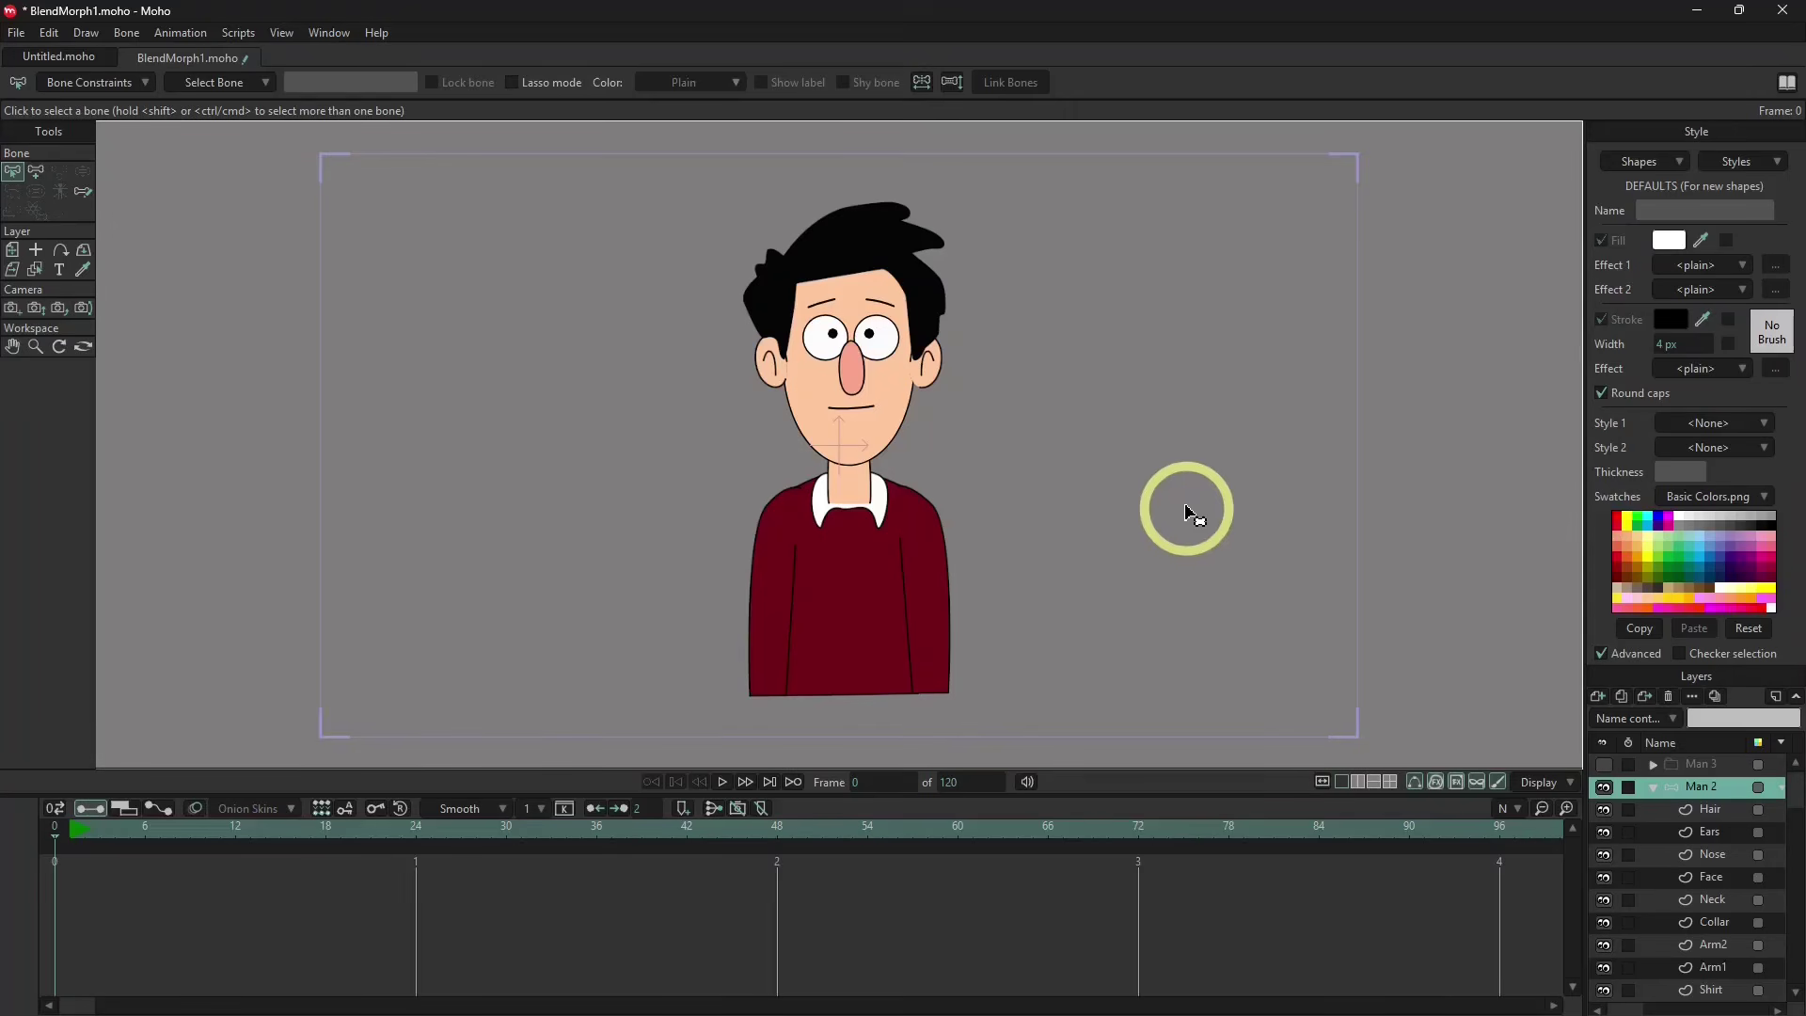
{"action": "left_click", "coordinate": [35, 173]}
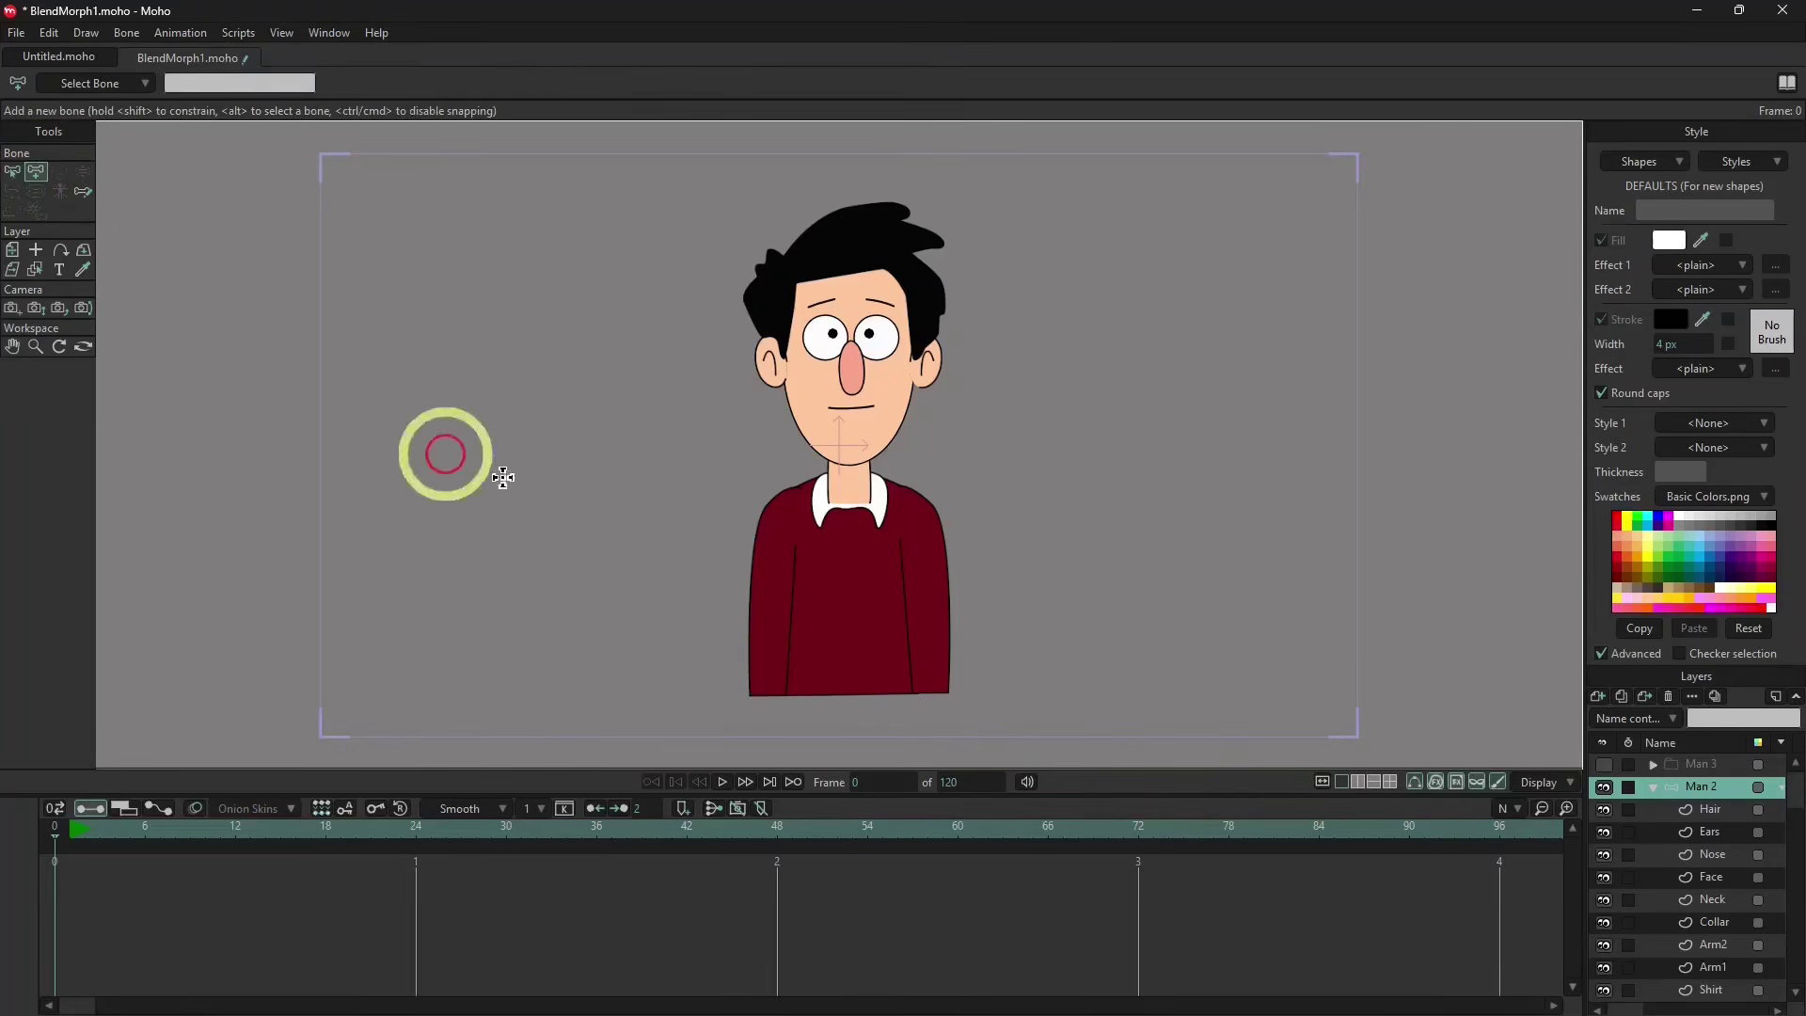
{"action": "left_click_drag", "start_coordinate": [1160, 425], "coordinate": [1160, 294]}
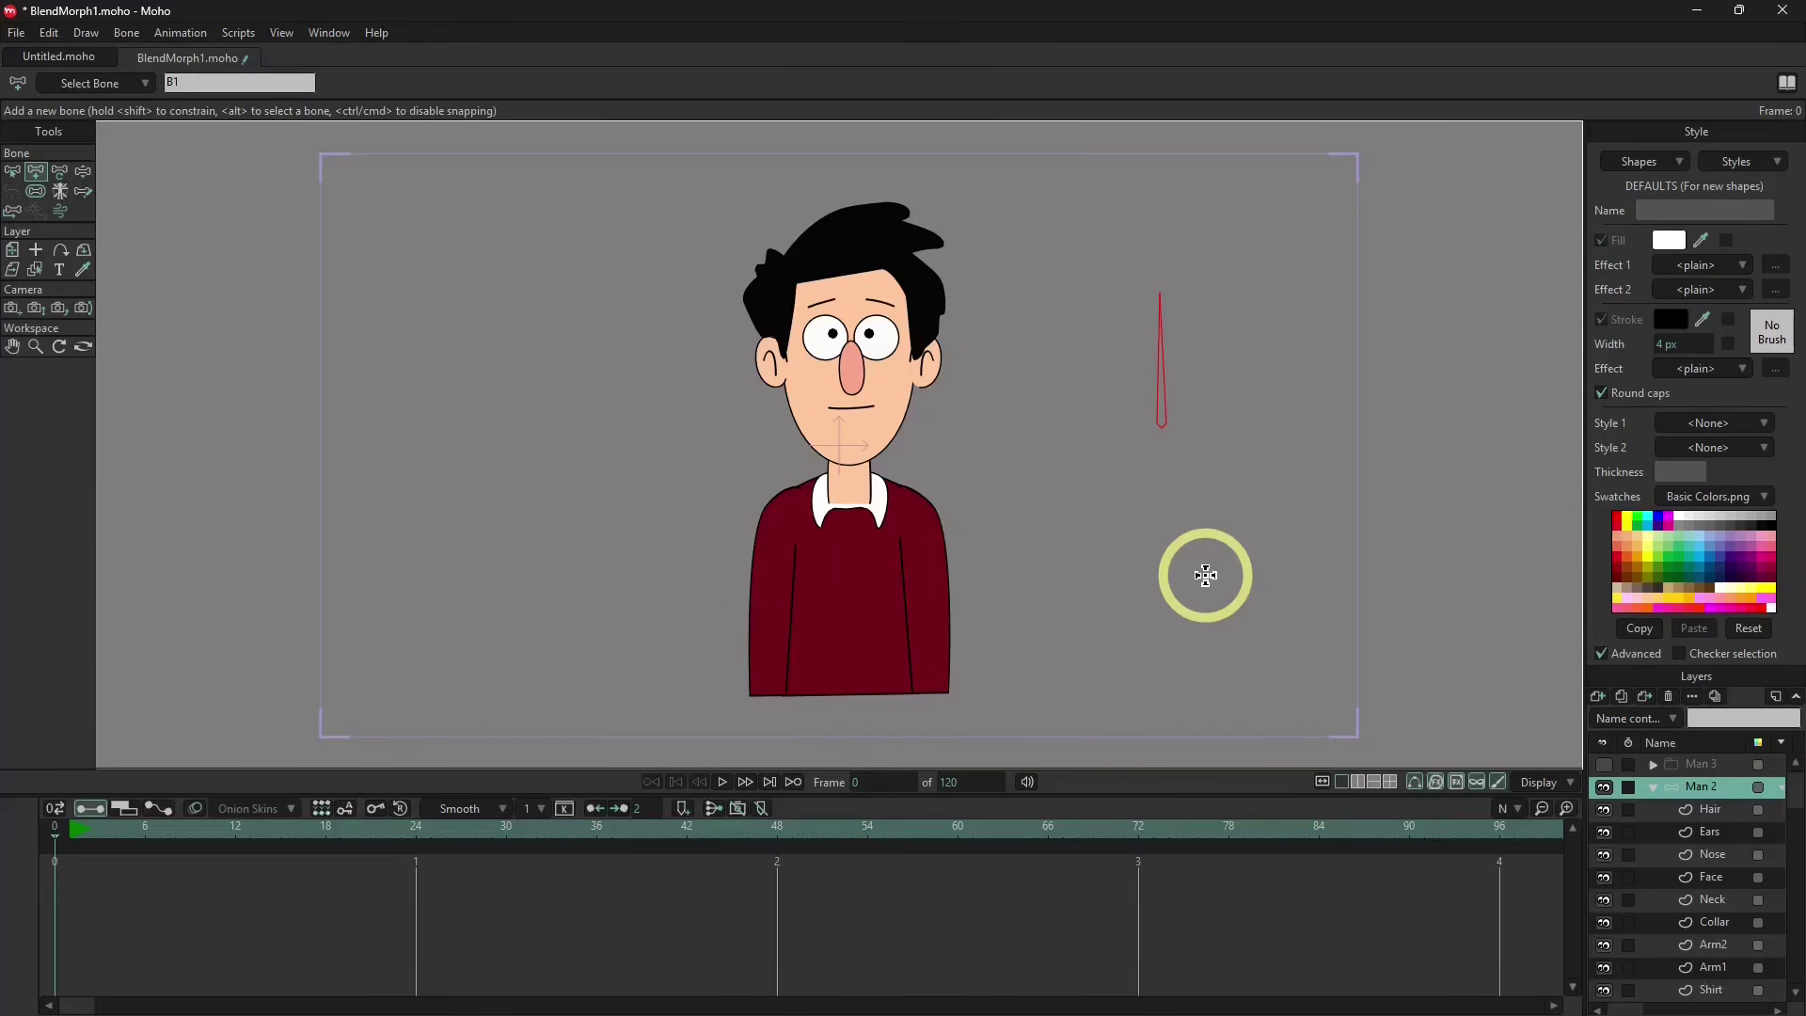
{"action": "key", "text": "Delete"}
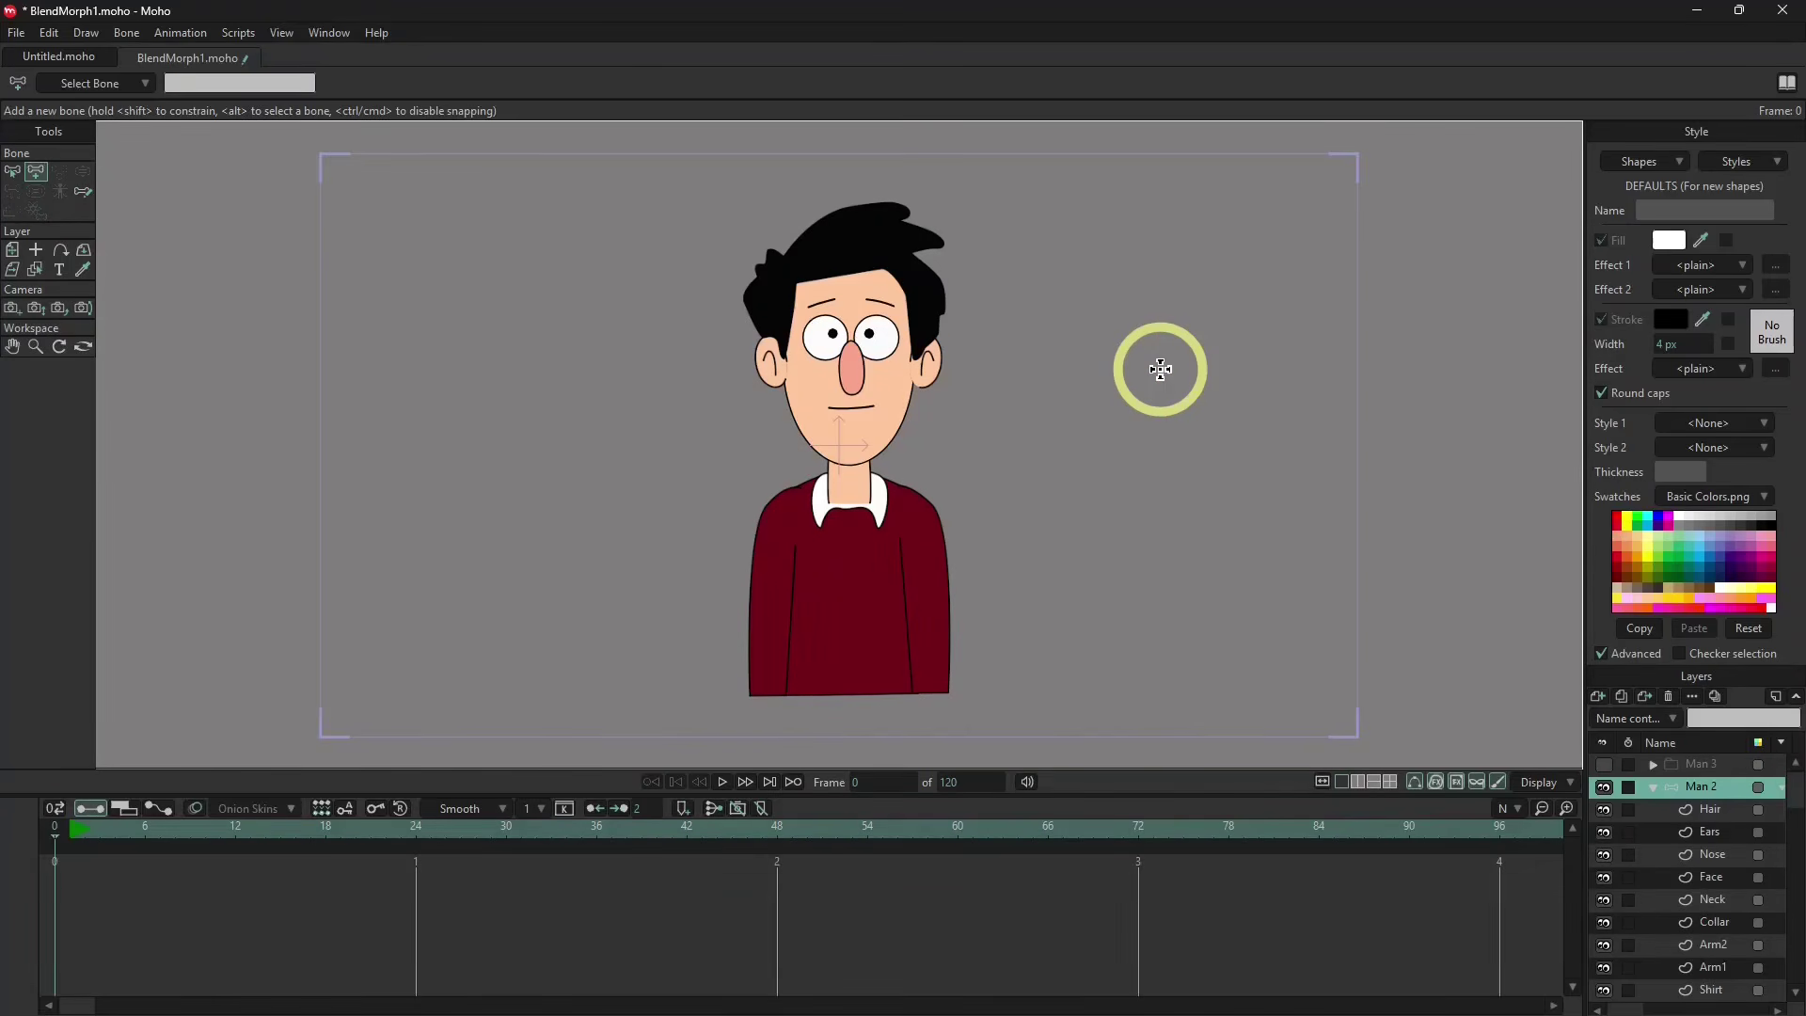
Open the Blend Morphs window for the Face layer of the Man 2 group and place it beside the character.
{"action": "left_click", "coordinate": [1707, 877]}
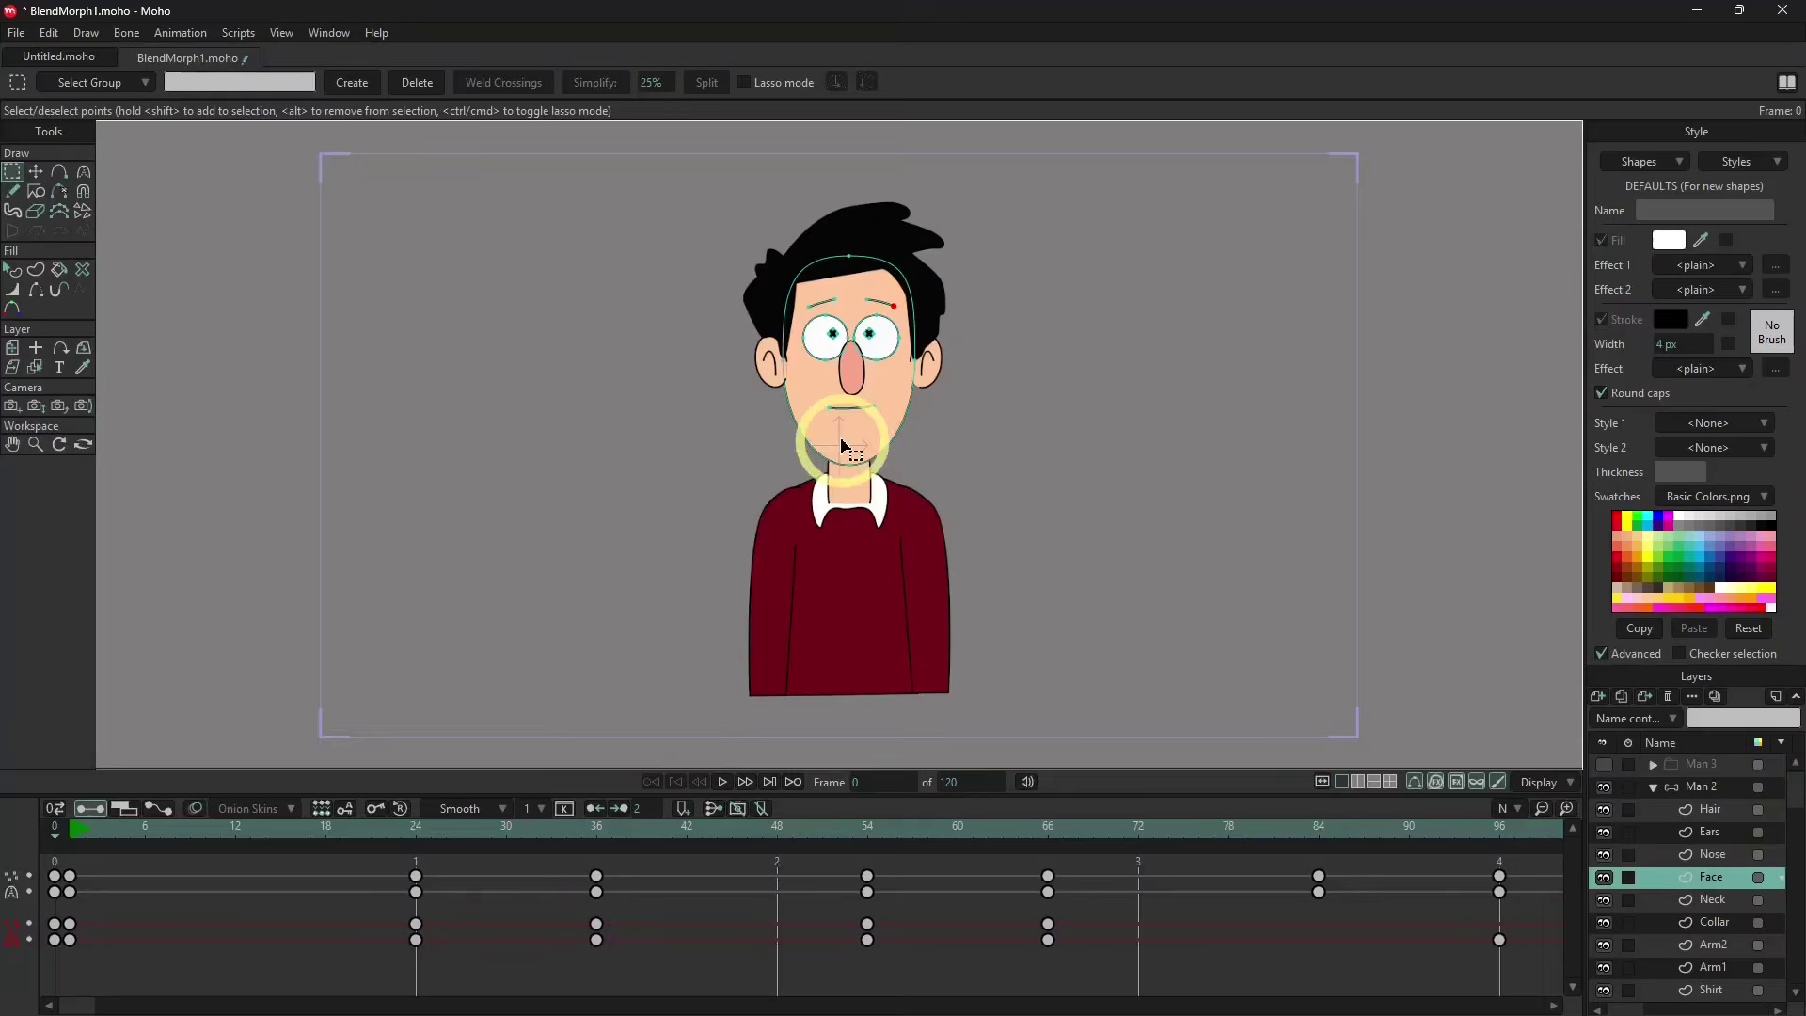
{"action": "left_click", "coordinate": [326, 34]}
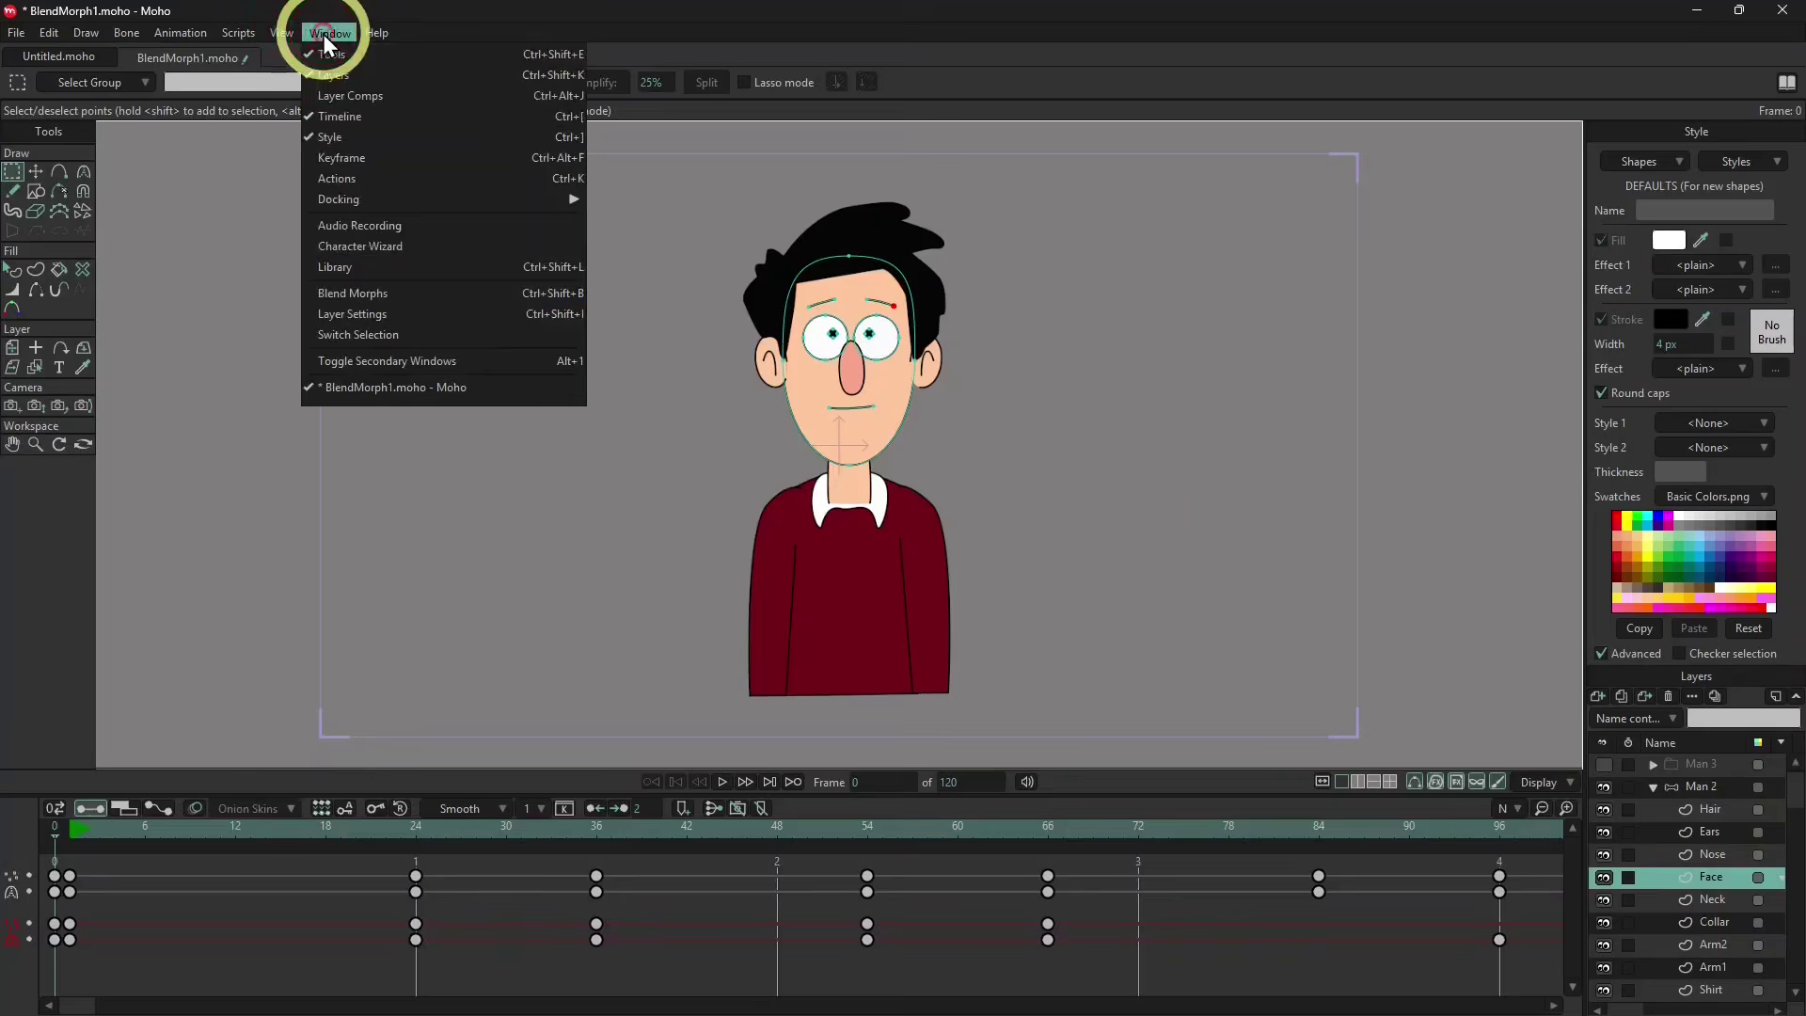
{"action": "left_click", "coordinate": [388, 295]}
{"action": "left_click_drag", "start_coordinate": [1269, 262], "coordinate": [1222, 287]}
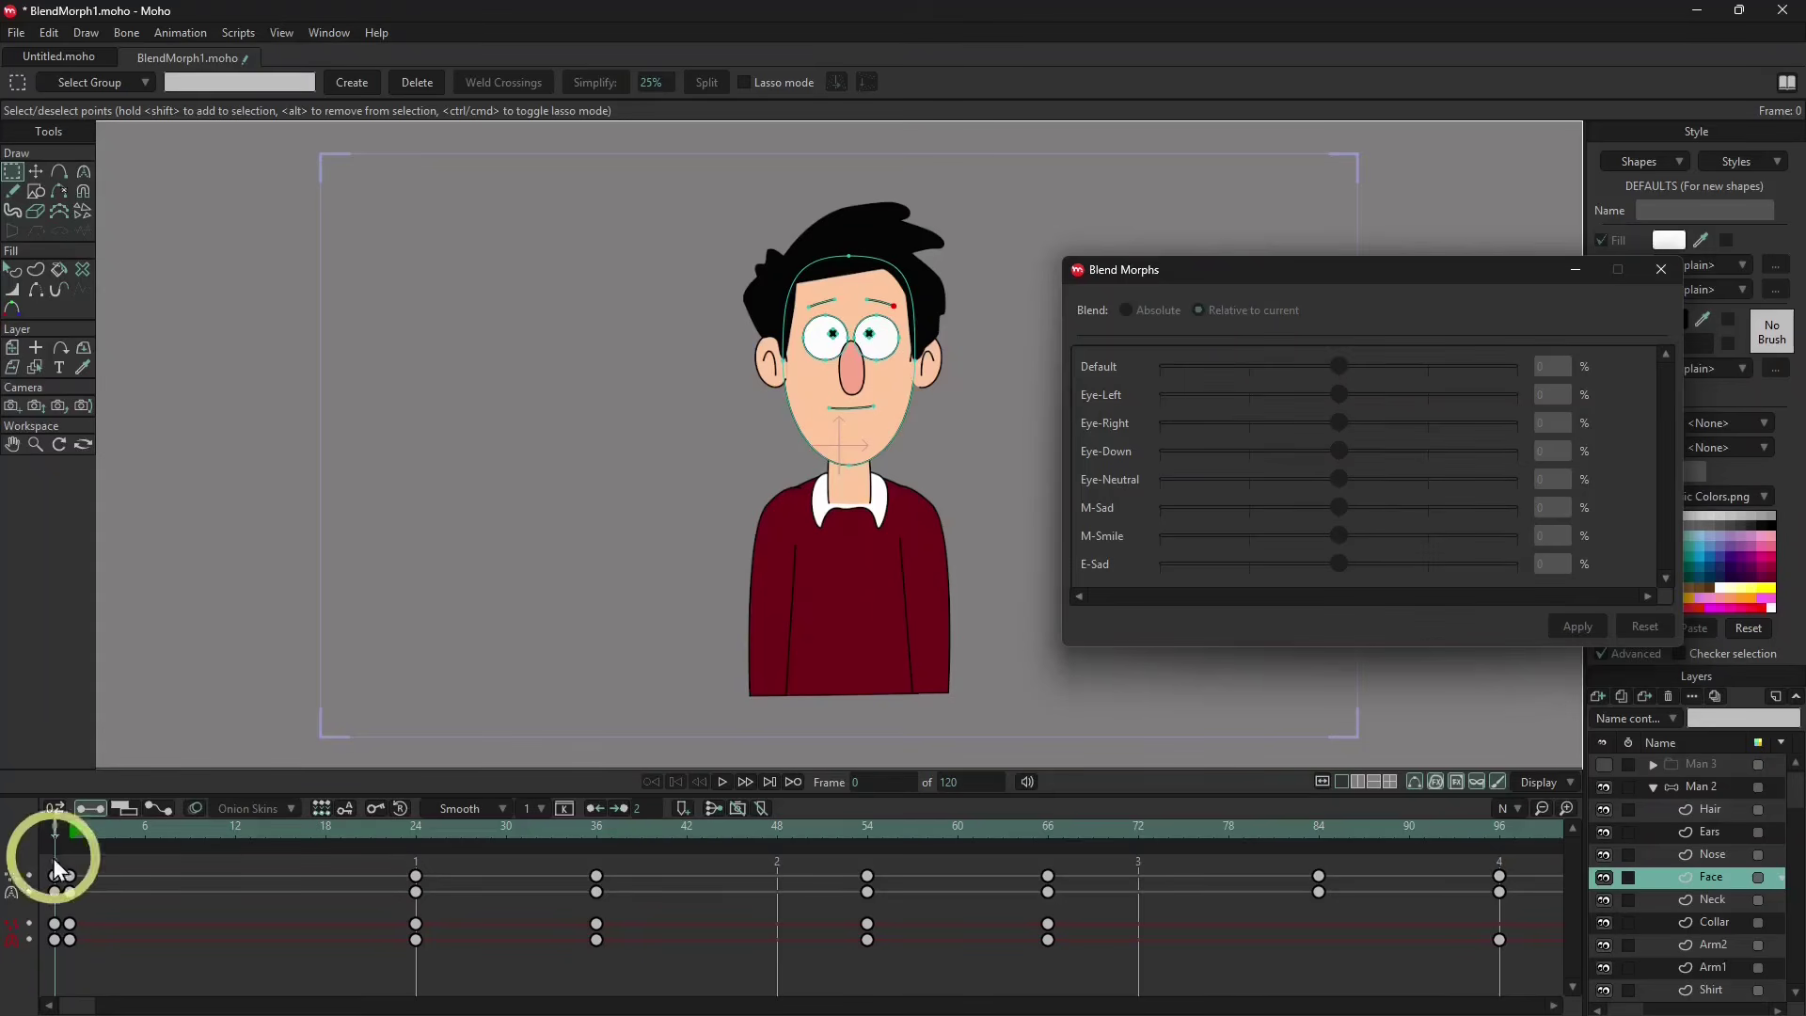
Examine the face morph sliders at frame 1, then scrub the timeline to frame 74 with the Blend Morphs window closed.
{"action": "left_click", "coordinate": [67, 828]}
{"action": "scroll", "coordinate": [940, 494], "scroll_direction": "up", "scroll_amount": 2}
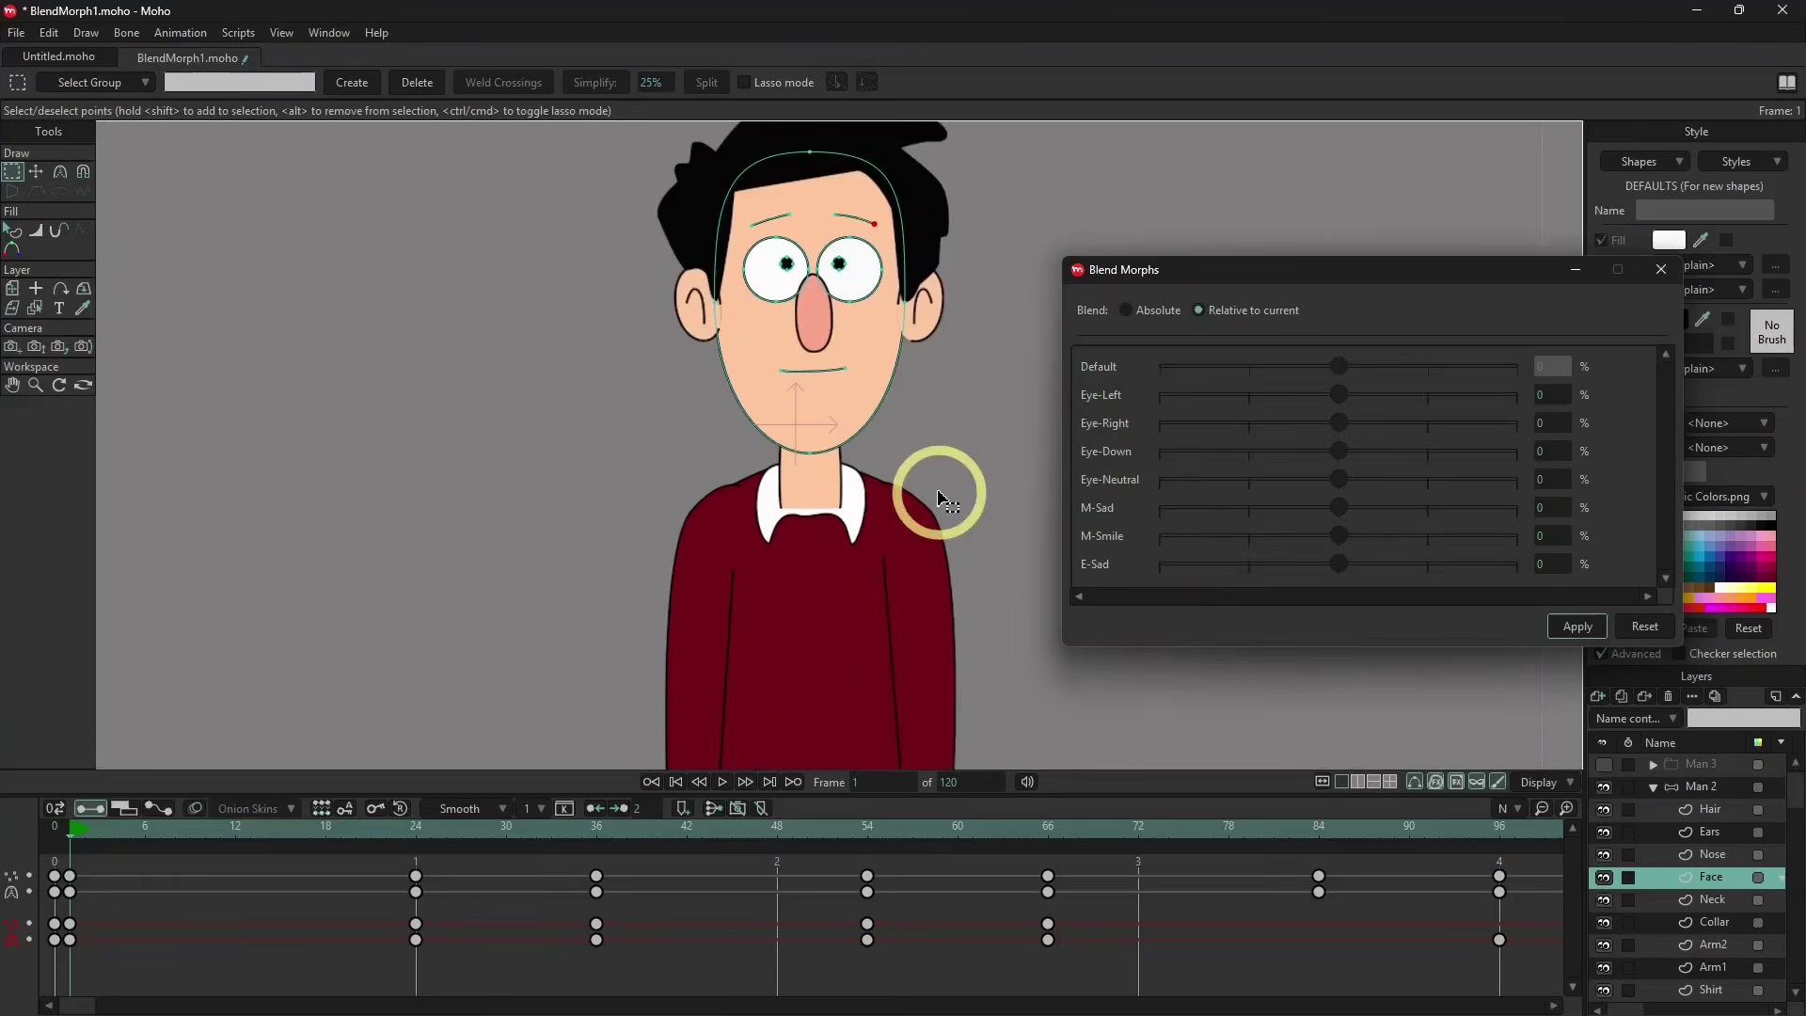
{"action": "key", "text": "space"}
{"action": "left_click_drag", "start_coordinate": [965, 459], "coordinate": [976, 527]}
{"action": "scroll", "coordinate": [980, 522], "scroll_direction": "up", "scroll_amount": 1}
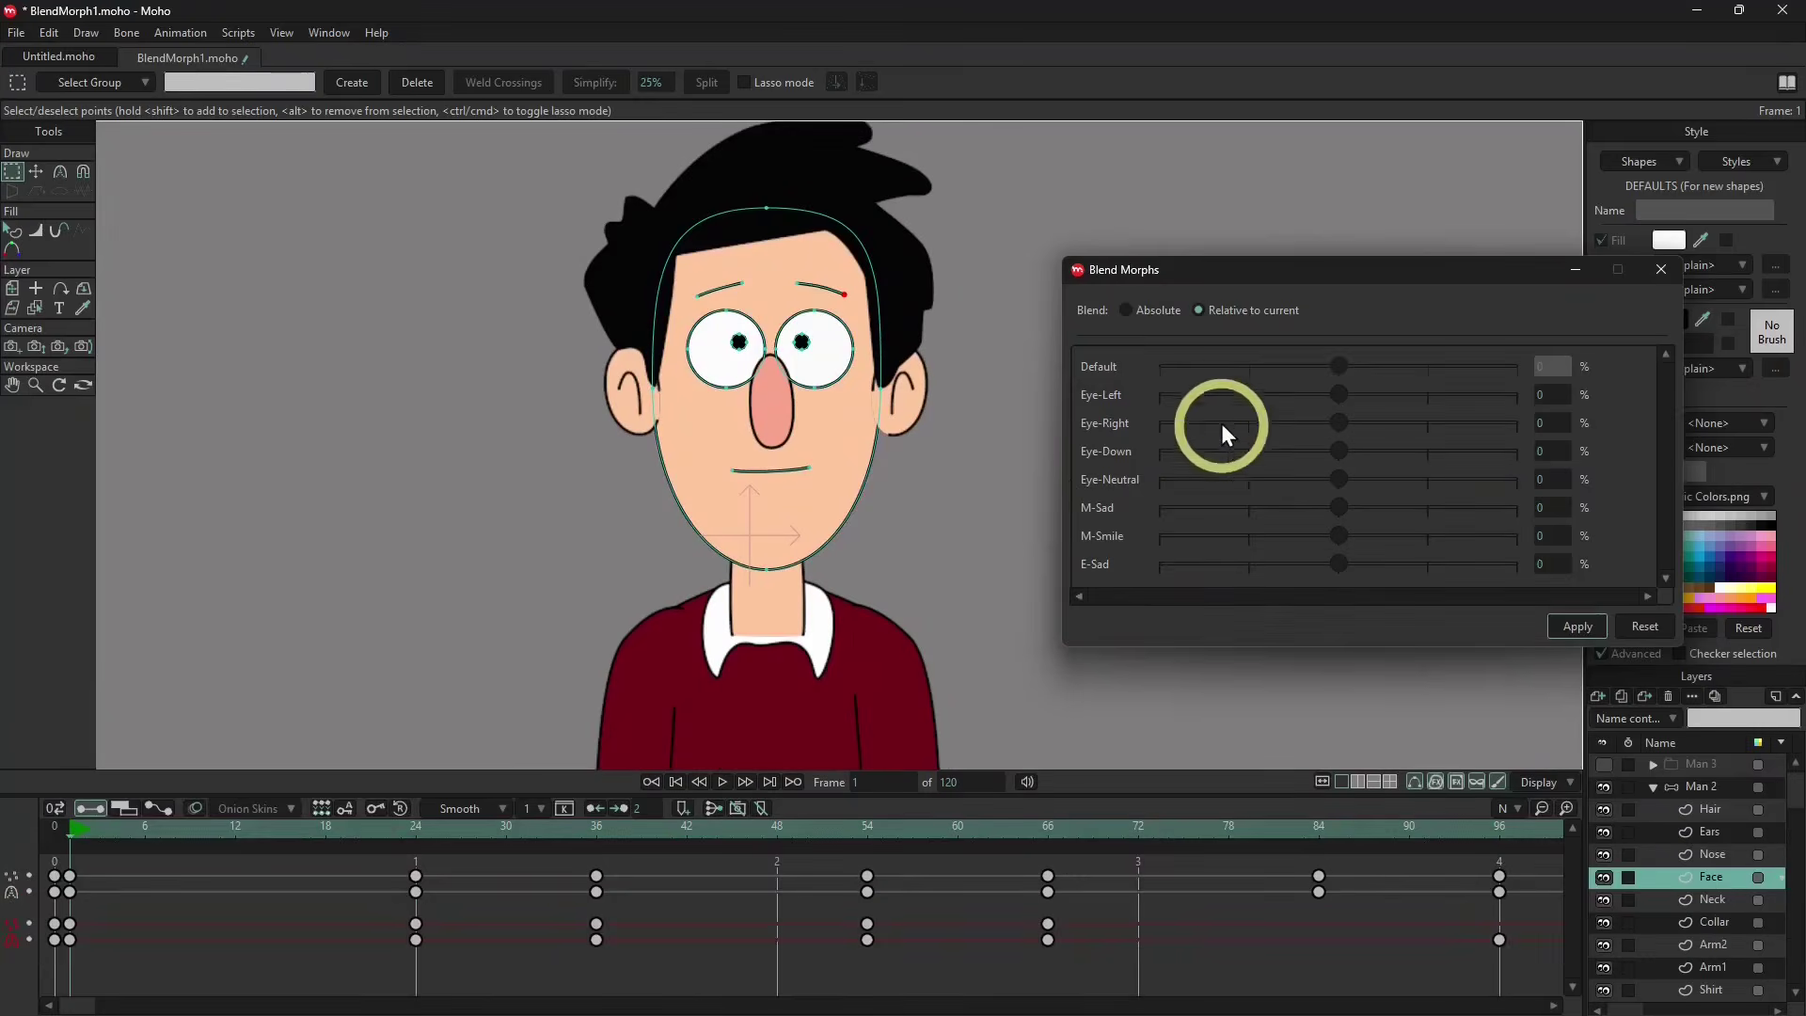
{"action": "left_click_drag", "start_coordinate": [1232, 405], "coordinate": [1400, 538]}
{"action": "left_click", "coordinate": [1661, 270]}
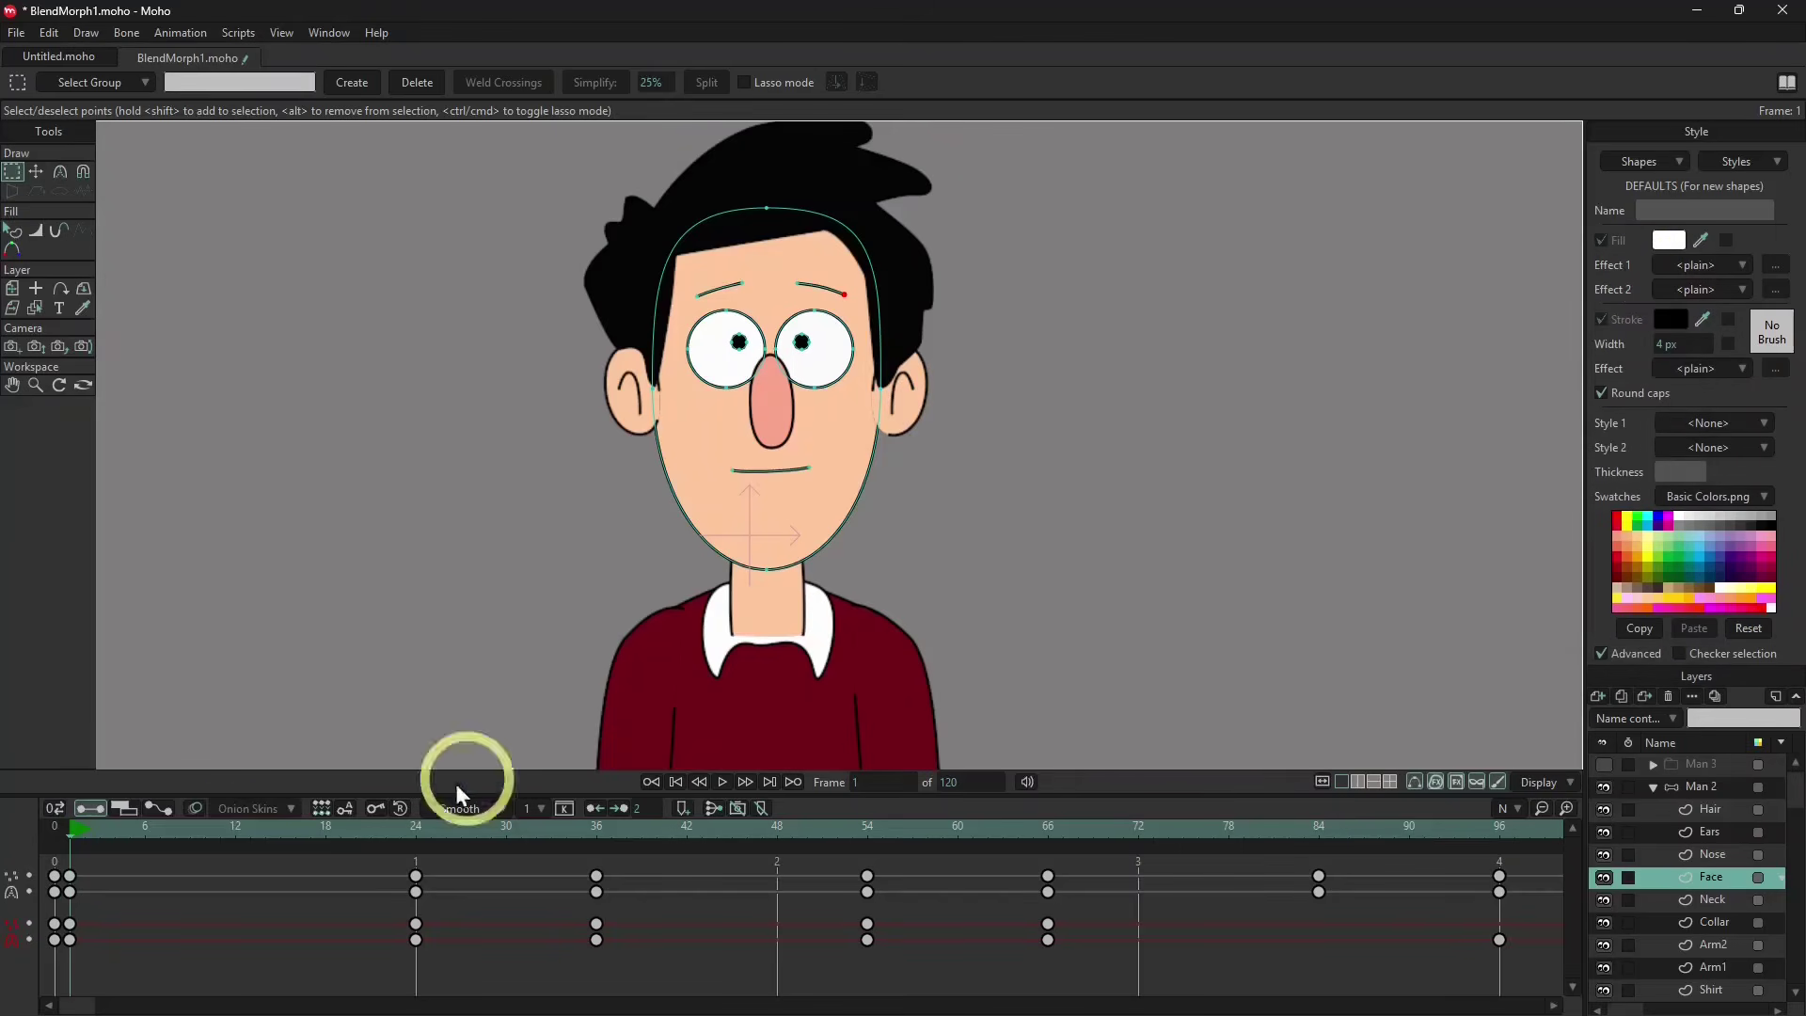
{"action": "left_click_drag", "start_coordinate": [69, 838], "coordinate": [1185, 506]}
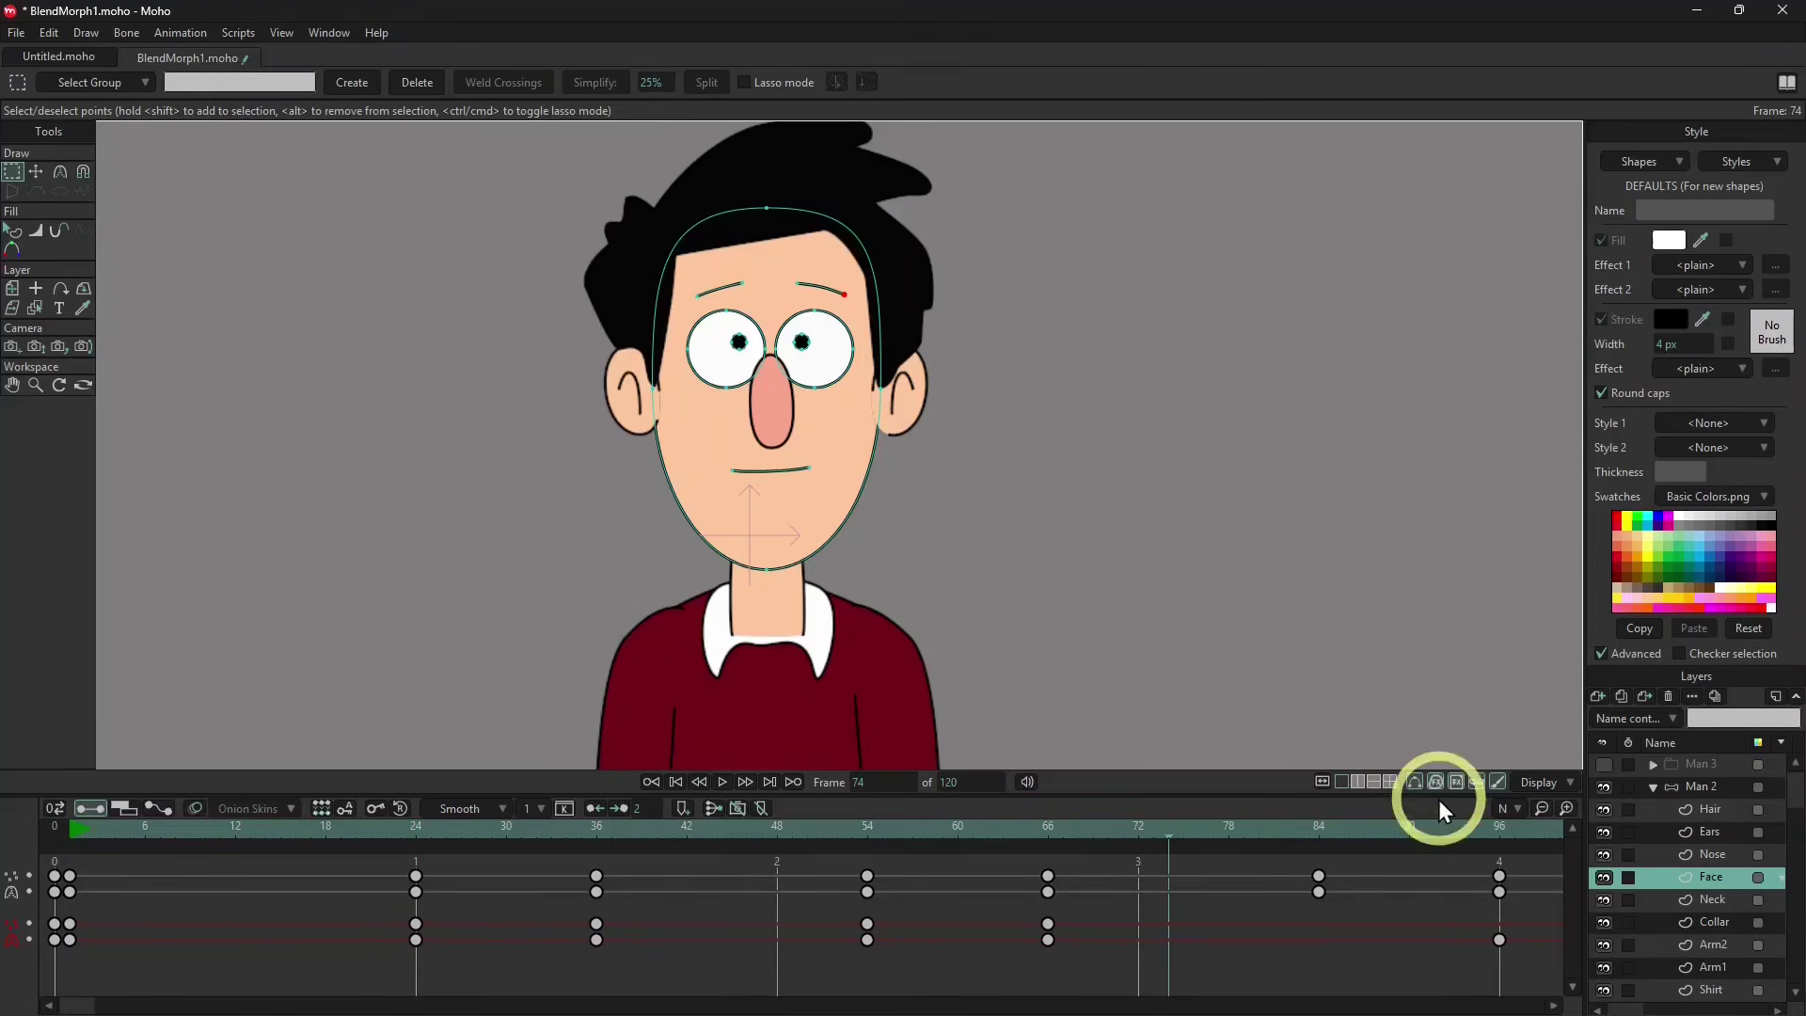
Hide and collapse the Man 2 group and show the Man 3 group instead.
{"action": "left_click", "coordinate": [1602, 788]}
{"action": "left_click", "coordinate": [1654, 787]}
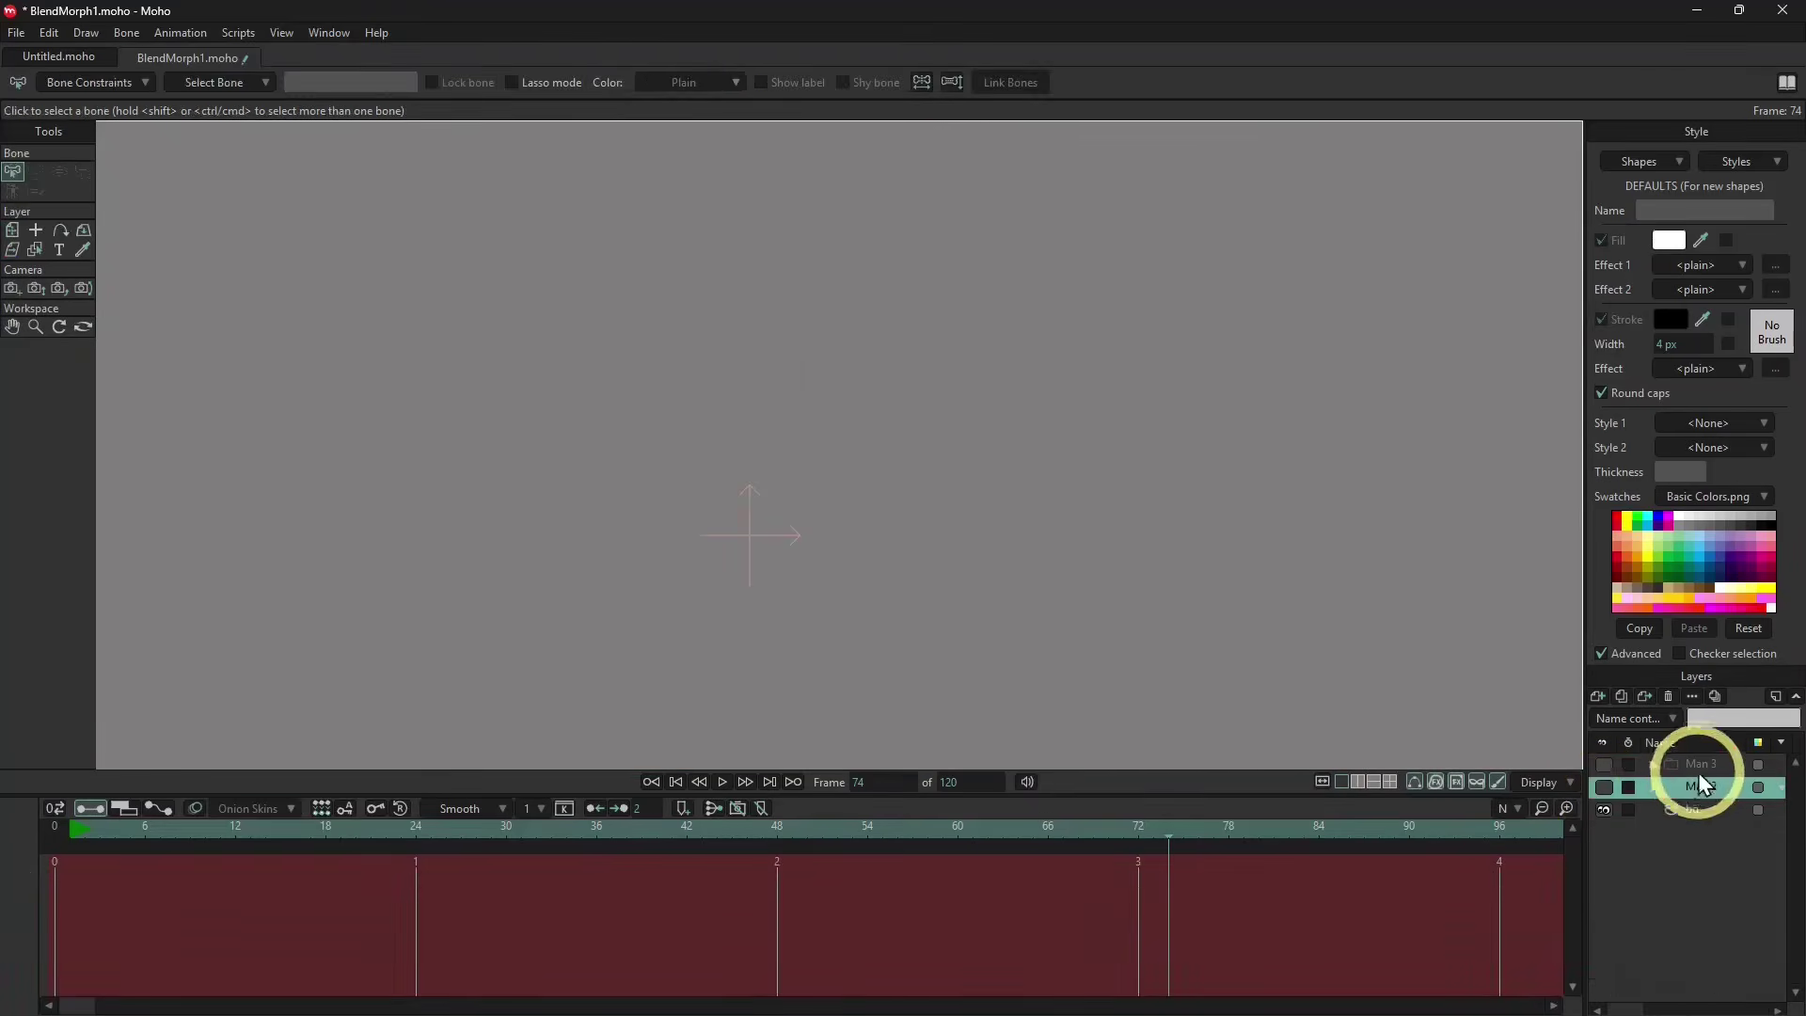
{"action": "left_click", "coordinate": [1698, 769]}
{"action": "left_click", "coordinate": [1605, 765]}
{"action": "scroll", "coordinate": [1069, 431], "scroll_direction": "down", "scroll_amount": 3}
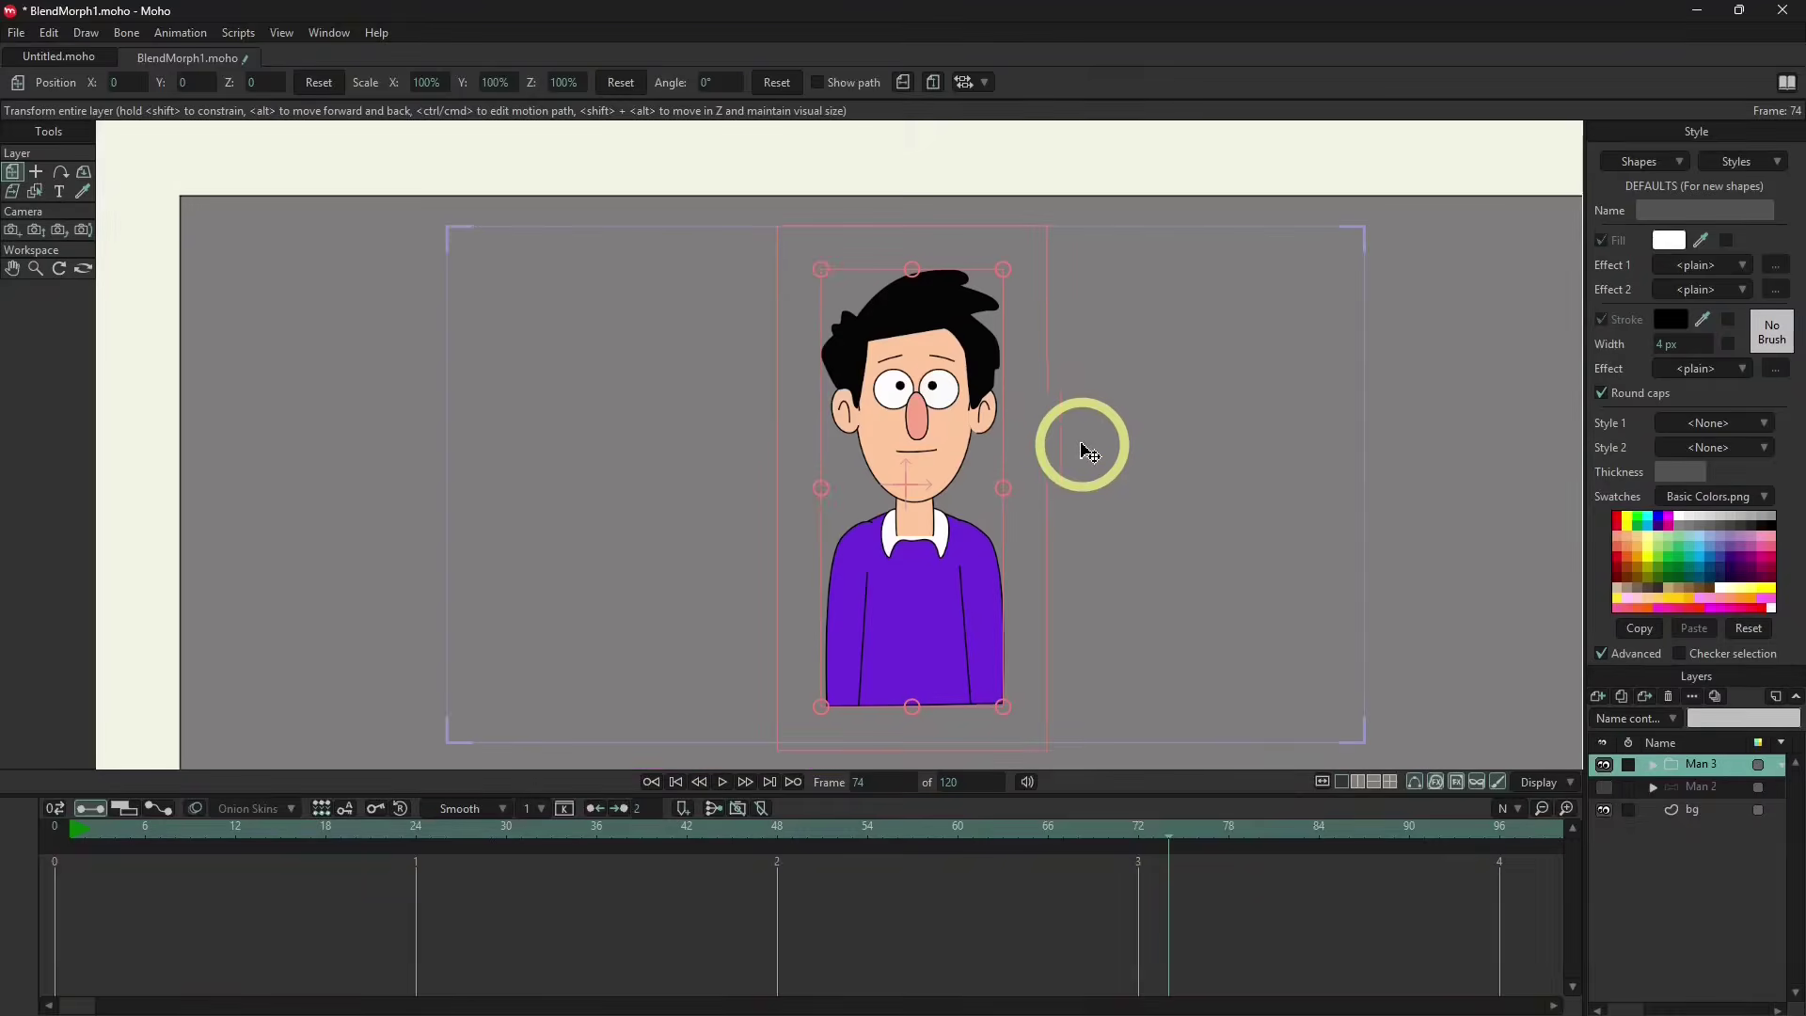
{"action": "scroll", "coordinate": [1082, 448], "scroll_direction": "up", "scroll_amount": 1}
{"action": "key", "text": "space"}
{"action": "left_click_drag", "start_coordinate": [1138, 468], "coordinate": [1047, 456]}
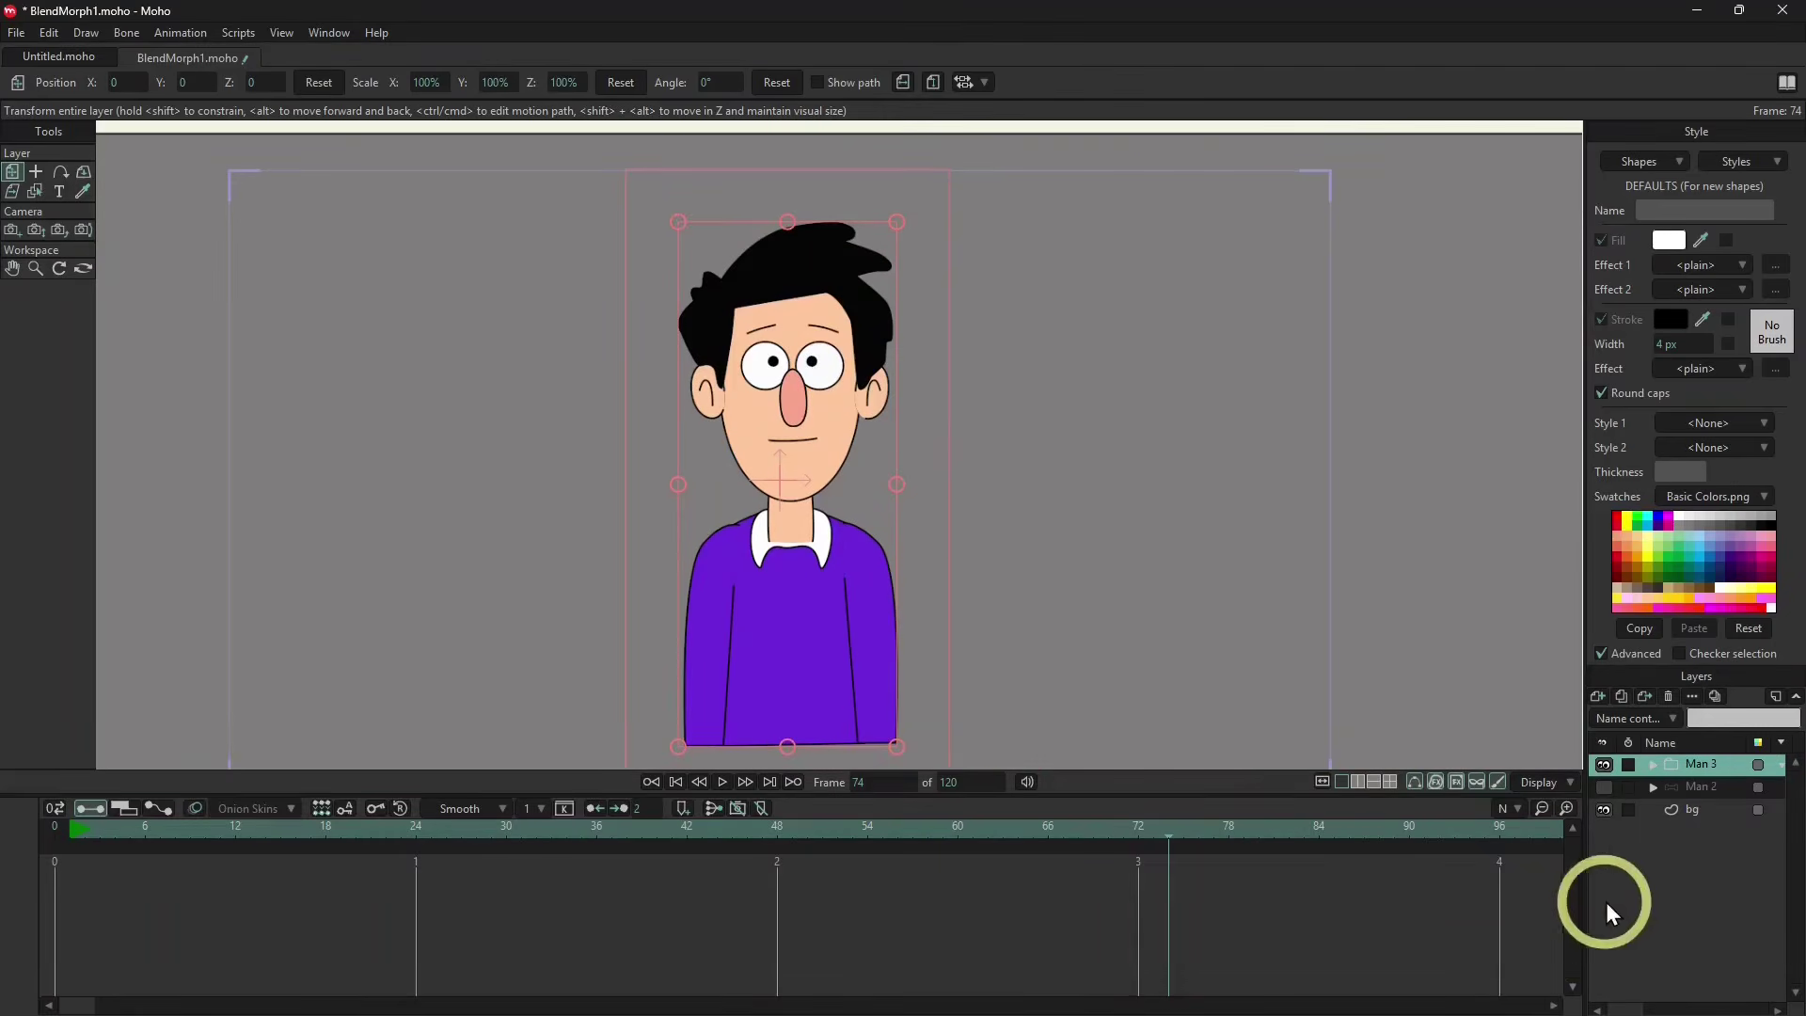
Expand the Man 3 group and look through its body-part layers from Nose to Arm1.
{"action": "left_click", "coordinate": [1652, 765]}
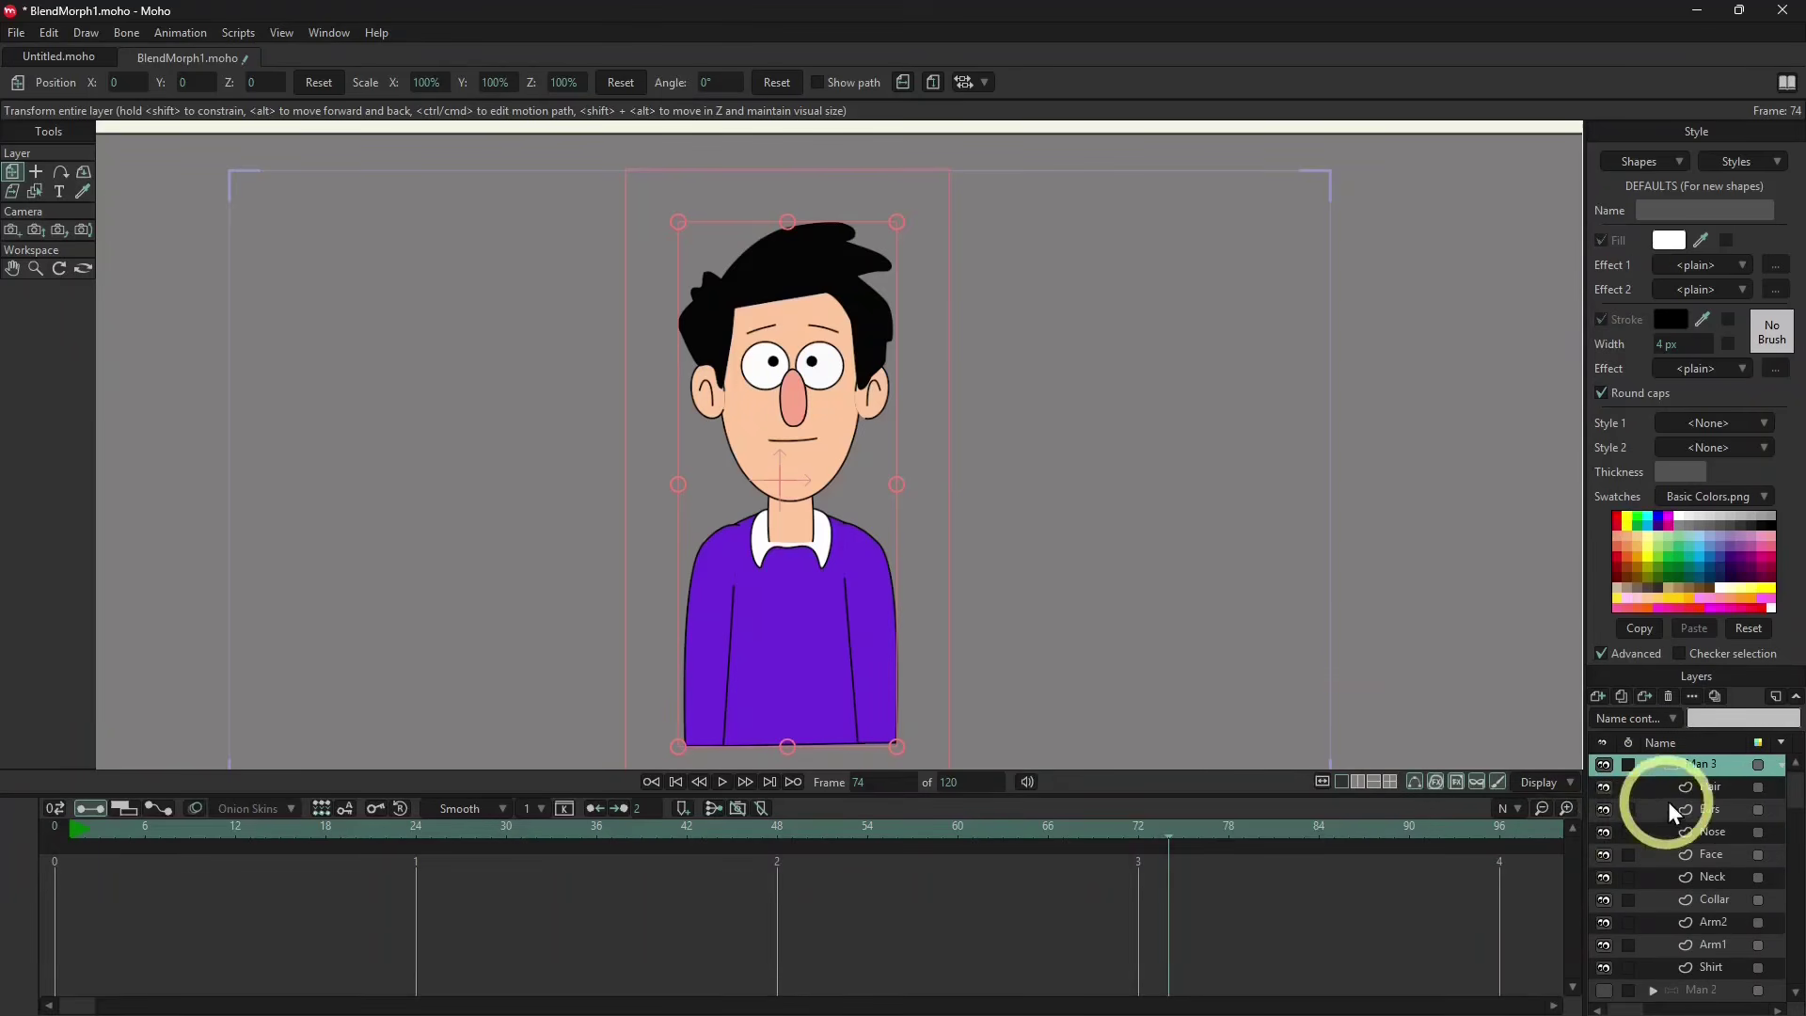
{"action": "left_click", "coordinate": [1706, 832]}
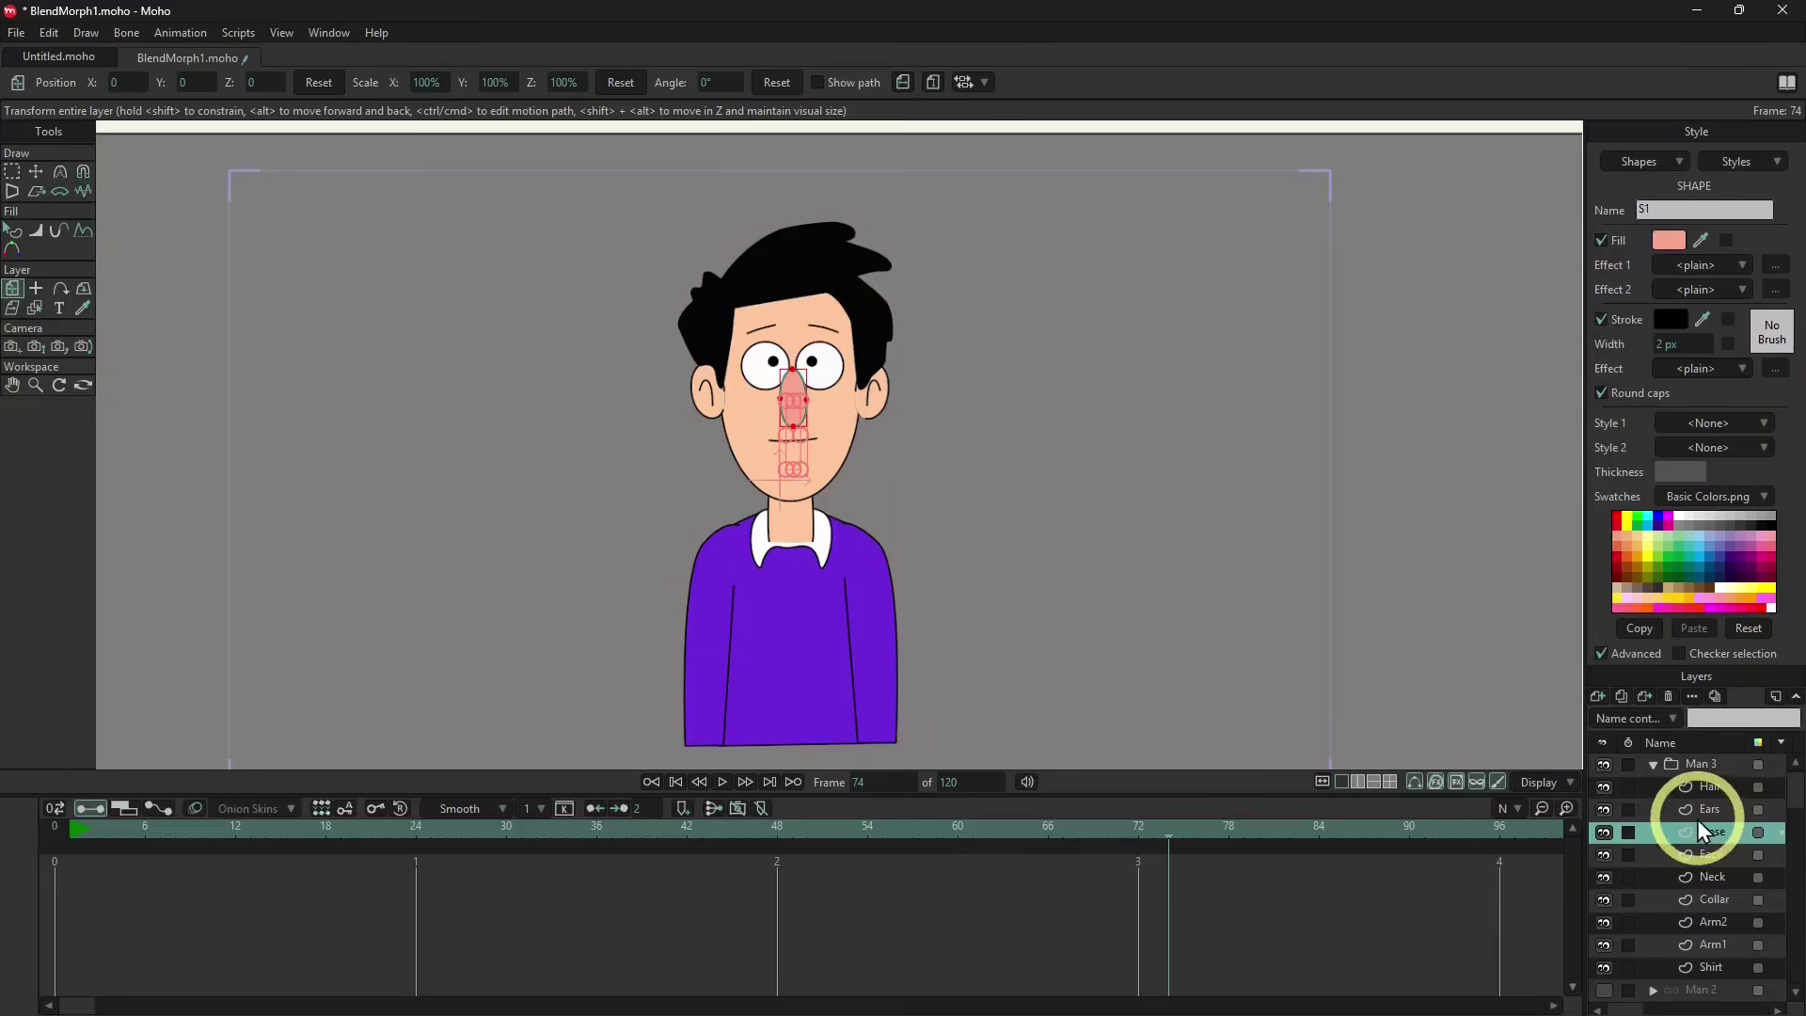
{"action": "left_click", "coordinate": [1692, 854]}
{"action": "left_click", "coordinate": [1699, 876]}
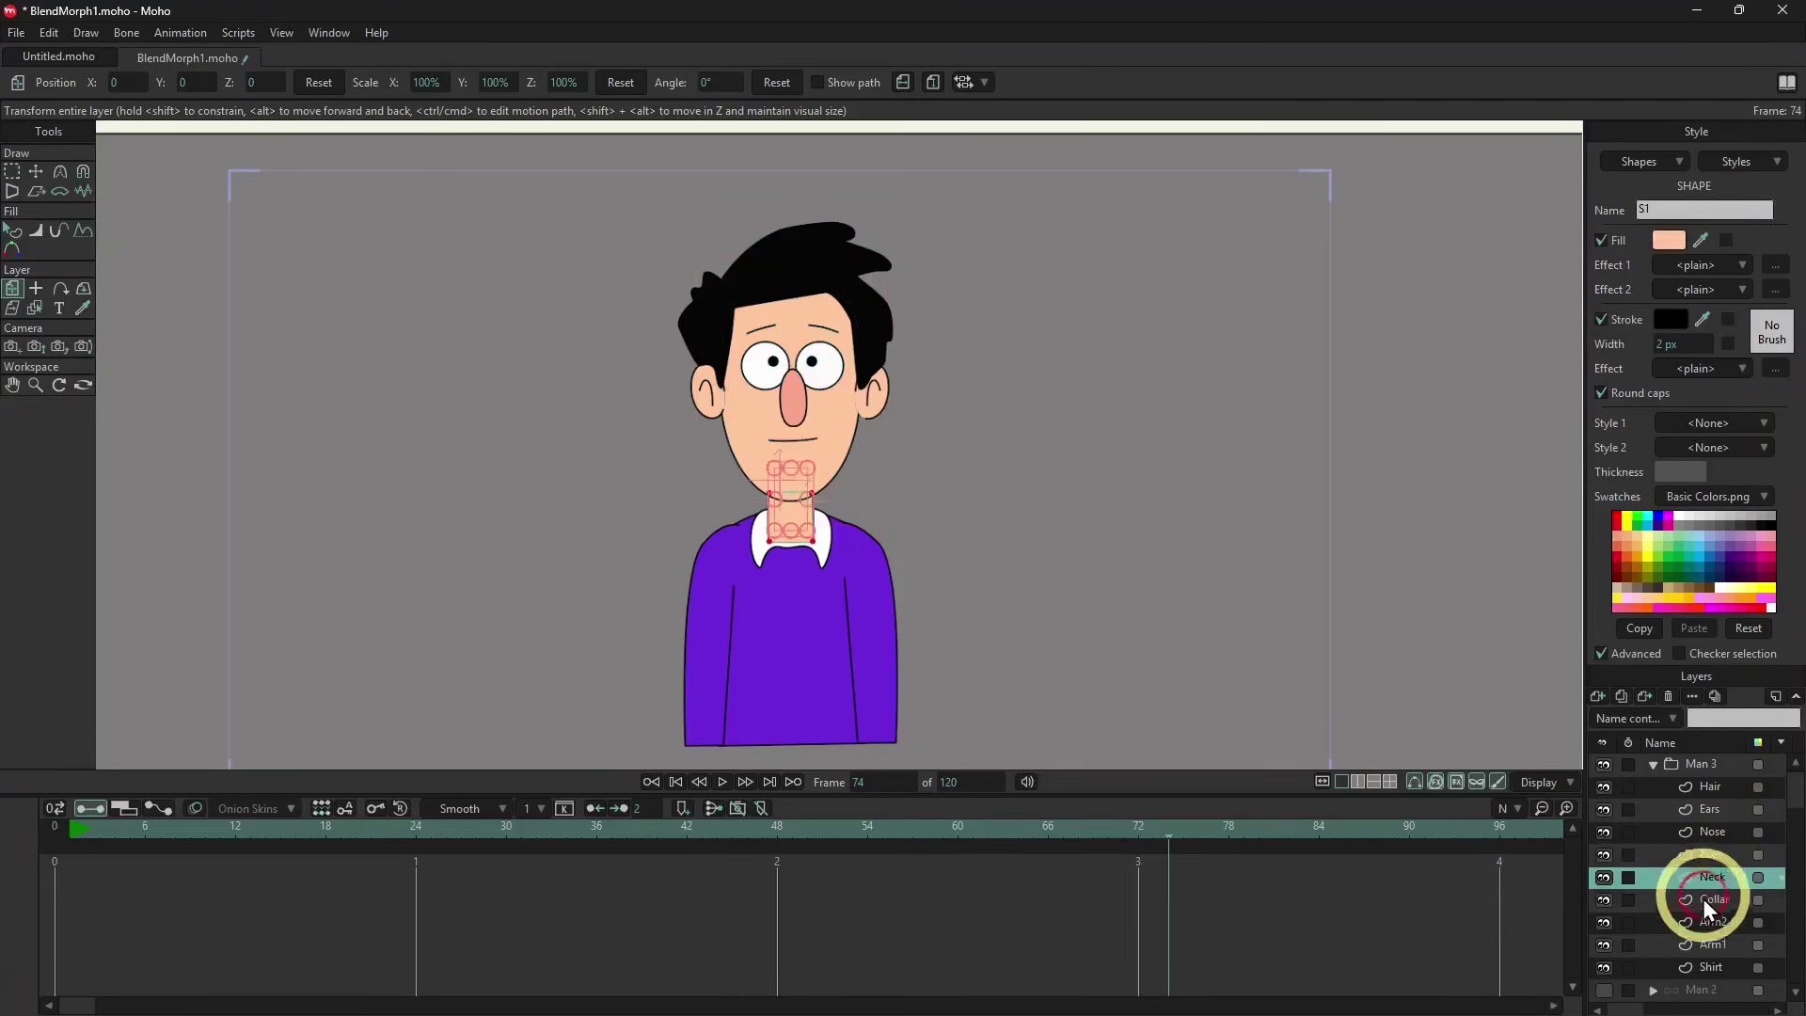
{"action": "left_click", "coordinate": [1703, 899]}
{"action": "left_click", "coordinate": [1707, 922]}
{"action": "left_click", "coordinate": [1710, 944]}
{"action": "left_click", "coordinate": [1698, 764]}
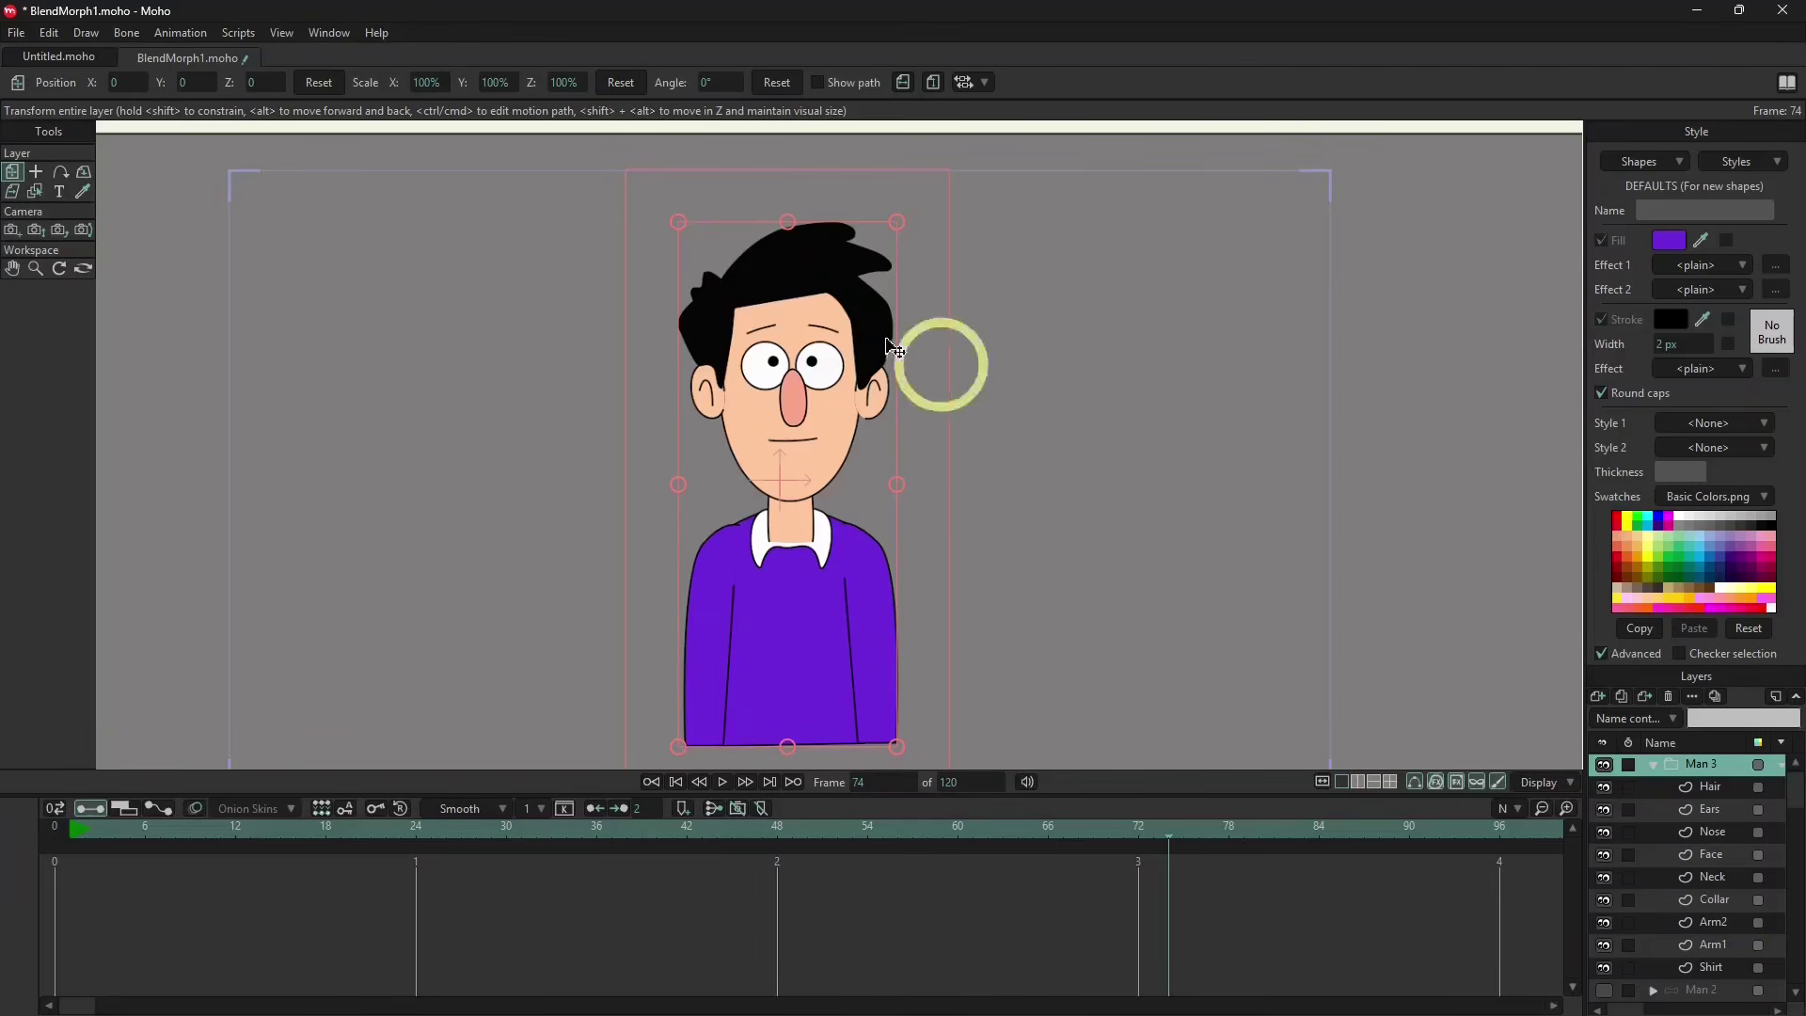
Open the Actions window for the Man 3 group and view its Morphs category.
{"action": "left_click", "coordinate": [324, 34]}
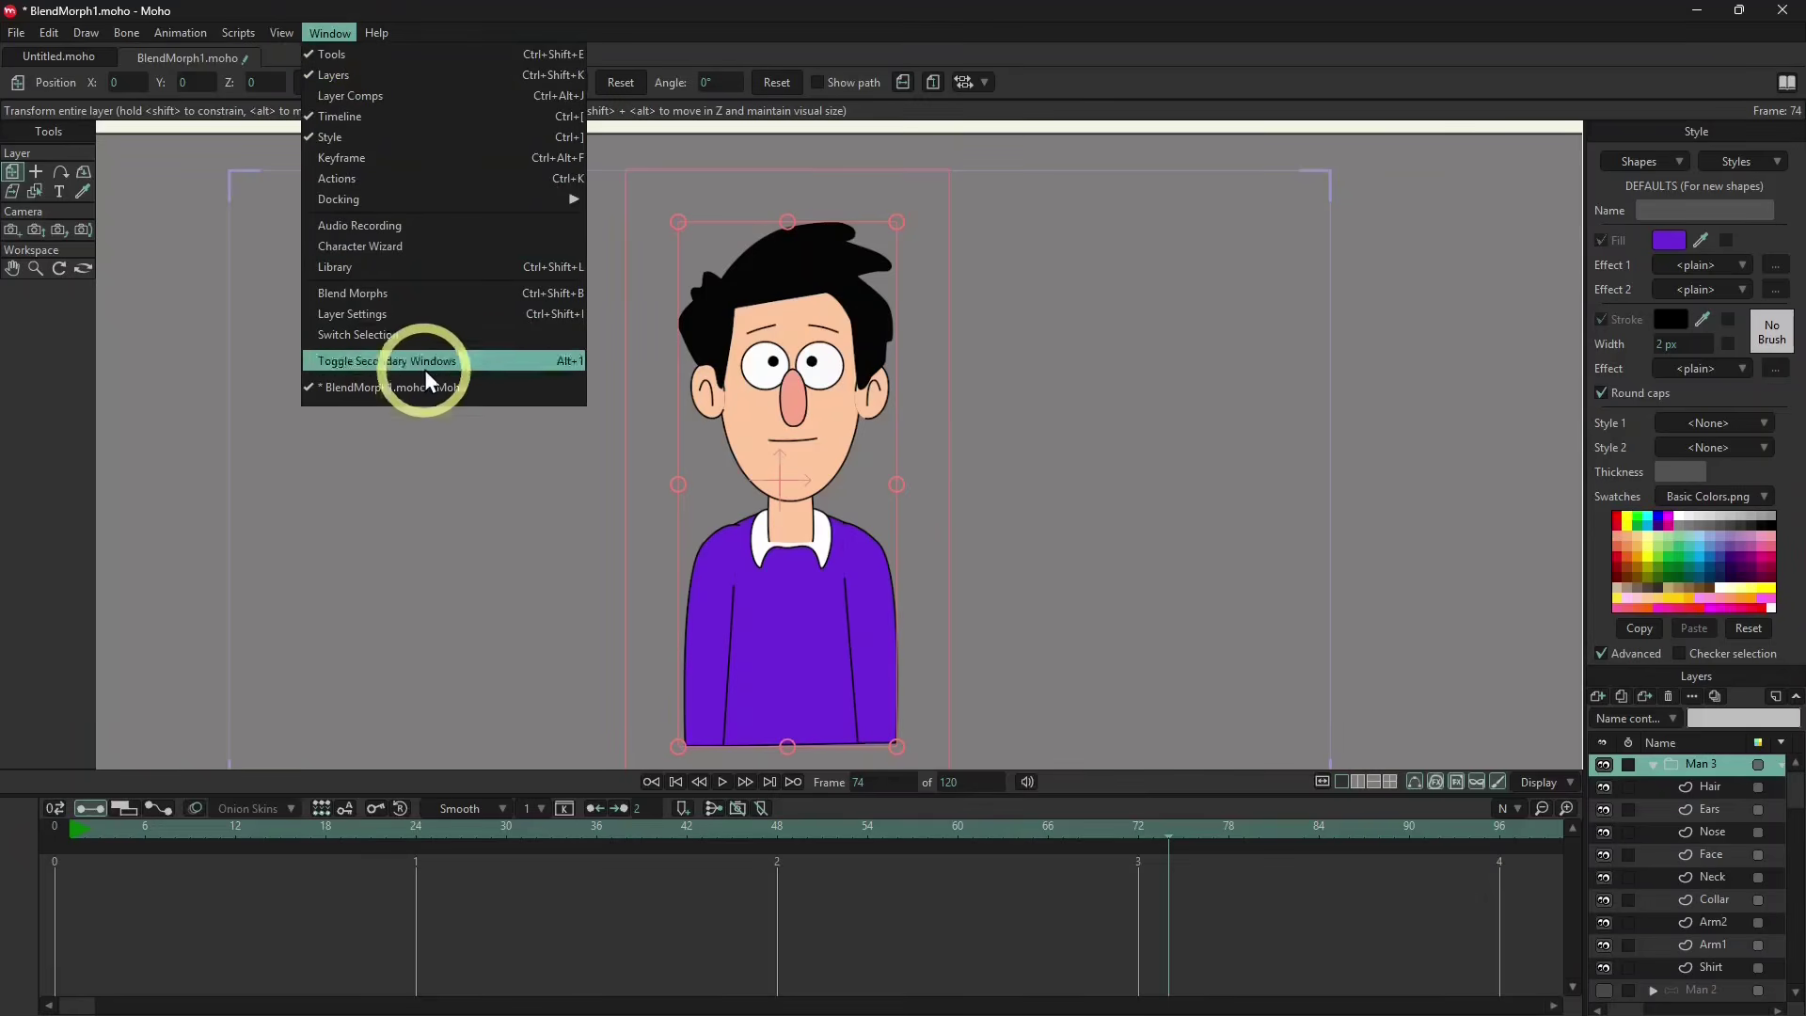
{"action": "left_click", "coordinate": [444, 178]}
{"action": "left_click_drag", "start_coordinate": [1369, 118], "coordinate": [1309, 180]}
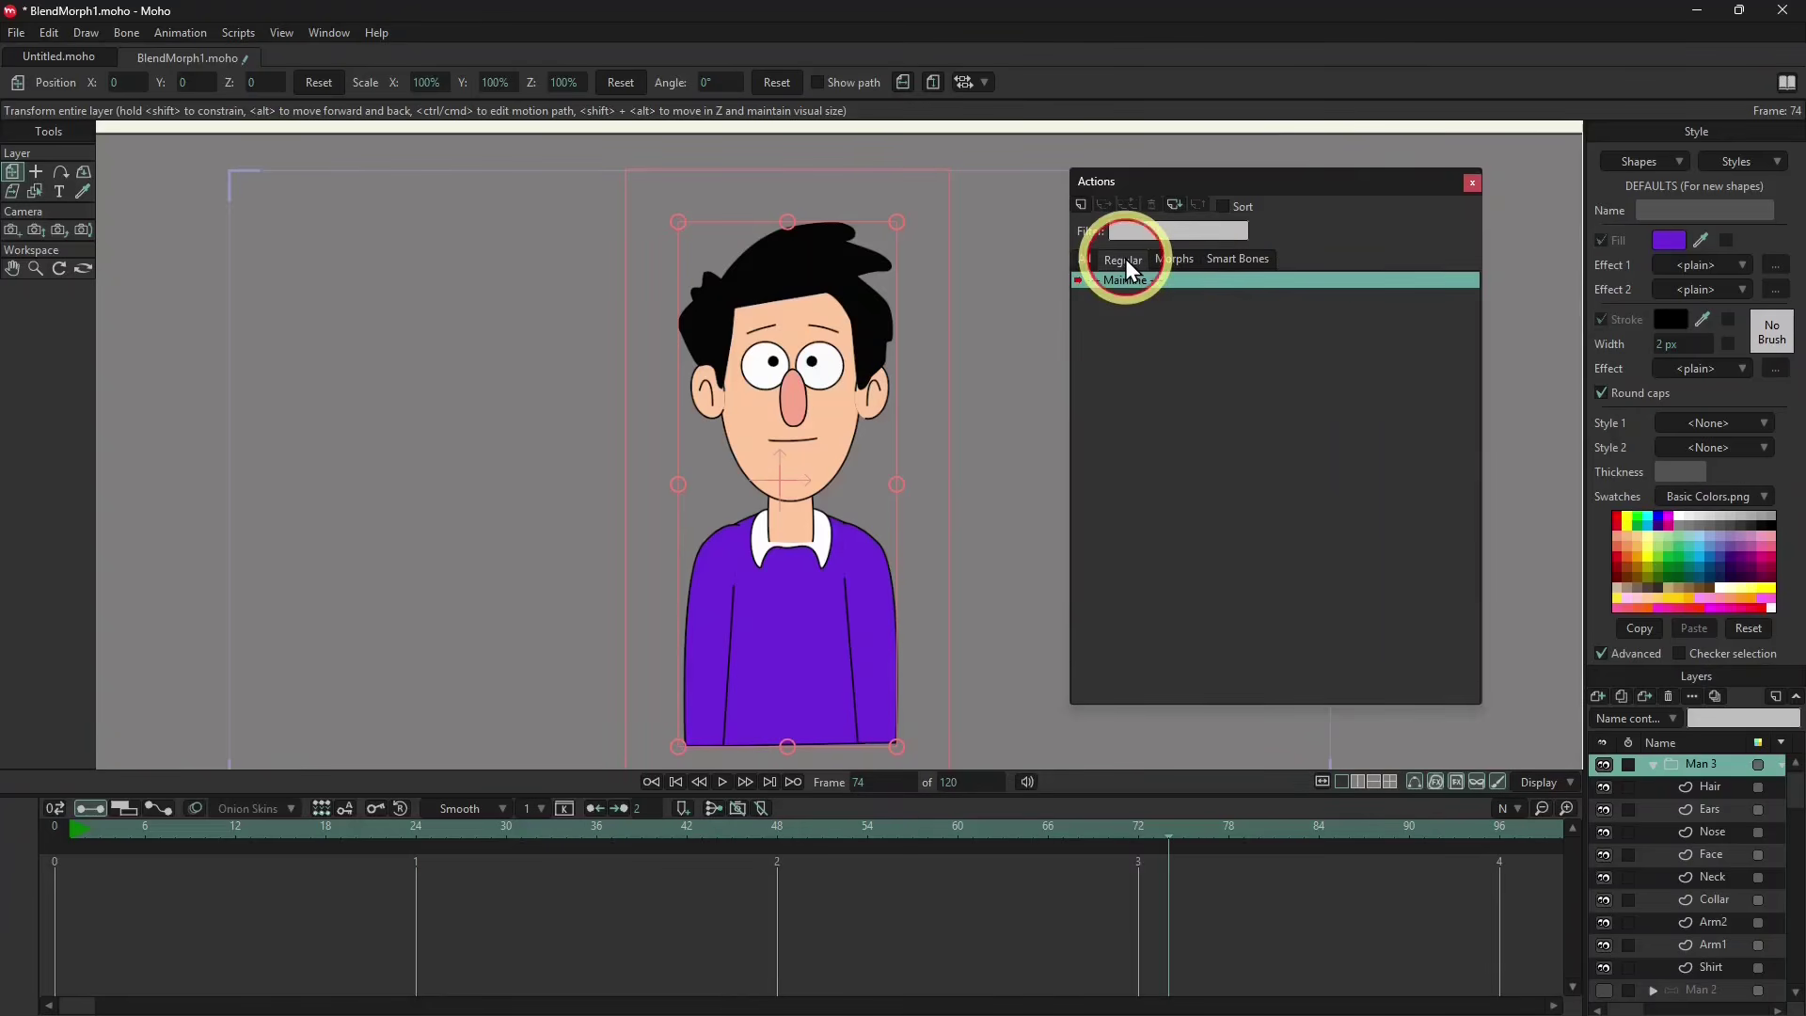
{"action": "left_click", "coordinate": [1177, 261]}
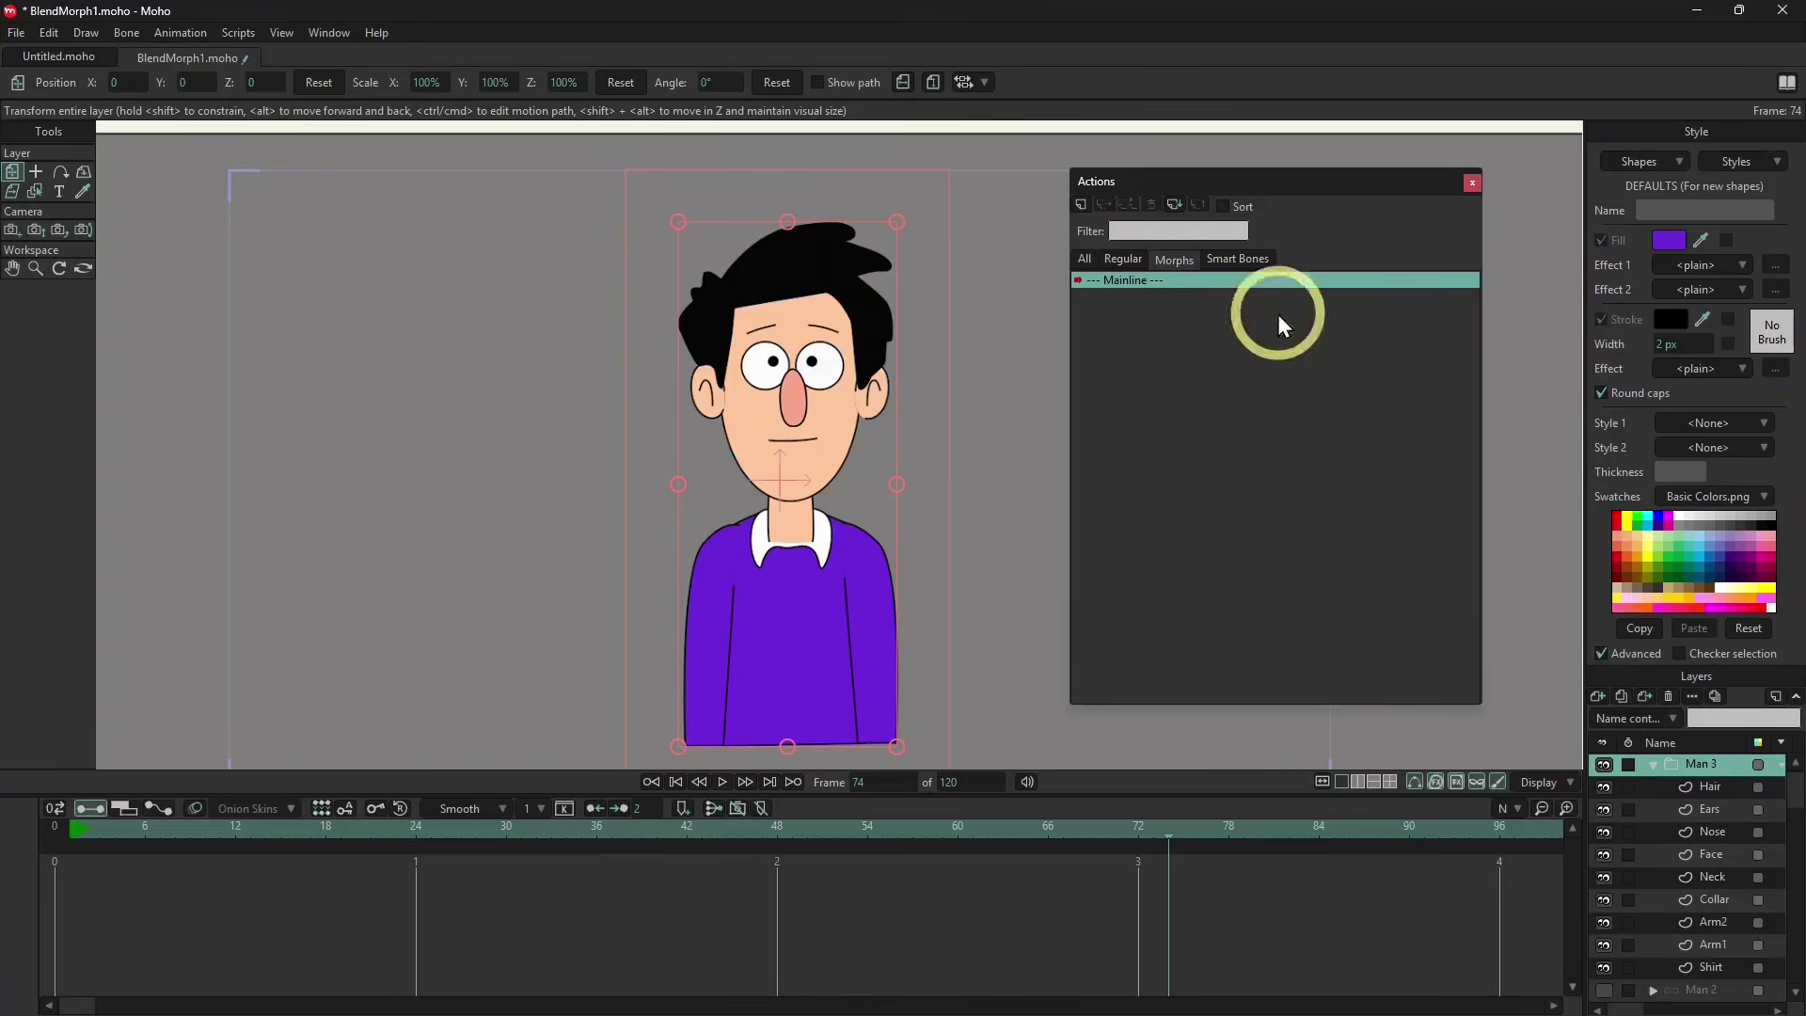
Create a new action named Eye-L for the Man 3 group.
{"action": "left_click", "coordinate": [1081, 207]}
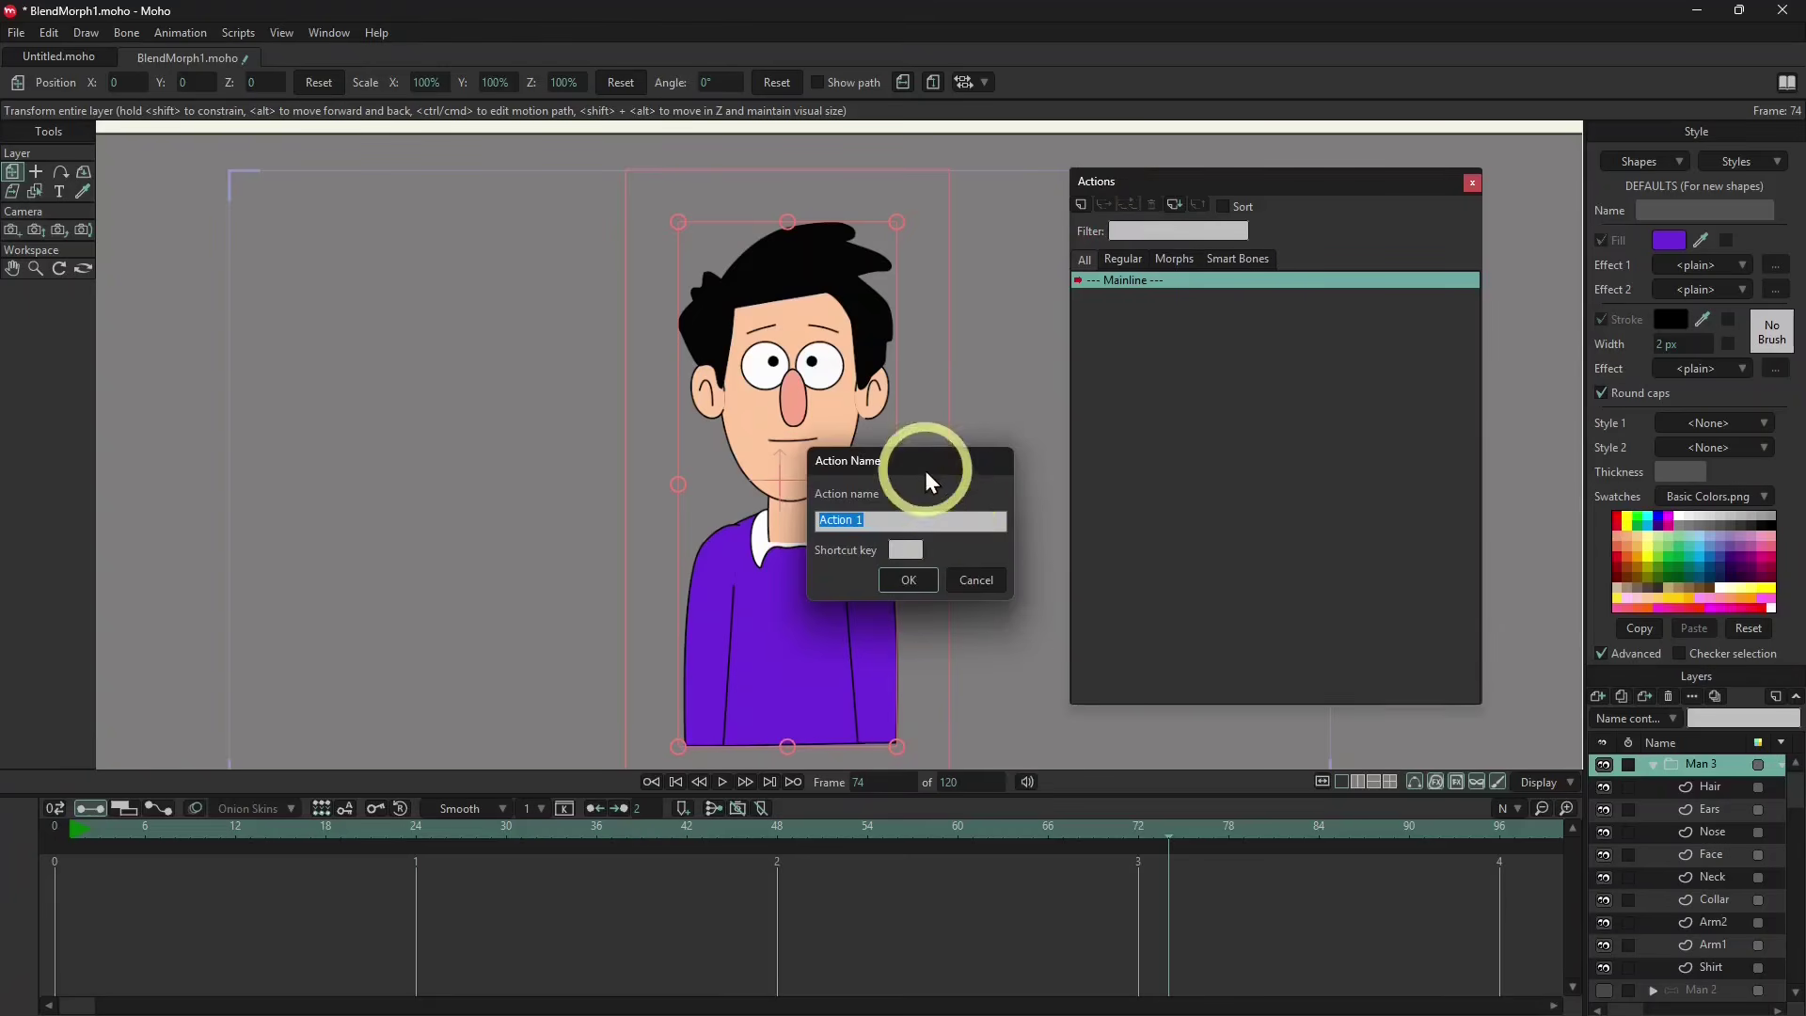
{"action": "left_click_drag", "start_coordinate": [926, 472], "coordinate": [1147, 435]}
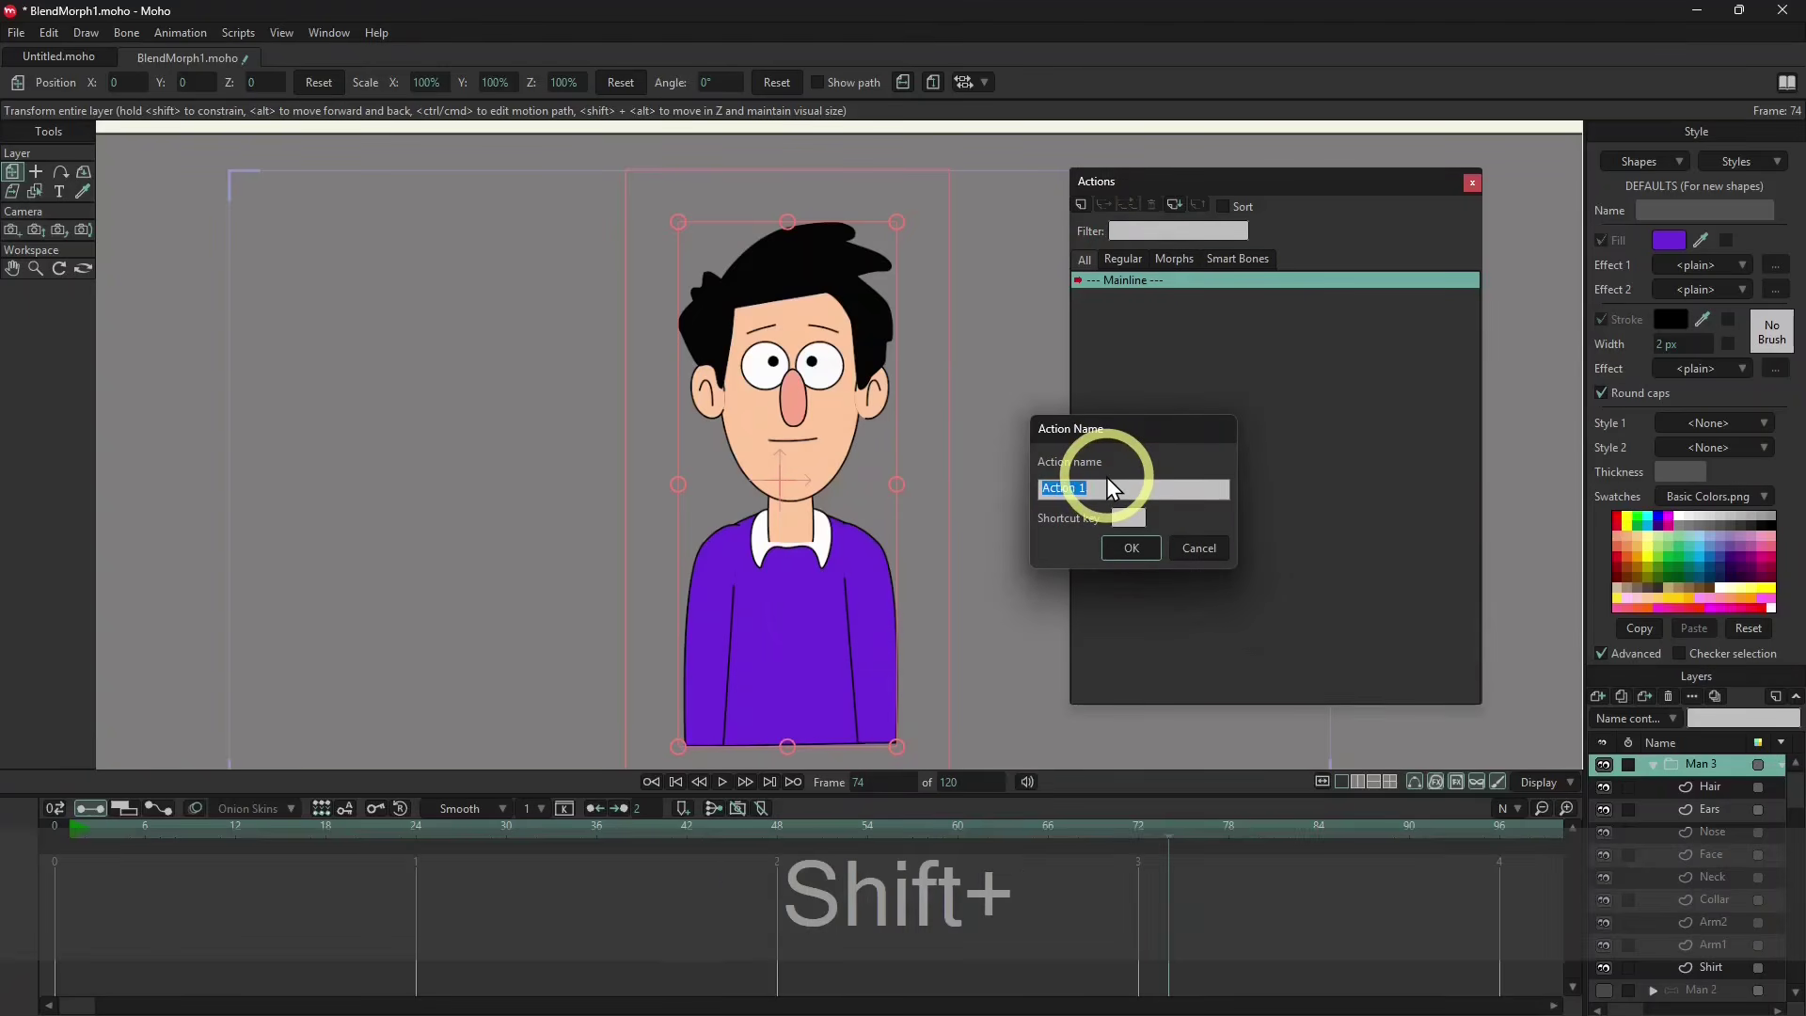
{"action": "type", "text": "Eye_L"}
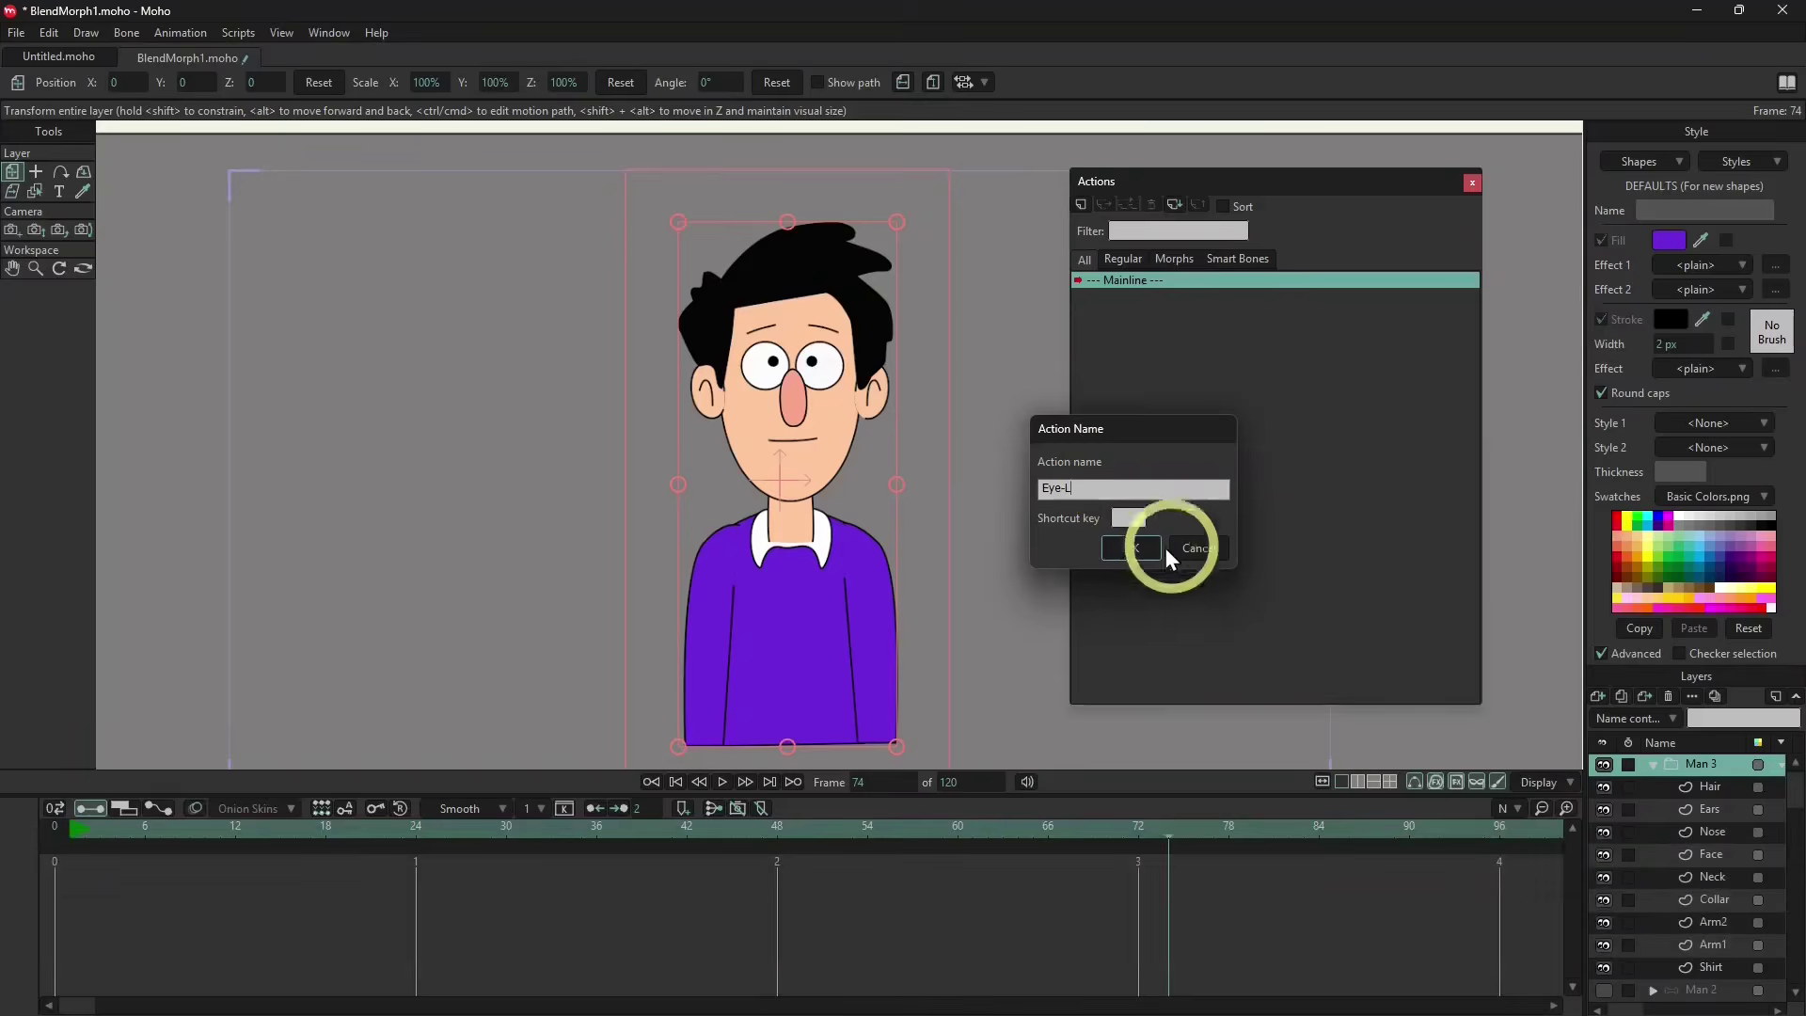
{"action": "left_click", "coordinate": [1132, 546]}
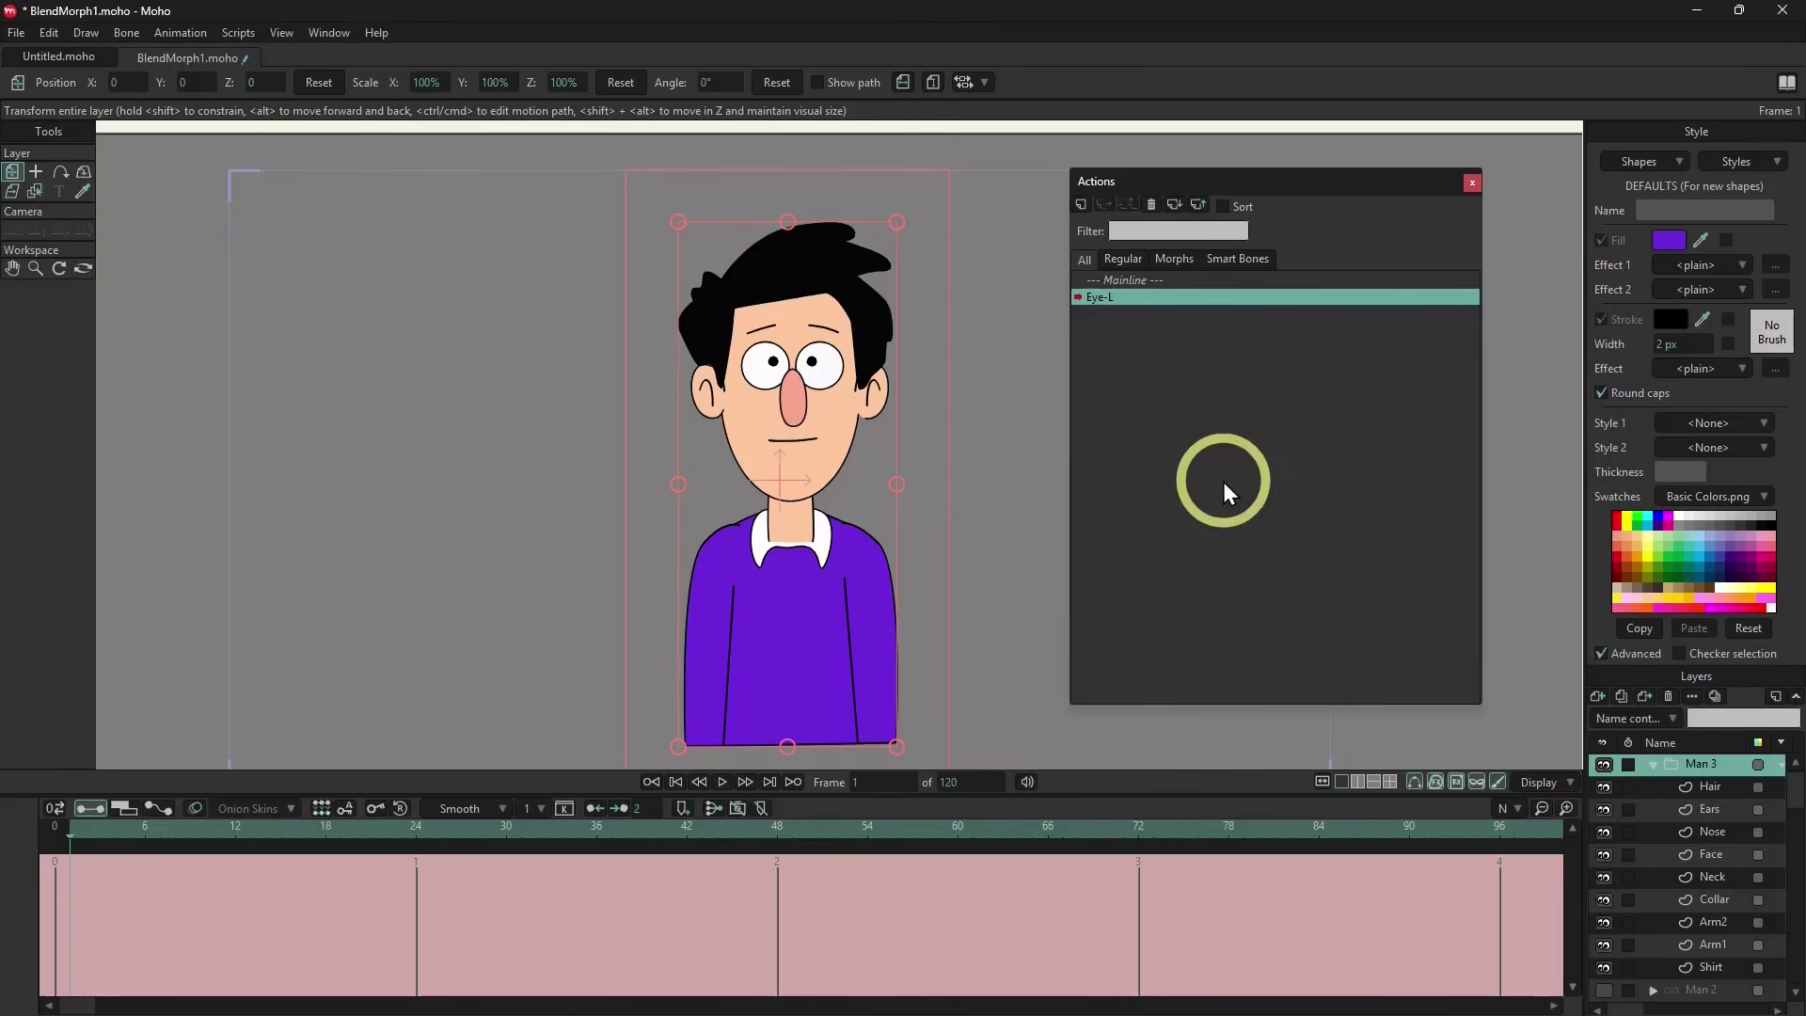
Select the points of both pupils on Man 3's Face layer.
{"action": "left_click", "coordinate": [1702, 854]}
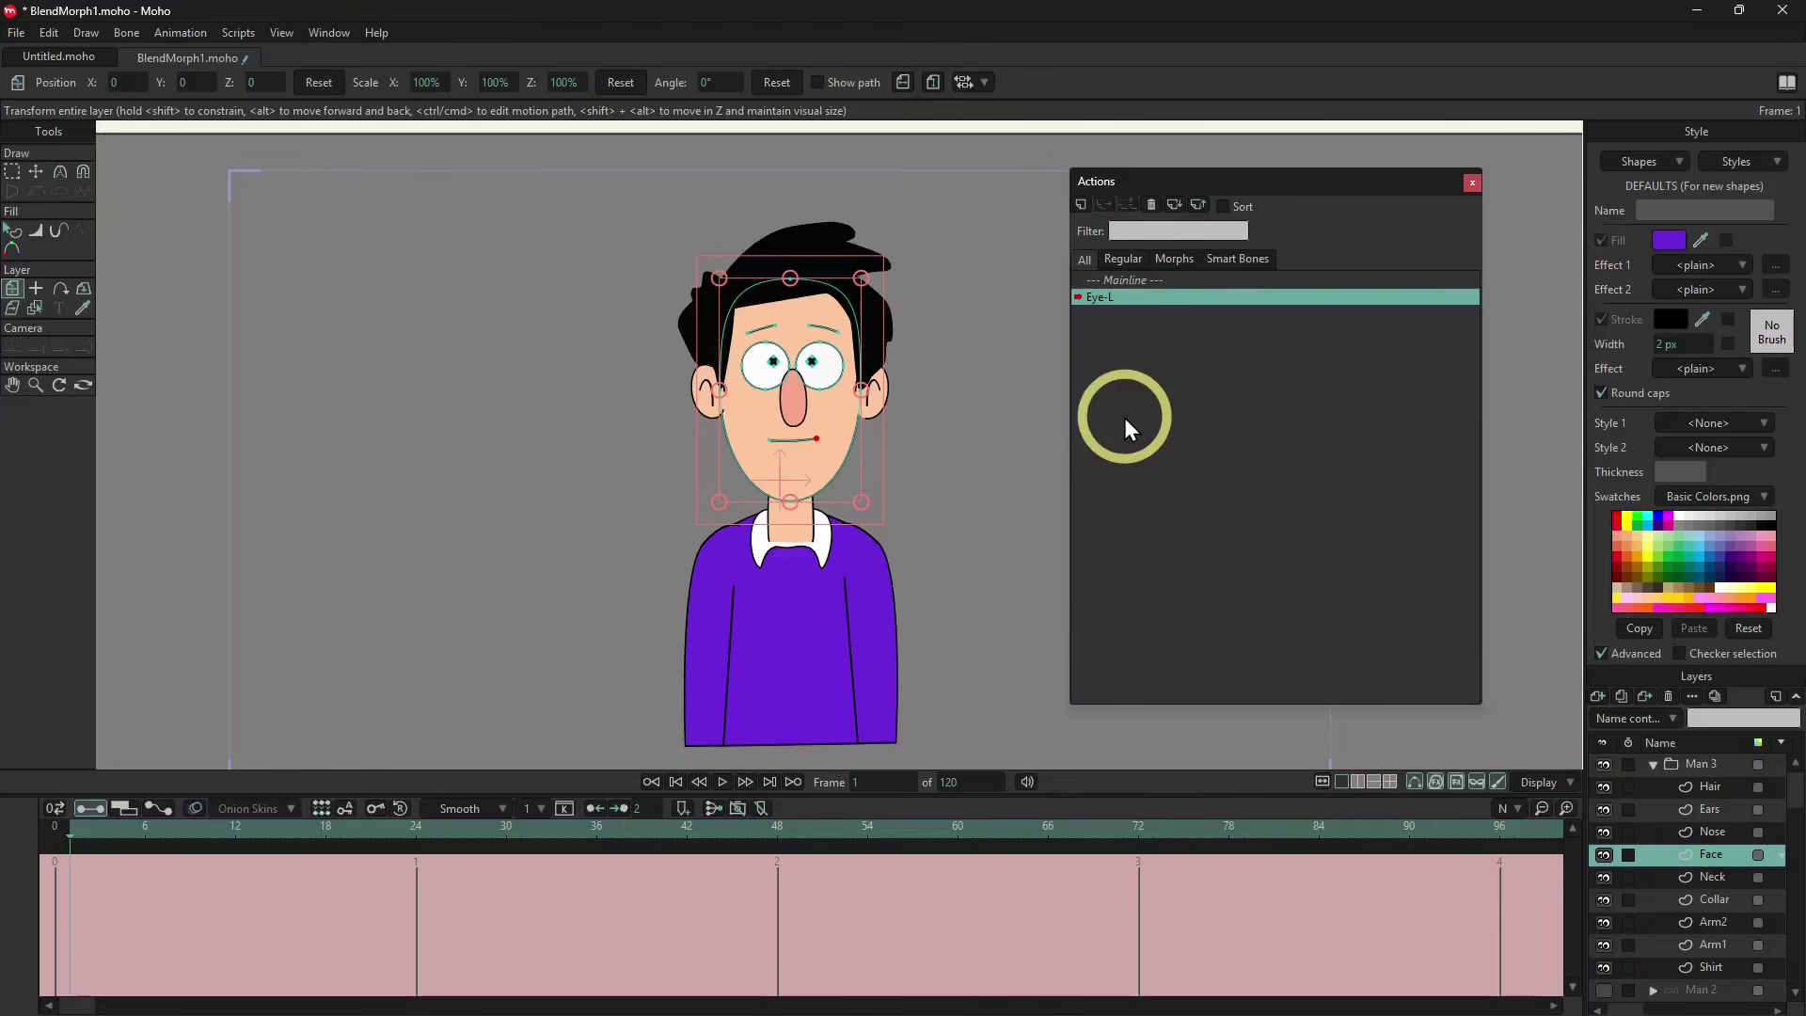
{"action": "key", "text": "g"}
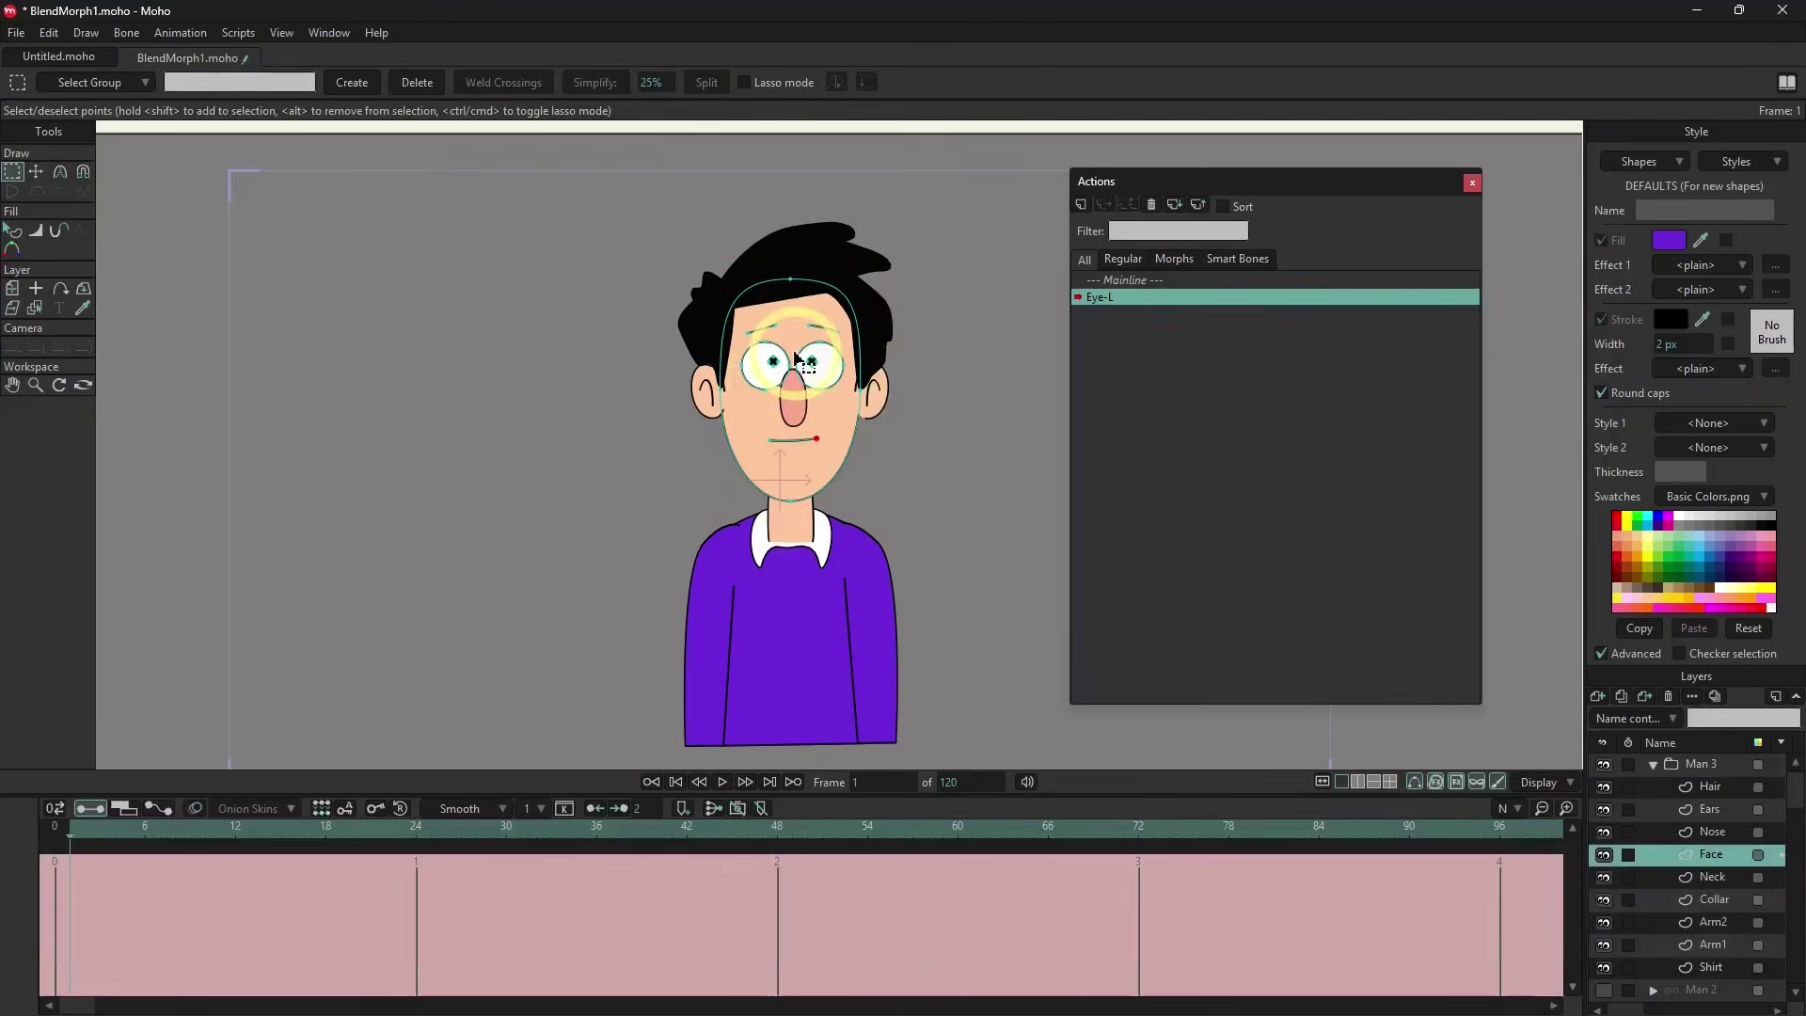
{"action": "scroll", "coordinate": [795, 357], "scroll_direction": "up", "scroll_amount": 5}
{"action": "key", "text": "g"}
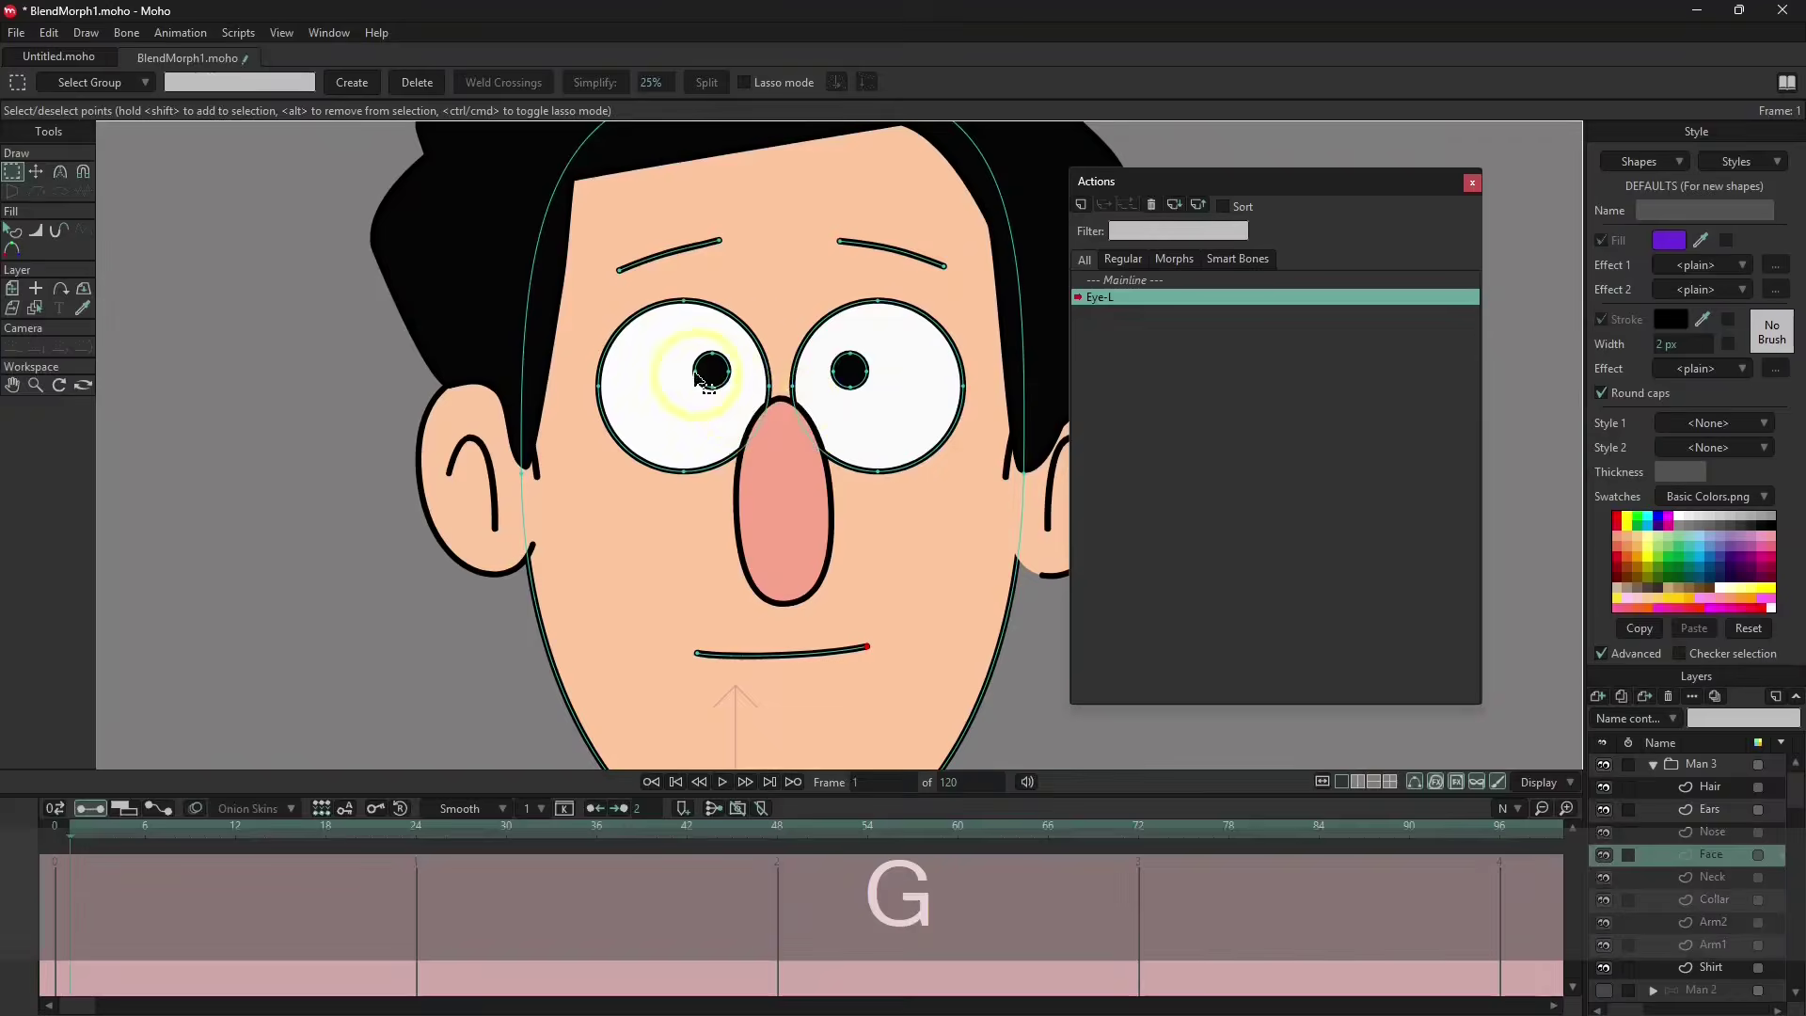
{"action": "key", "text": "Tab"}
{"action": "left_click", "coordinate": [832, 391]}
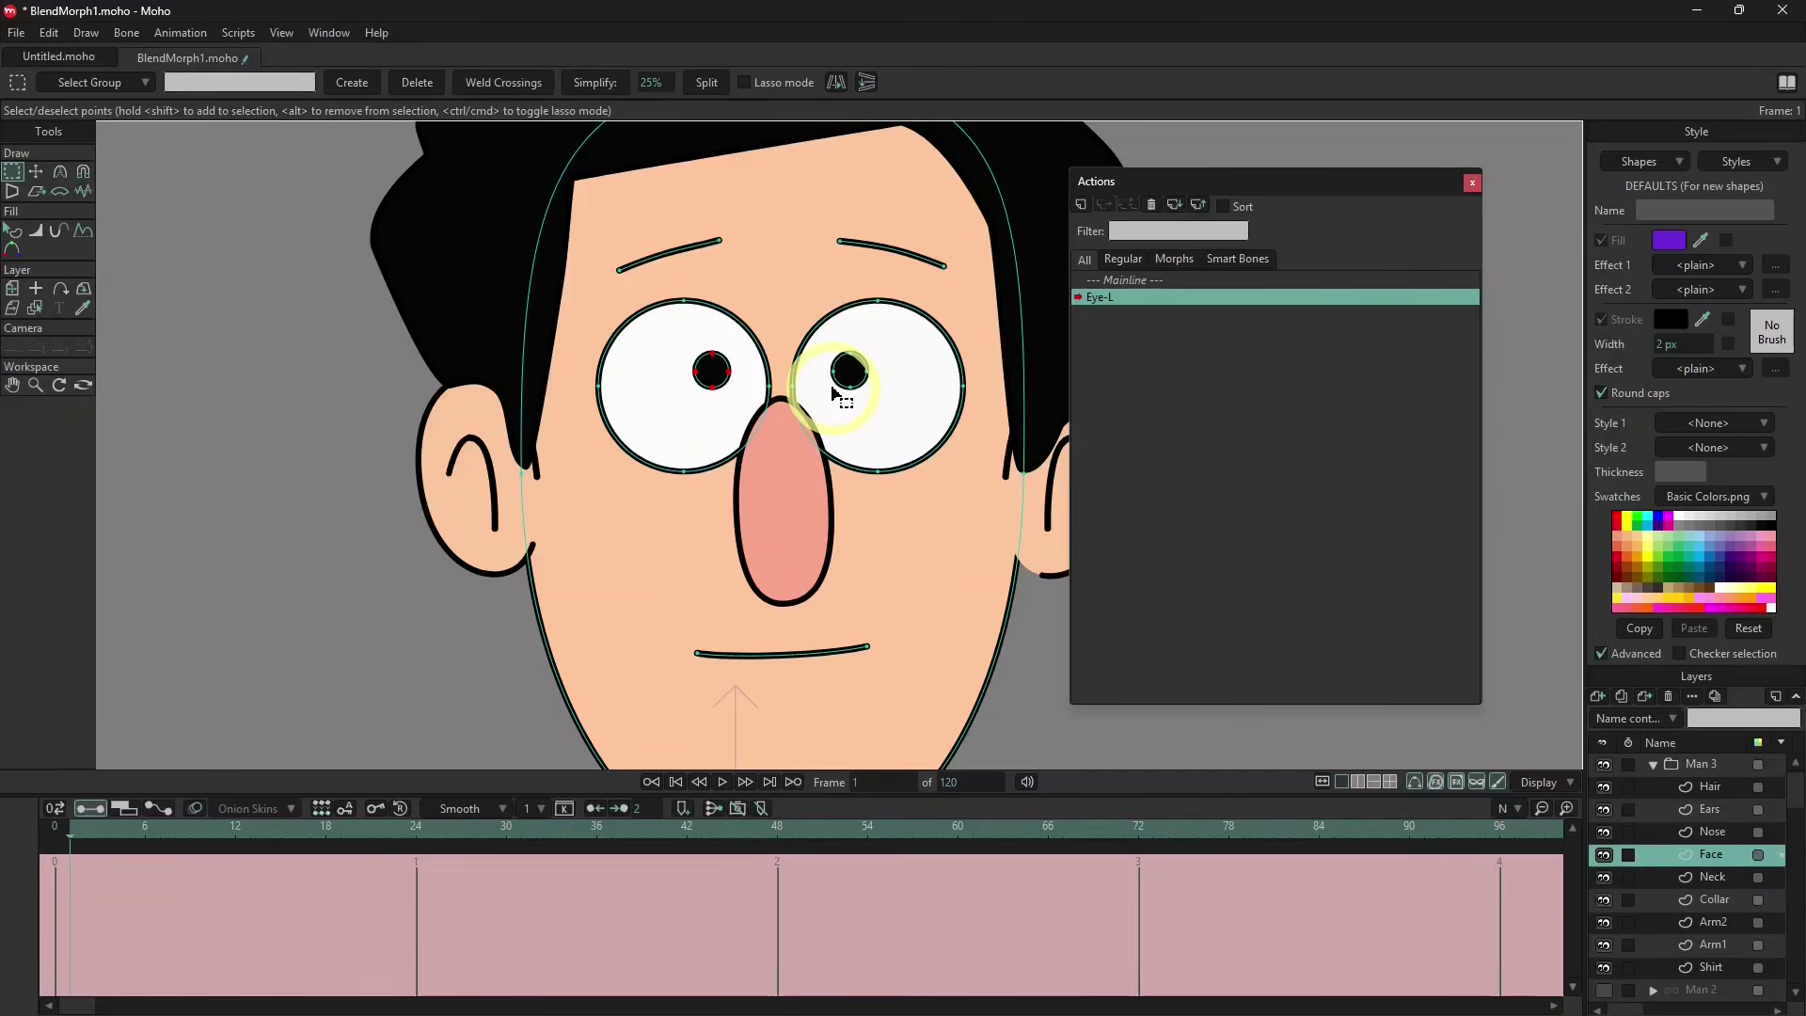
{"action": "key", "text": "shift+Tab"}
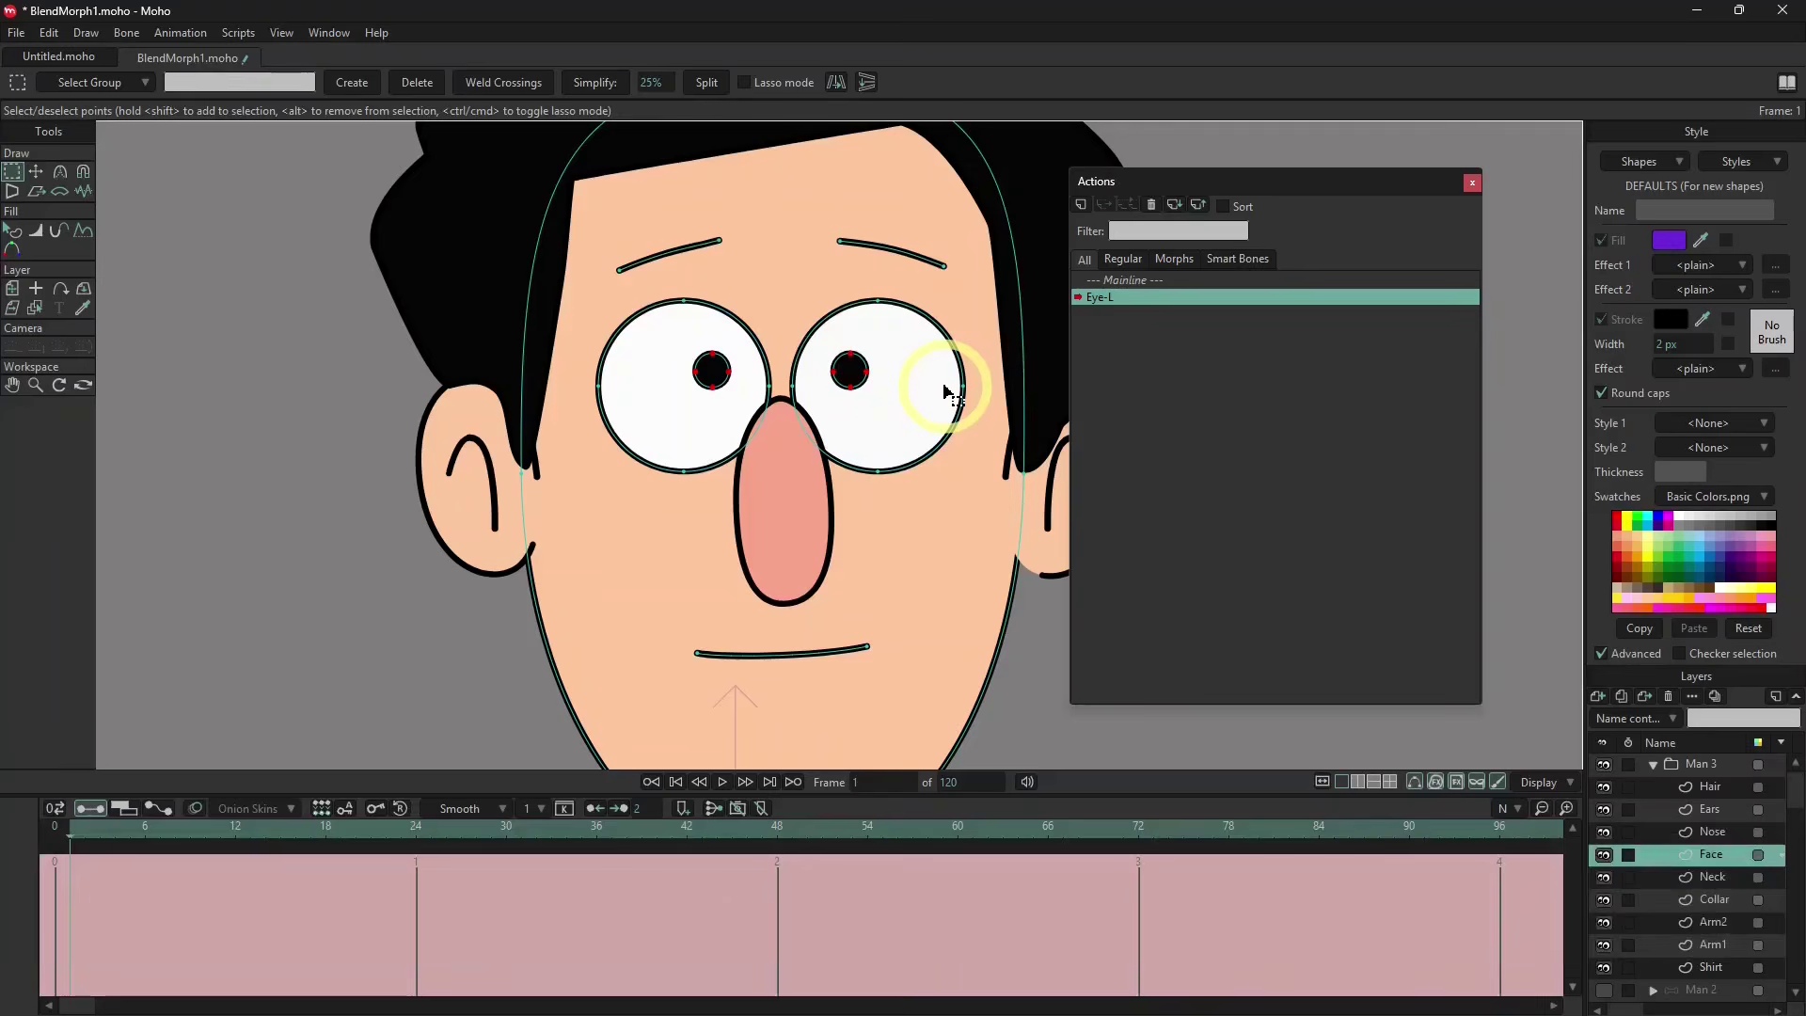
Move both pupils sideways to the left at frame 1 of the Eye-L action, shifting the left pupil further toward its eye's edge.
{"action": "key", "text": "t"}
{"action": "left_click", "coordinate": [818, 374]}
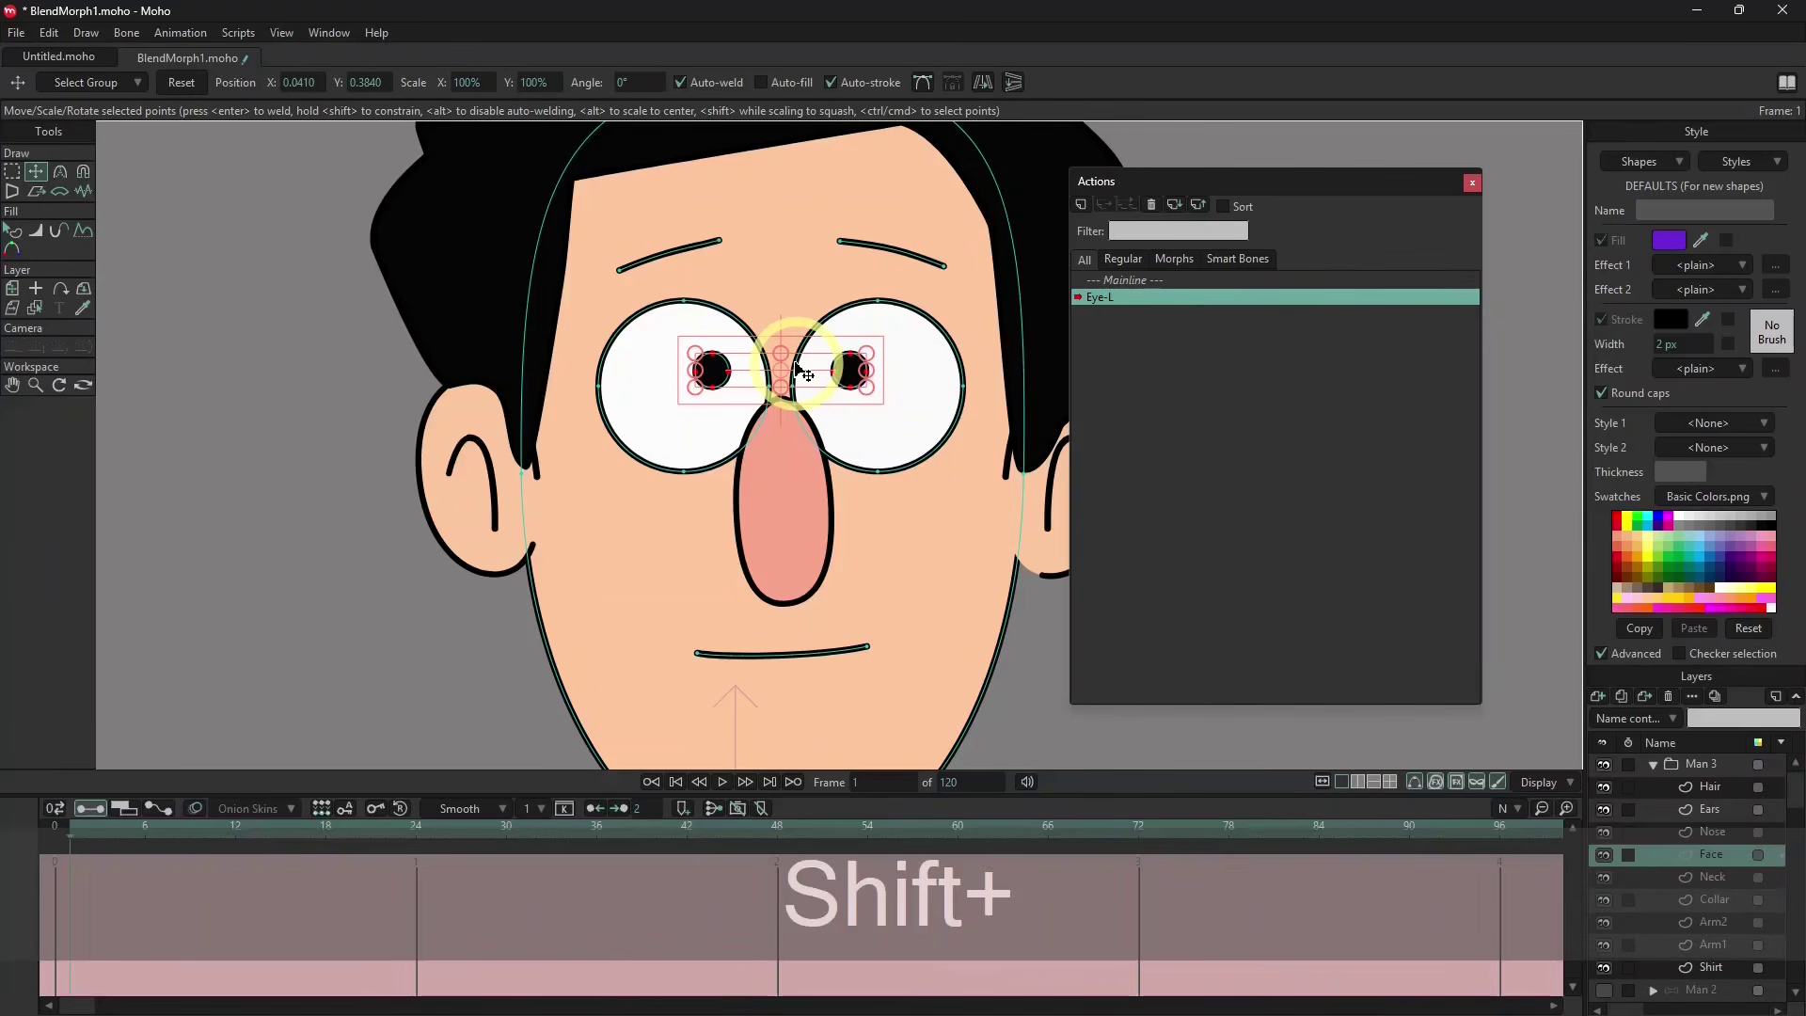
{"action": "left_click_drag", "start_coordinate": [798, 369], "coordinate": [658, 381]}
{"action": "key", "text": "Escape"}
{"action": "left_click", "coordinate": [664, 373]}
{"action": "key", "text": "Tab"}
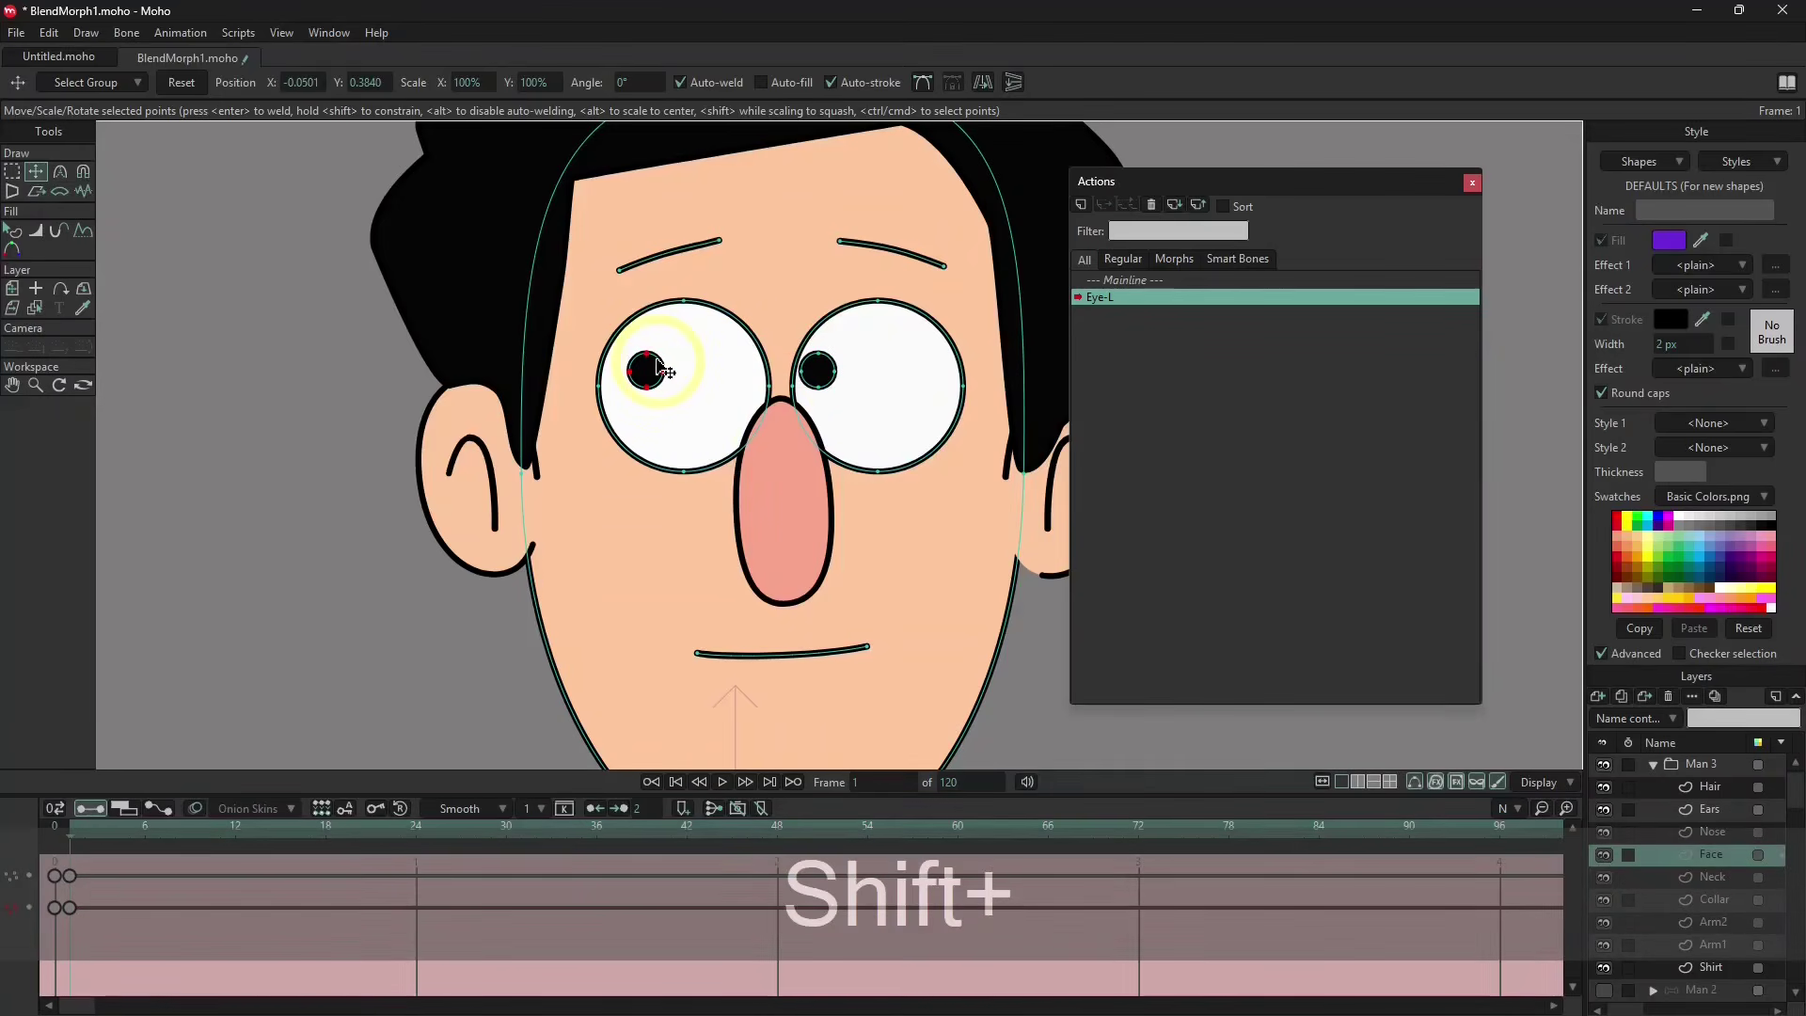
Return from the Eye-L action to the Mainline and clear the point selection.
{"action": "left_click", "coordinate": [1126, 275]}
{"action": "double_click", "coordinate": [1100, 299]}
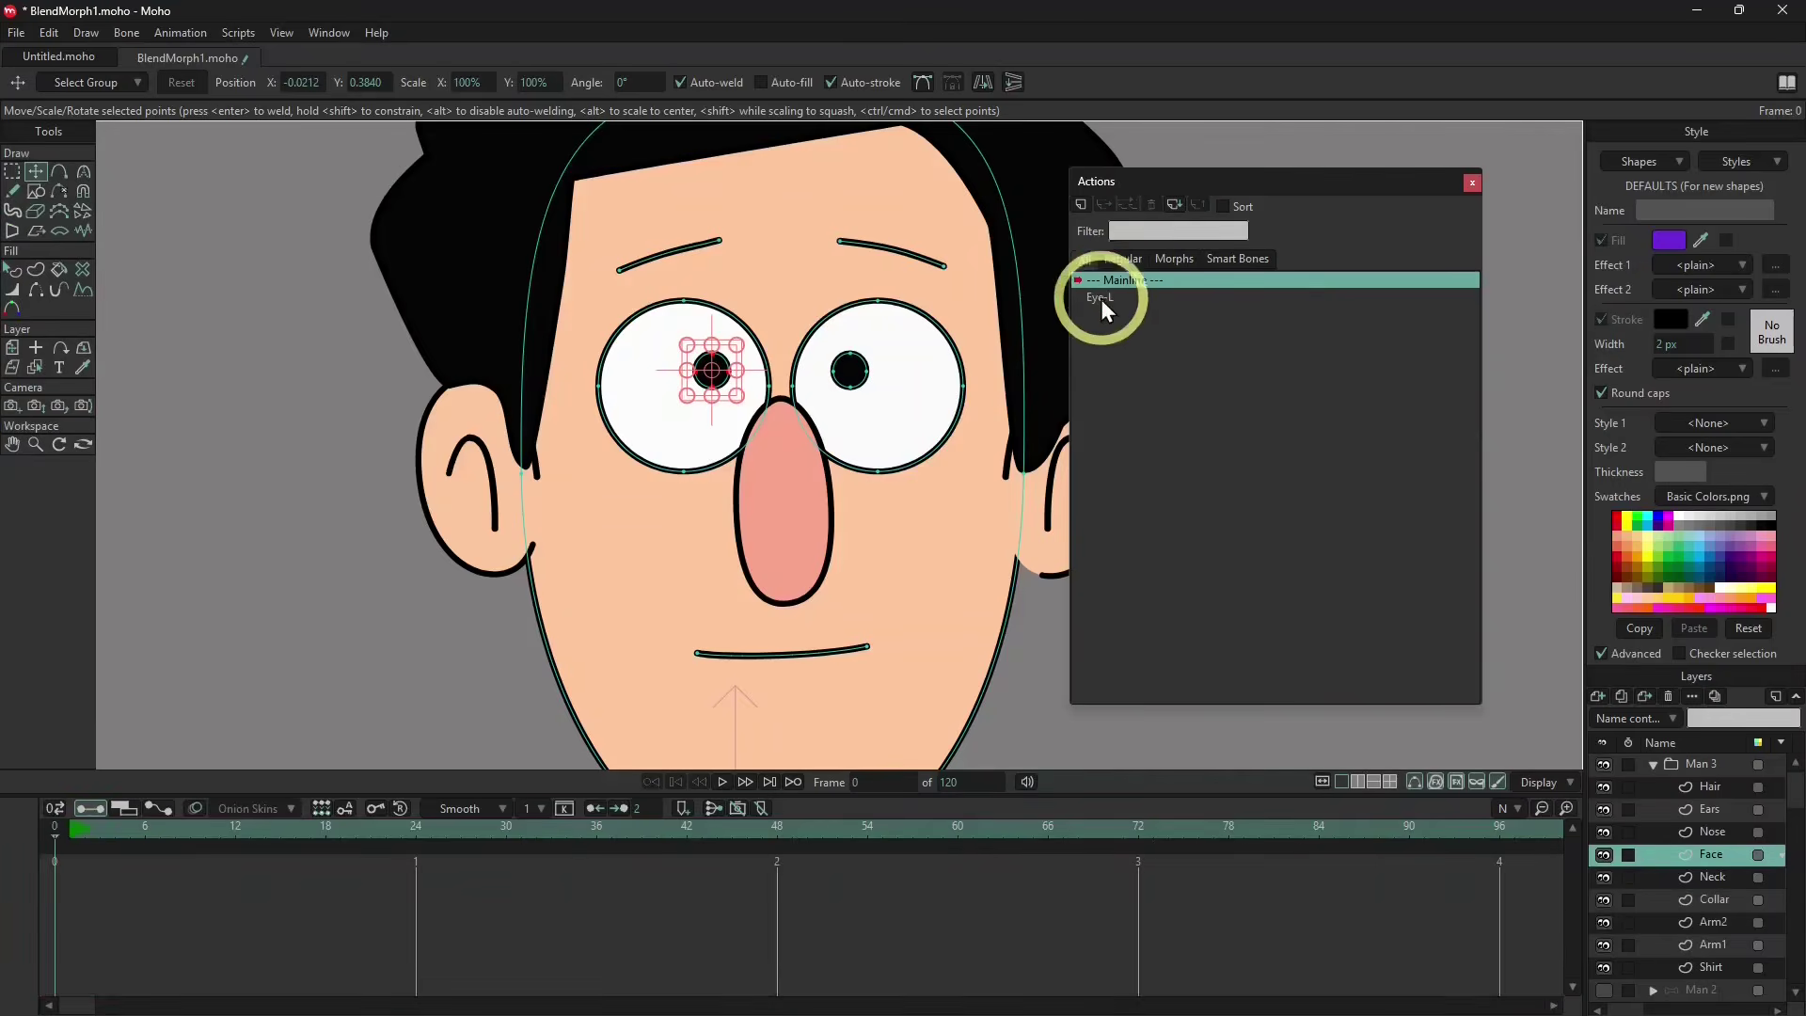
{"action": "left_click", "coordinate": [1163, 342]}
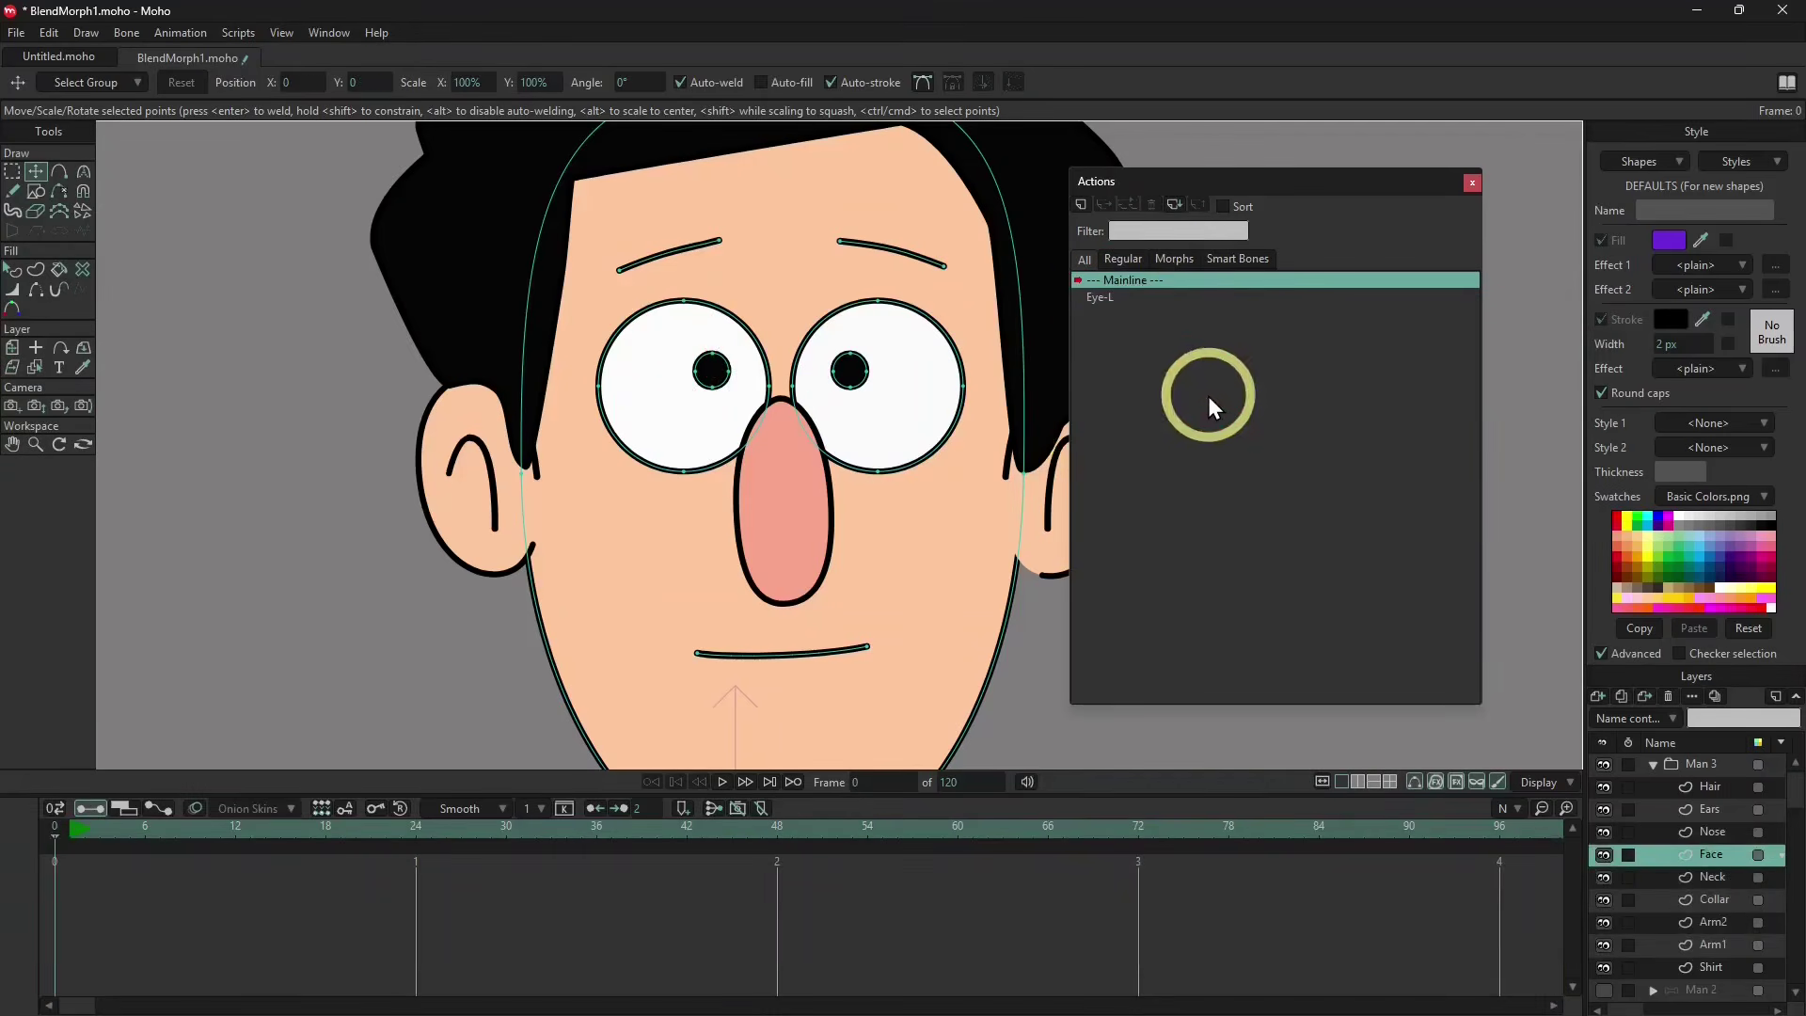
Check the Morphs, Smart Bones and Regular action categories for the Eye-L action.
{"action": "scroll", "coordinate": [938, 436], "scroll_direction": "down", "scroll_amount": 2}
{"action": "left_click", "coordinate": [1174, 259]}
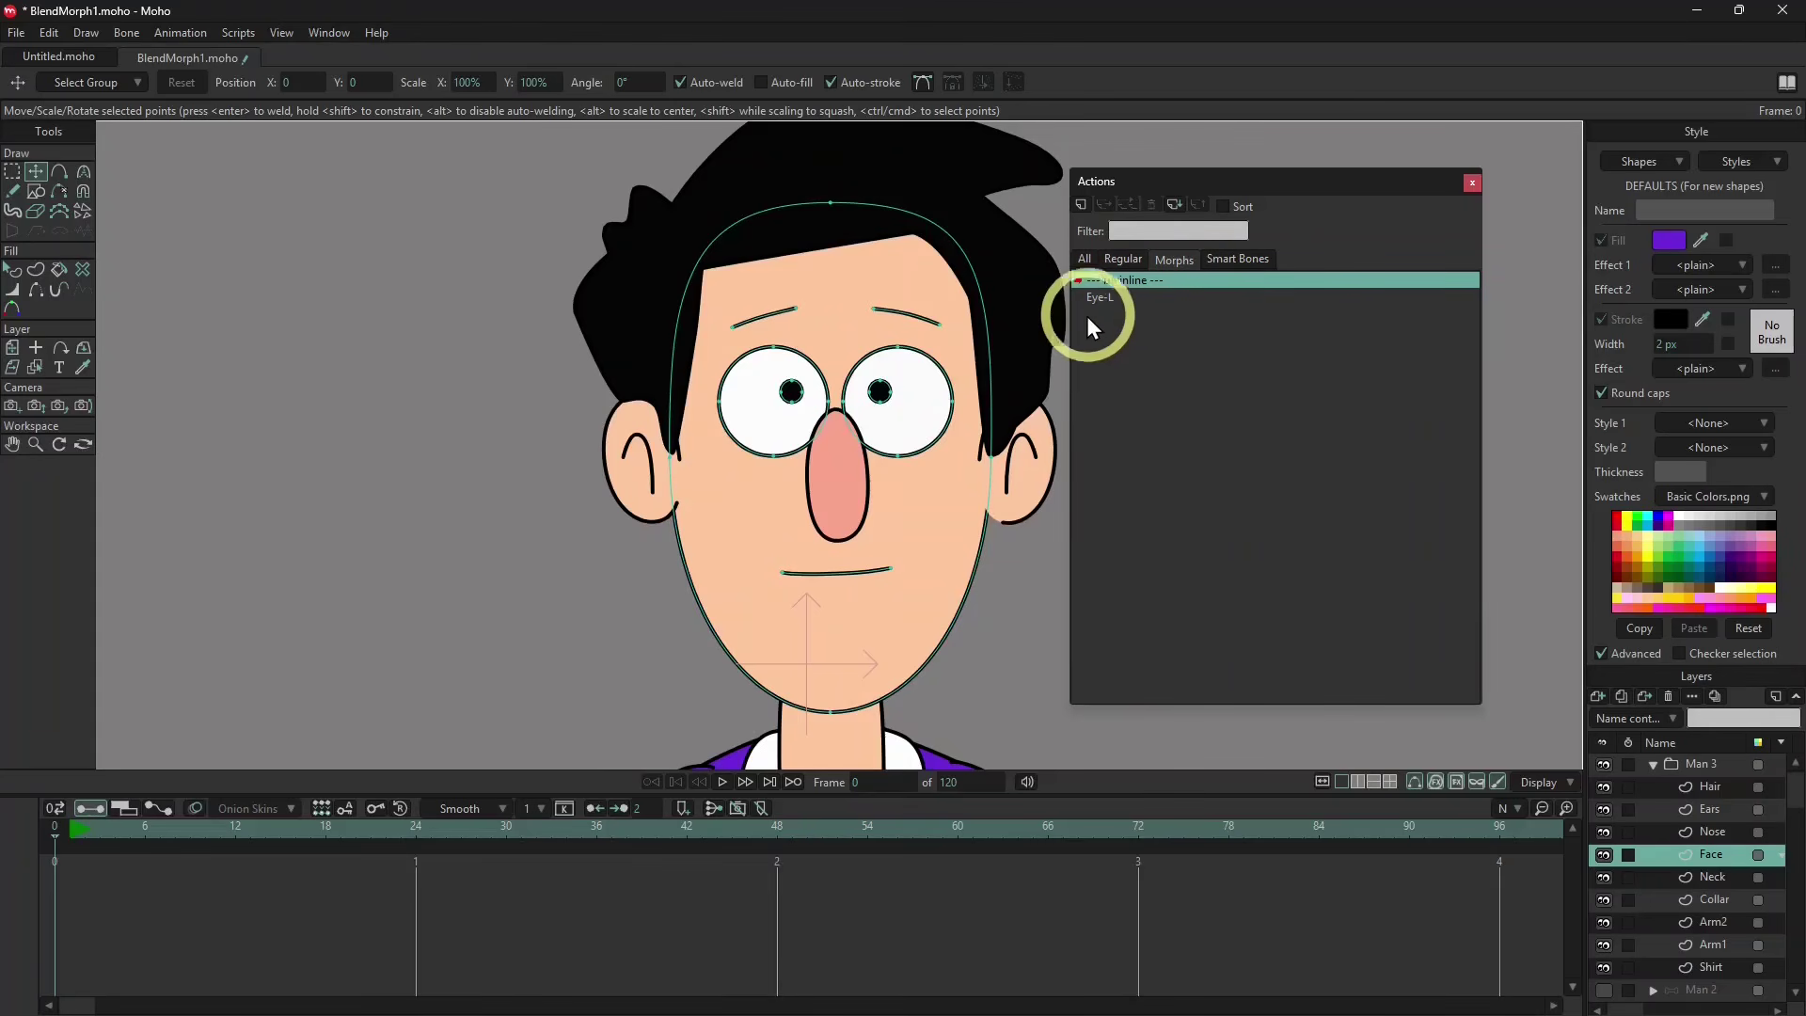
{"action": "left_click", "coordinate": [1241, 260]}
{"action": "left_click", "coordinate": [1123, 259]}
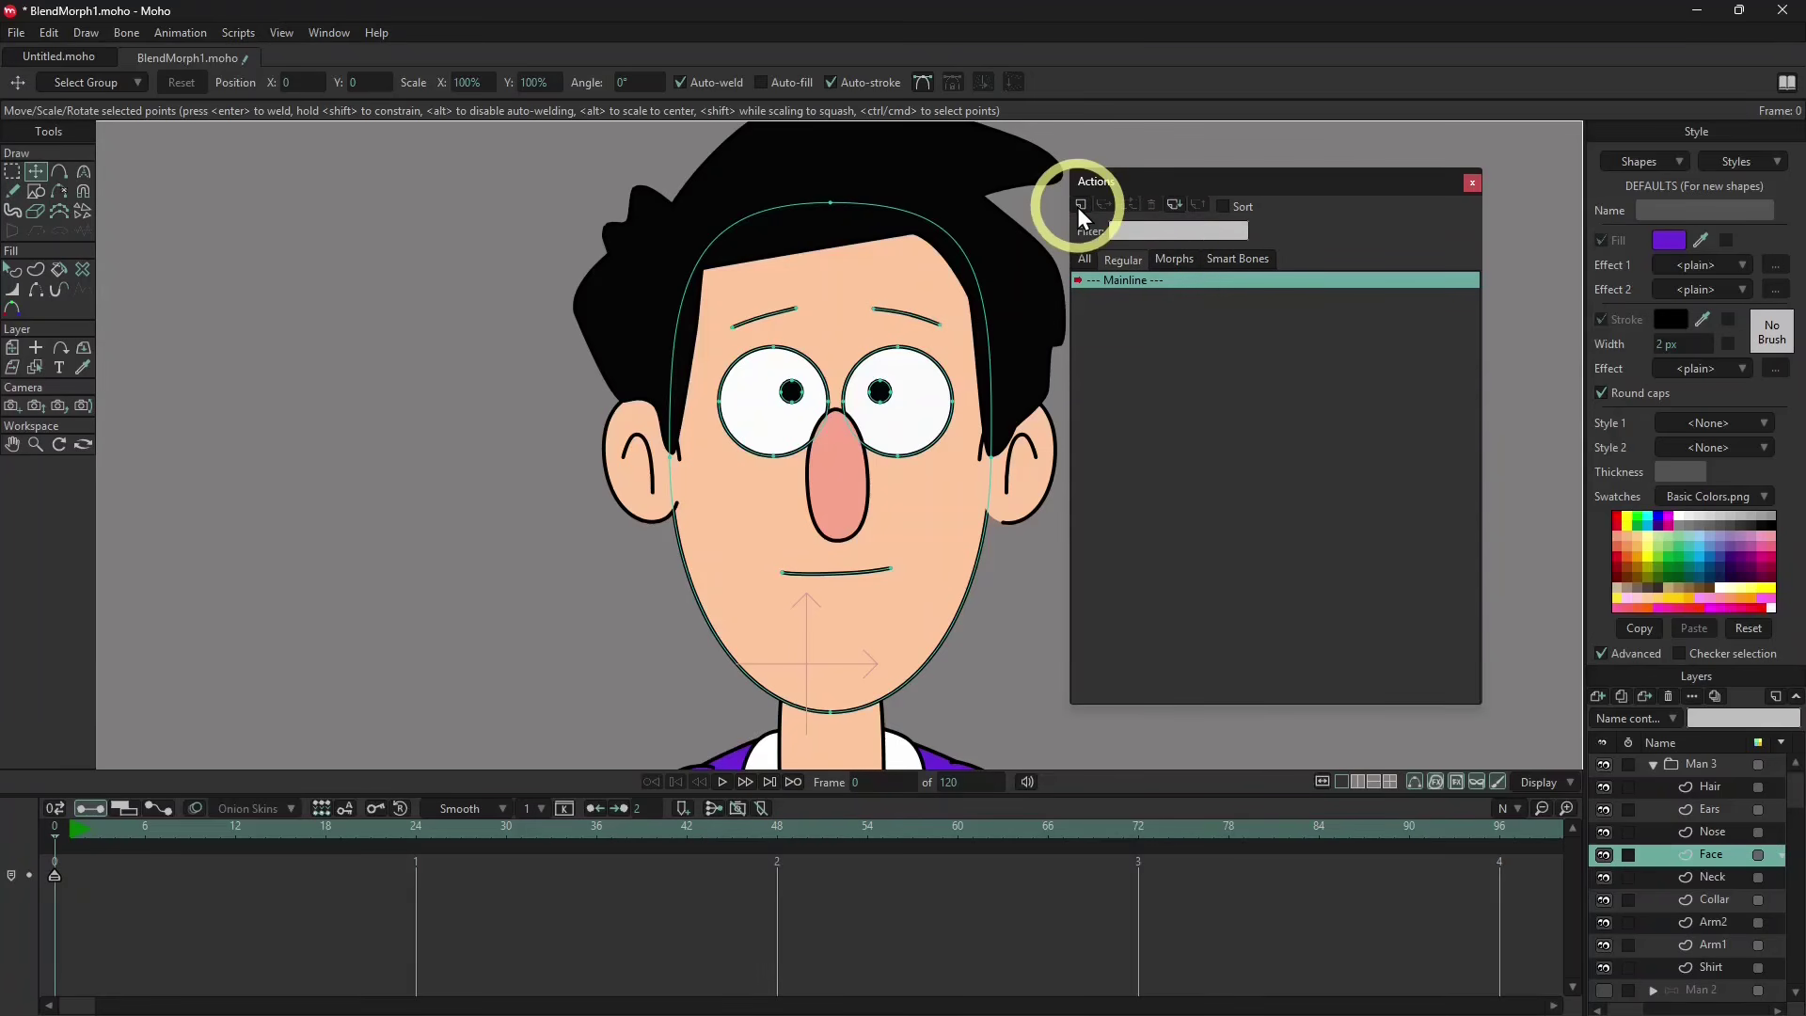
Create a new regular action named Eye-R for the Face layer.
{"action": "left_click", "coordinate": [1080, 208]}
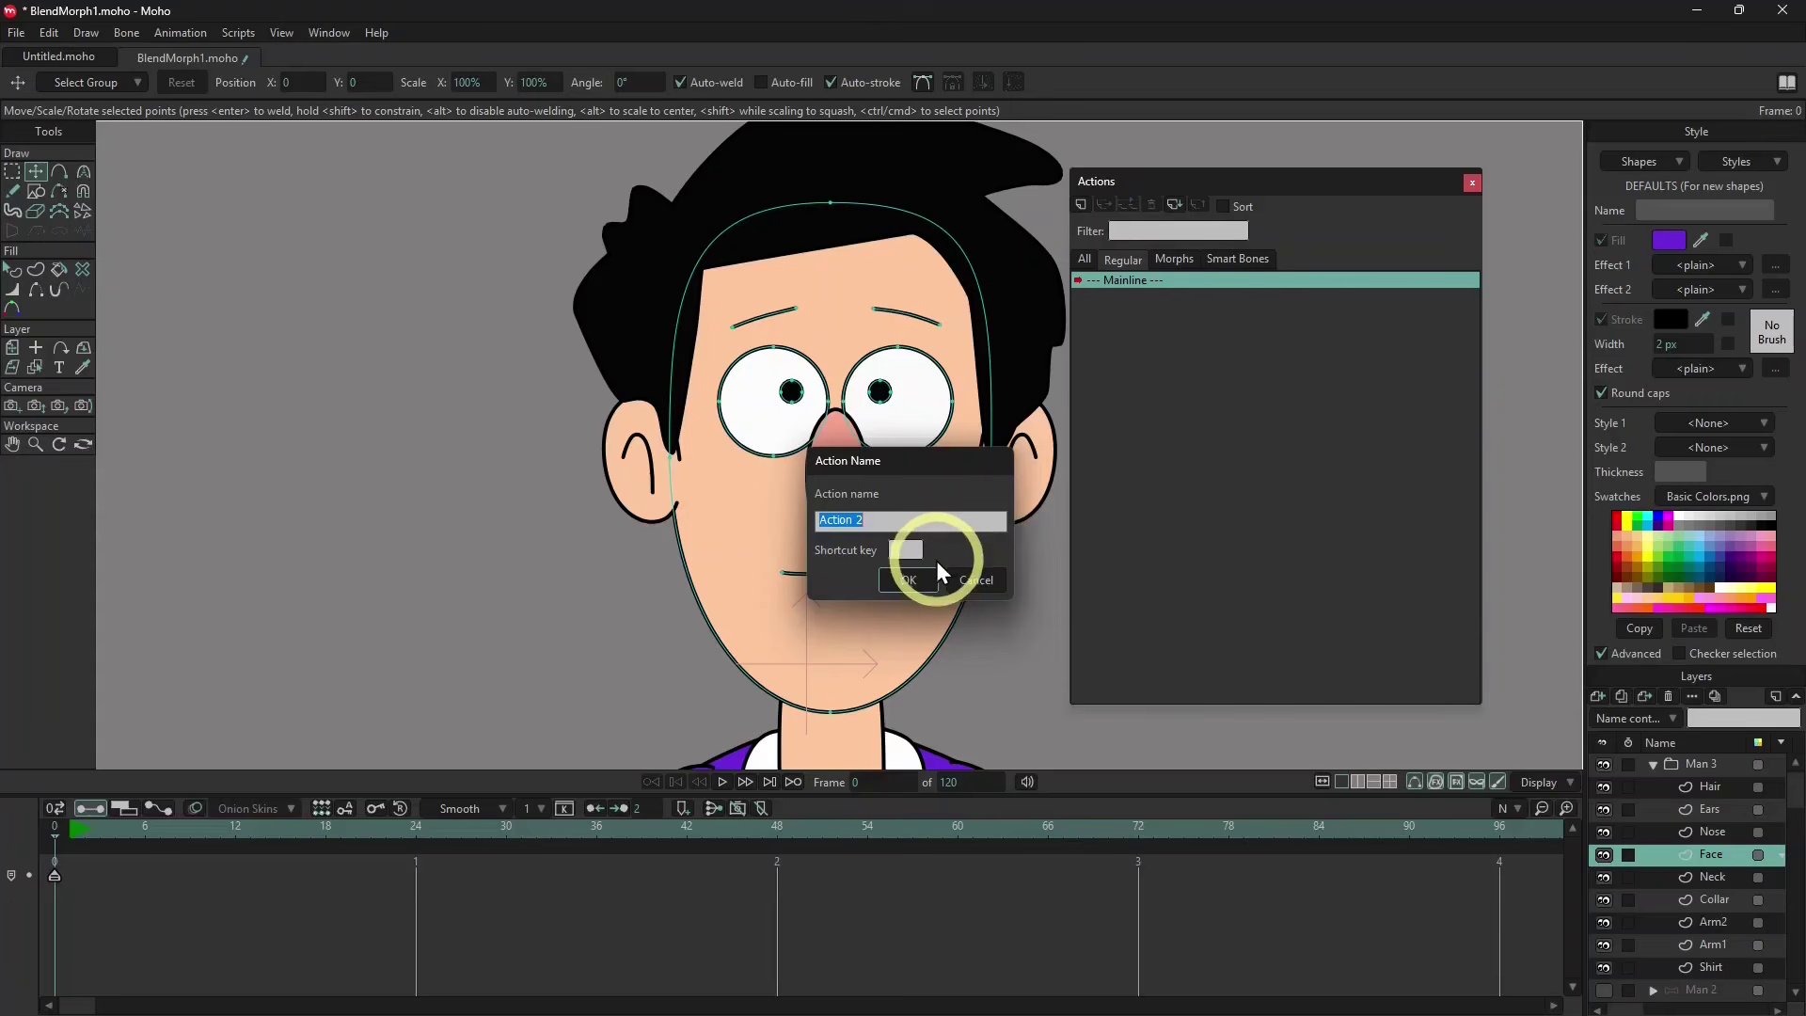
{"action": "type", "text": "Eye-R"}
{"action": "left_click", "coordinate": [935, 562]}
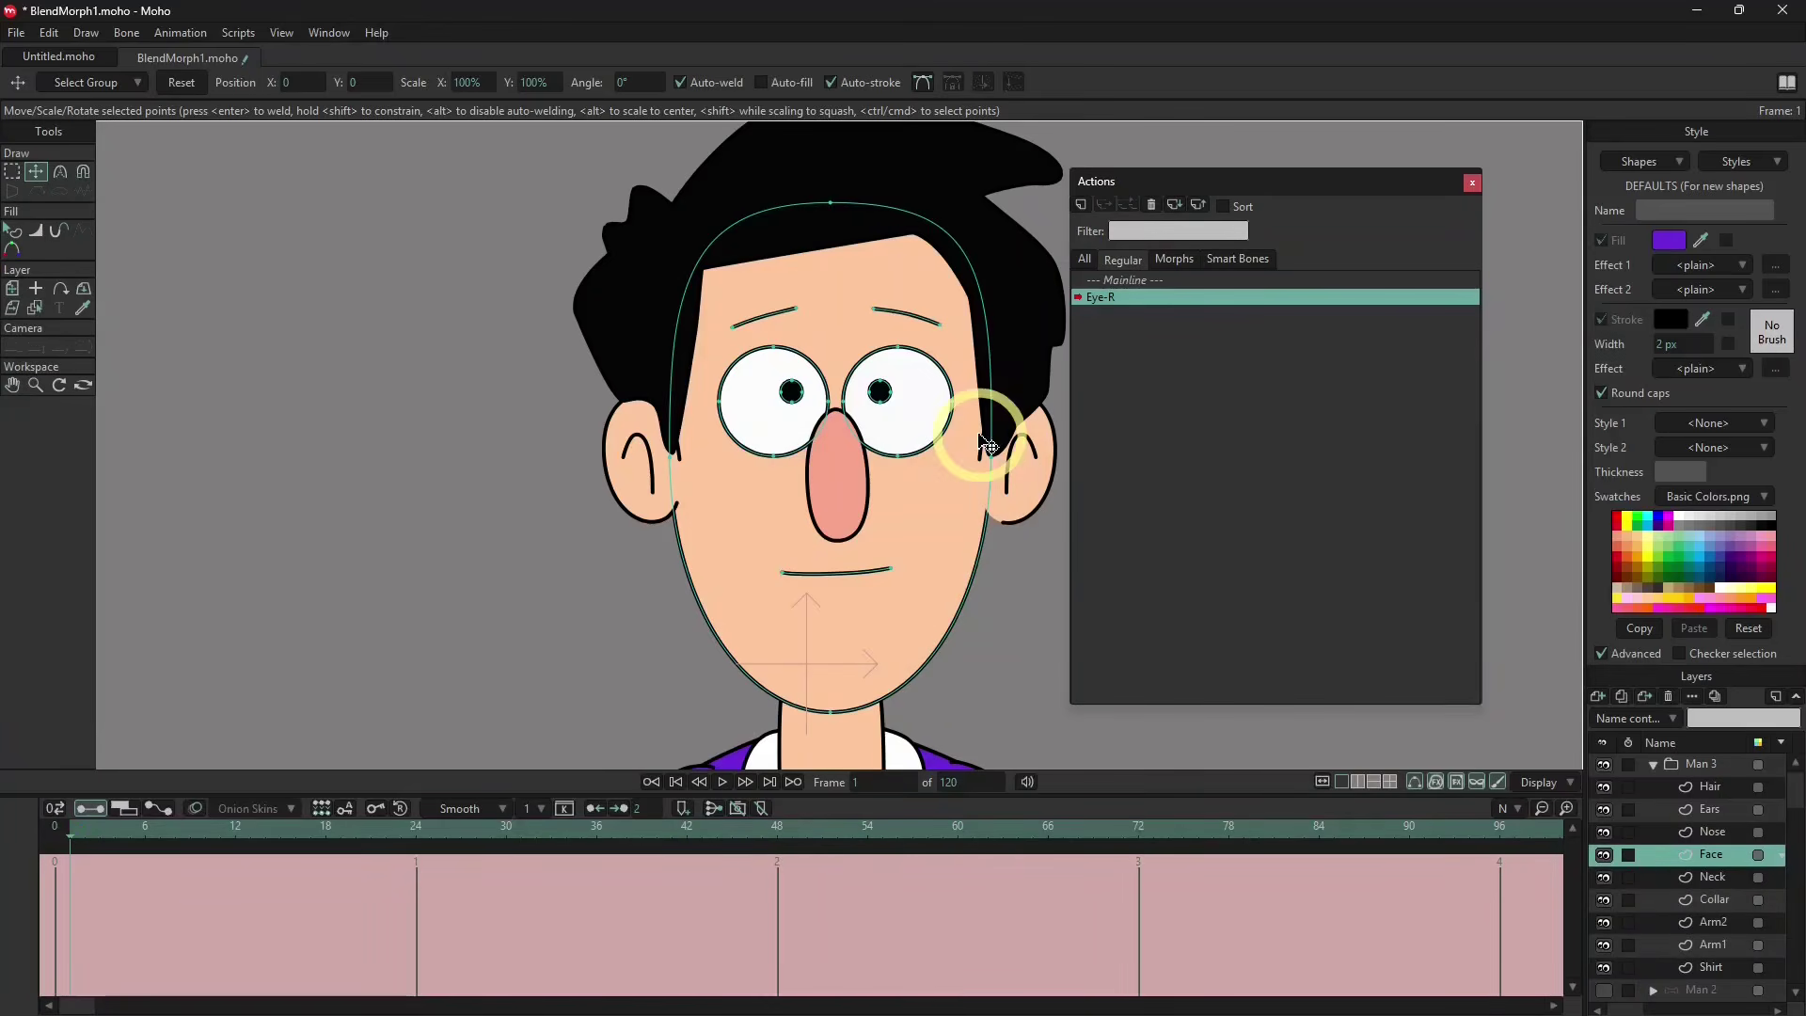
Select all points of both pupils in the Eye-R action.
{"action": "key", "text": "g"}
{"action": "left_click", "coordinate": [806, 392]}
{"action": "key", "text": "Tab"}
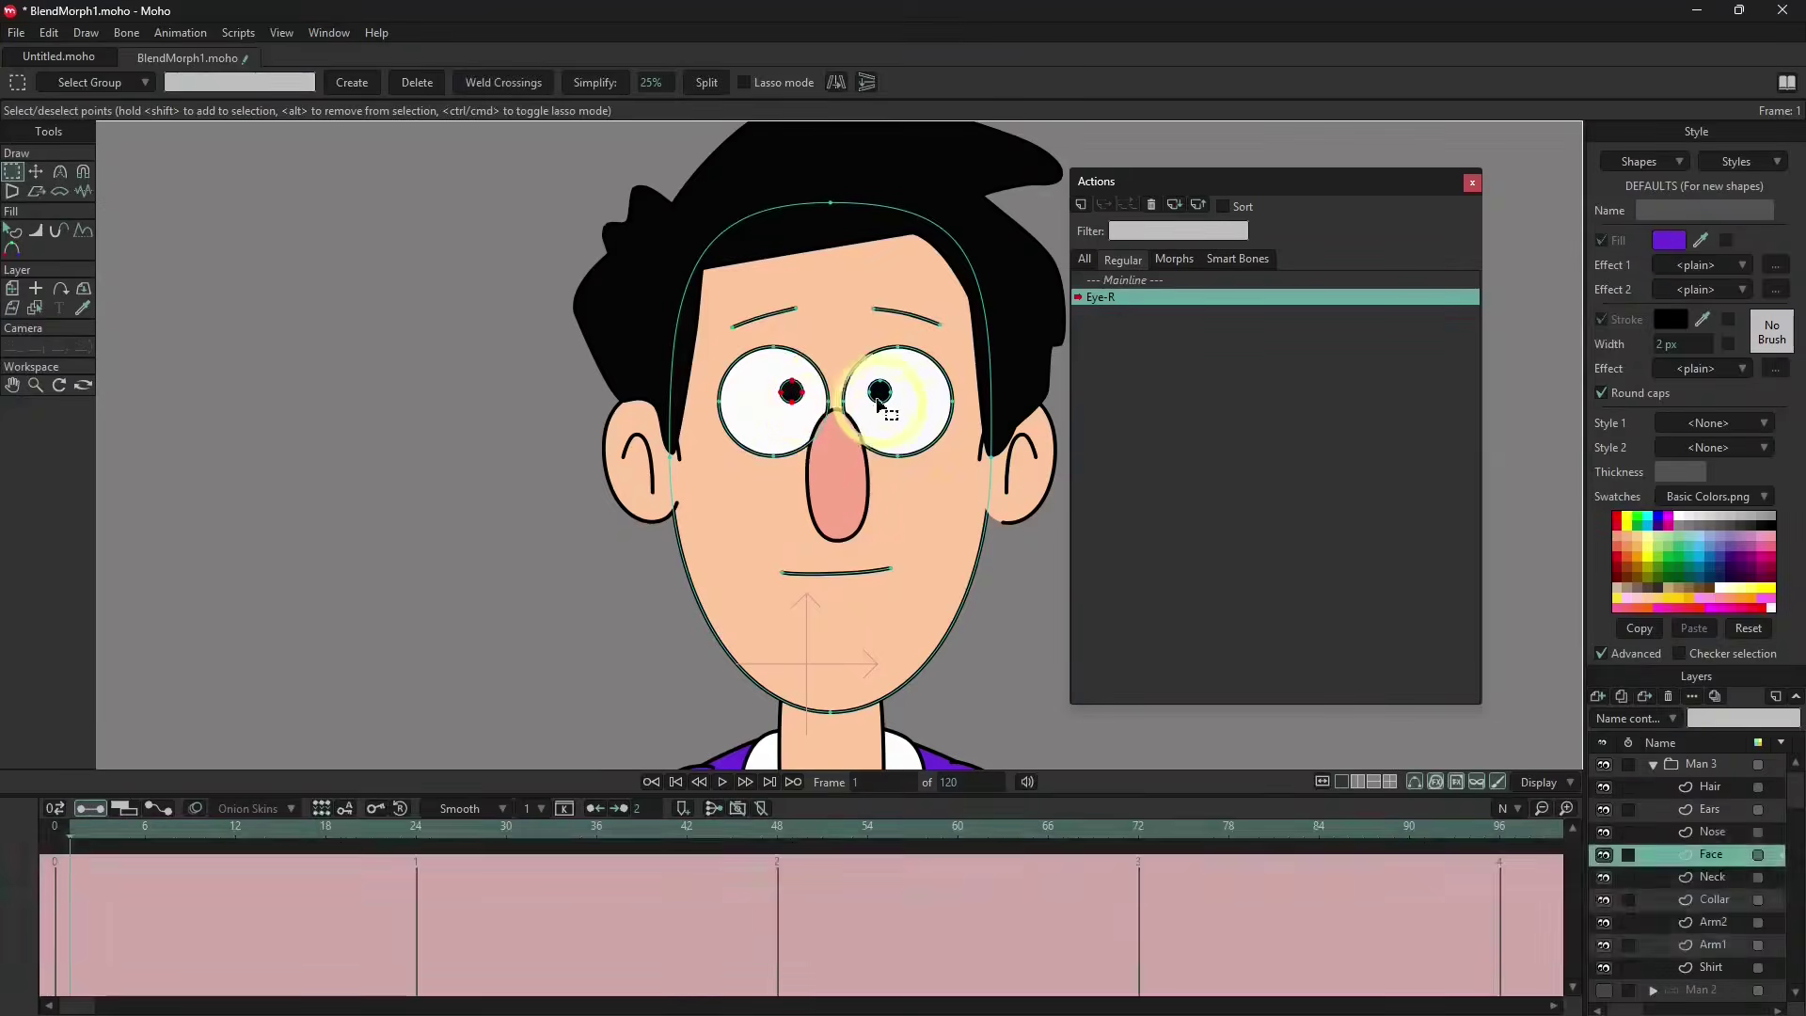
{"action": "left_click", "coordinate": [881, 400], "text": "shift"}
{"action": "key", "text": "shift+Tab"}
Move both pupils sideways to the right at frame 1 of the Eye-R action, shifting the right pupil further toward its eye's edge.
{"action": "key", "text": "t"}
{"action": "mouse_move", "coordinate": [926, 416]}
{"action": "left_mouse_down"}
{"action": "mouse_move", "coordinate": [907, 412]}
{"action": "mouse_move", "coordinate": [960, 407]}
{"action": "mouse_move", "coordinate": [930, 386]}
{"action": "left_mouse_up"}
{"action": "key", "text": "Escape"}
{"action": "left_click", "coordinate": [896, 393]}
{"action": "key", "text": "Tab"}
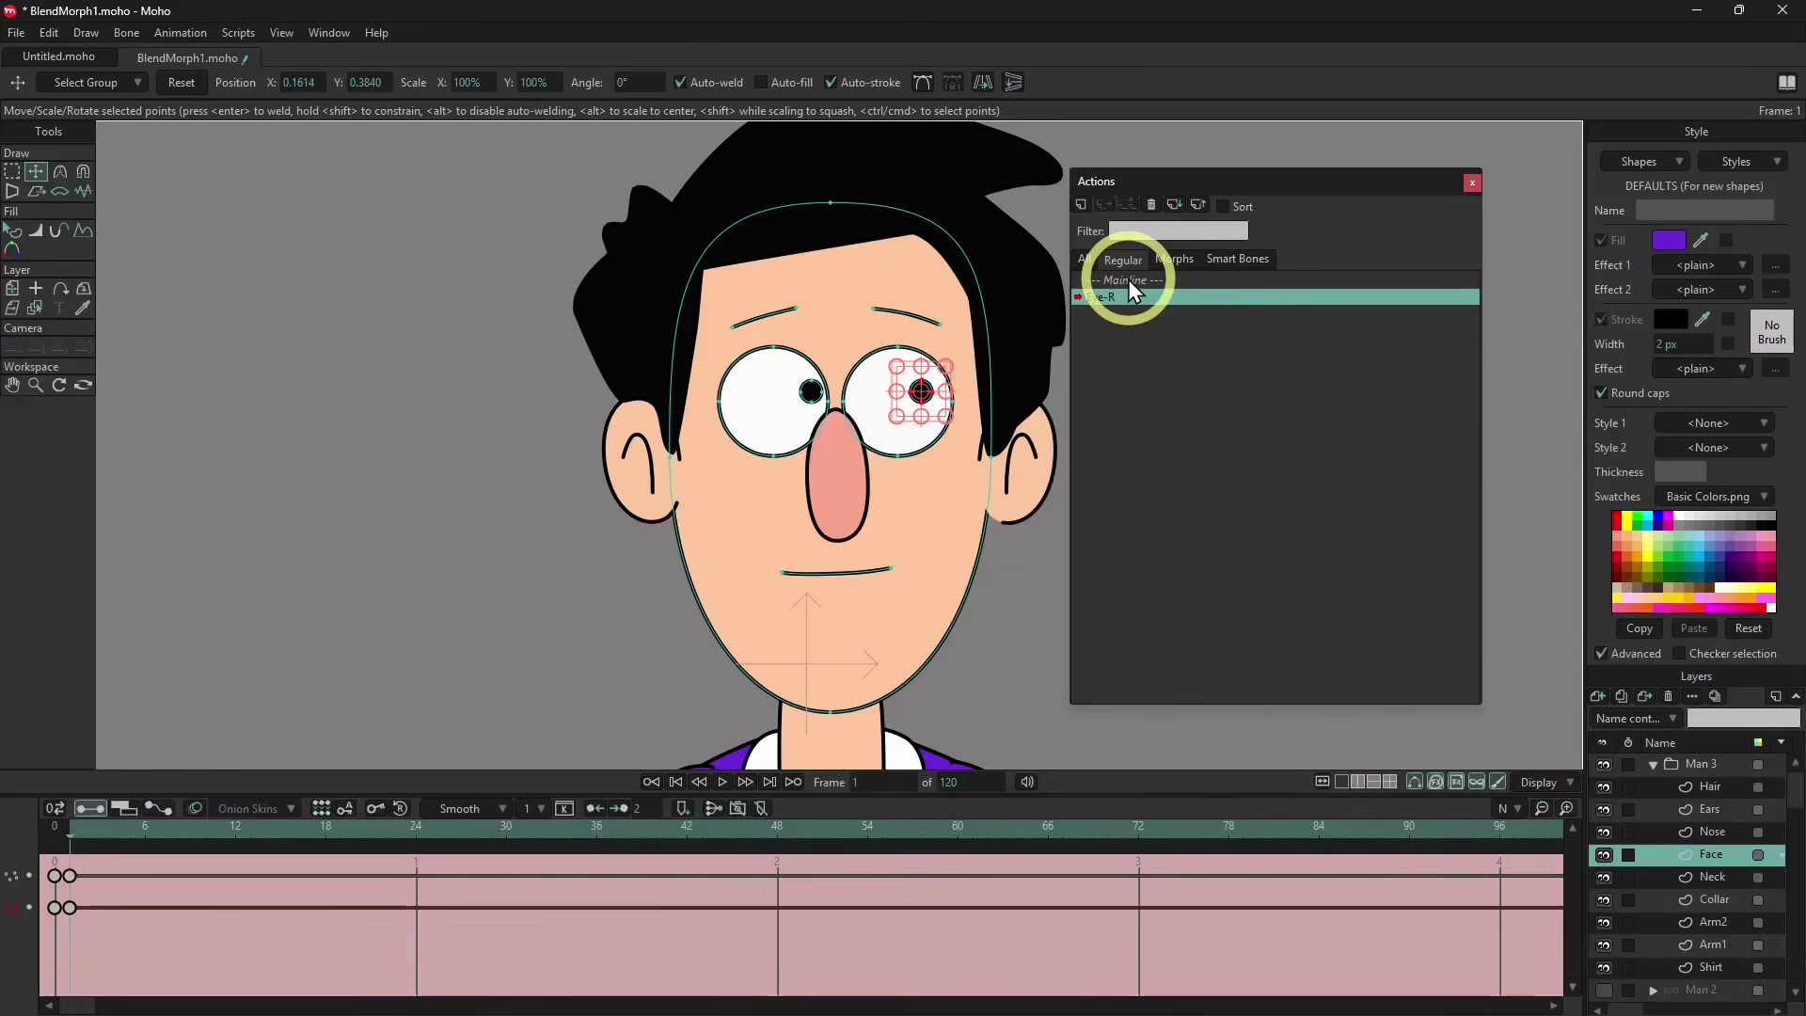
Return from the Eye-R action to the Mainline and check the Morphs category for the Eye-R action.
{"action": "left_click", "coordinate": [1127, 279]}
{"action": "left_click", "coordinate": [1174, 260]}
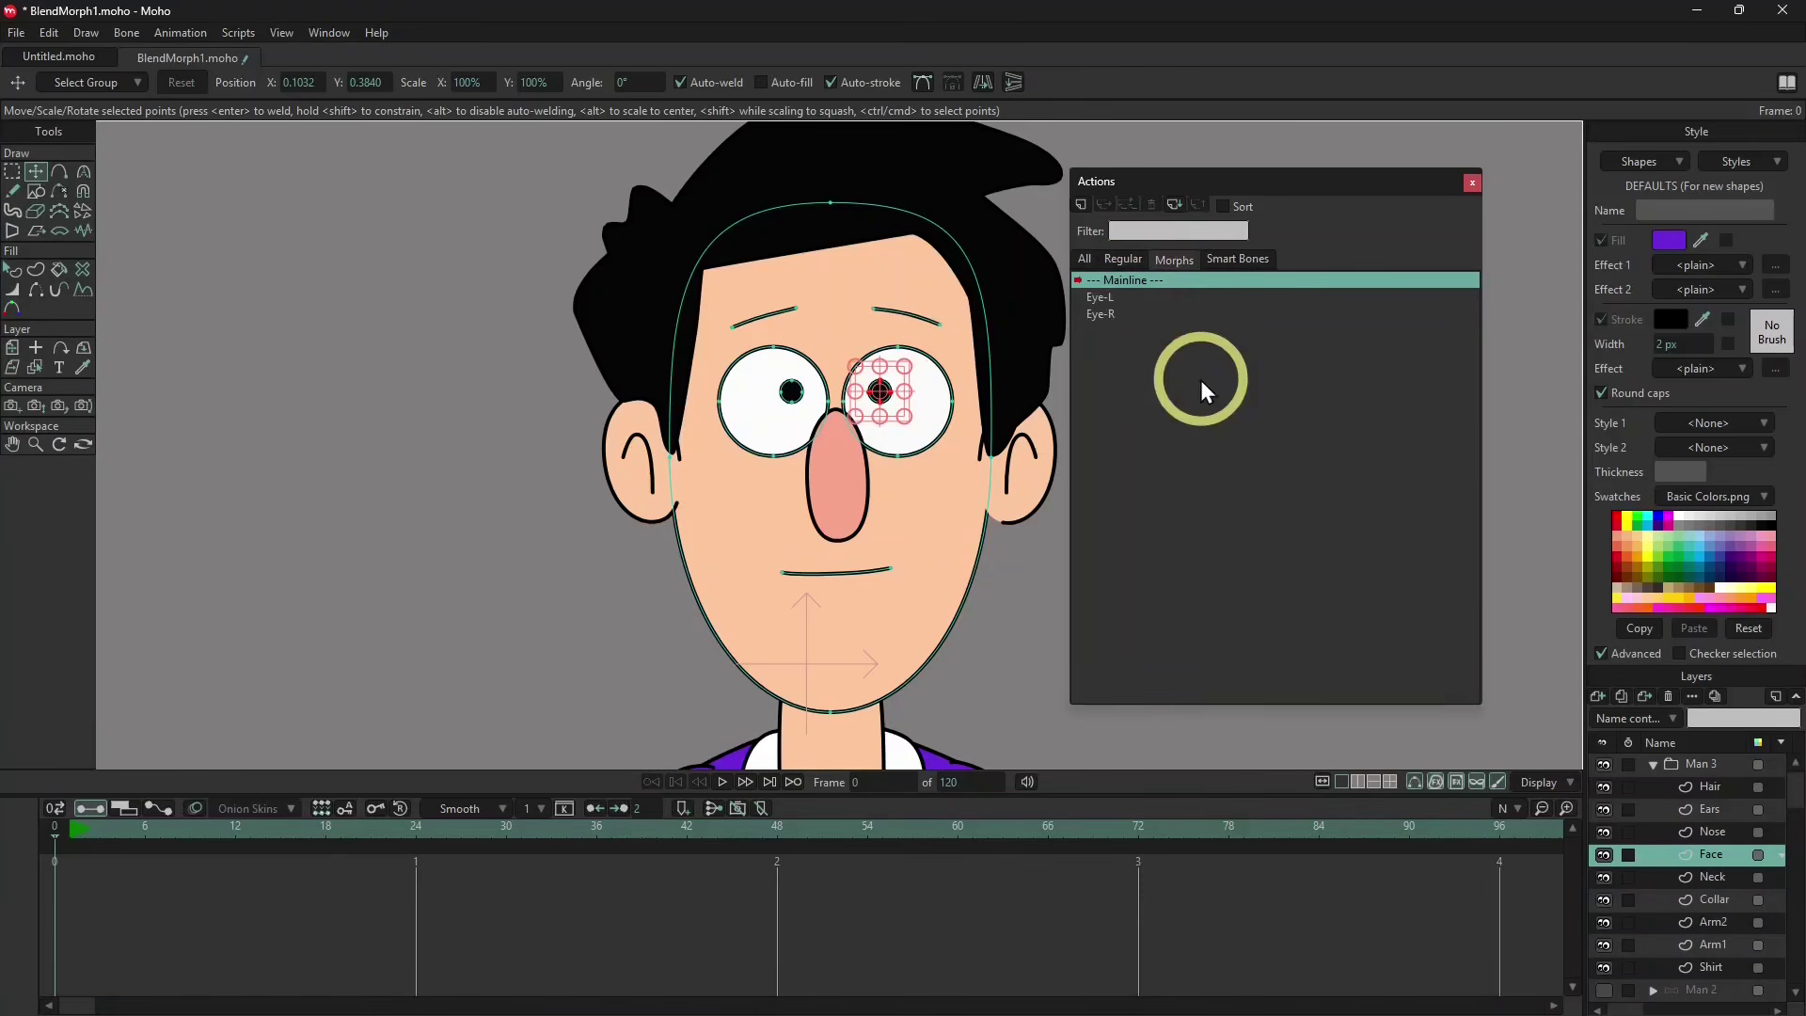
{"action": "left_click", "coordinate": [1123, 259]}
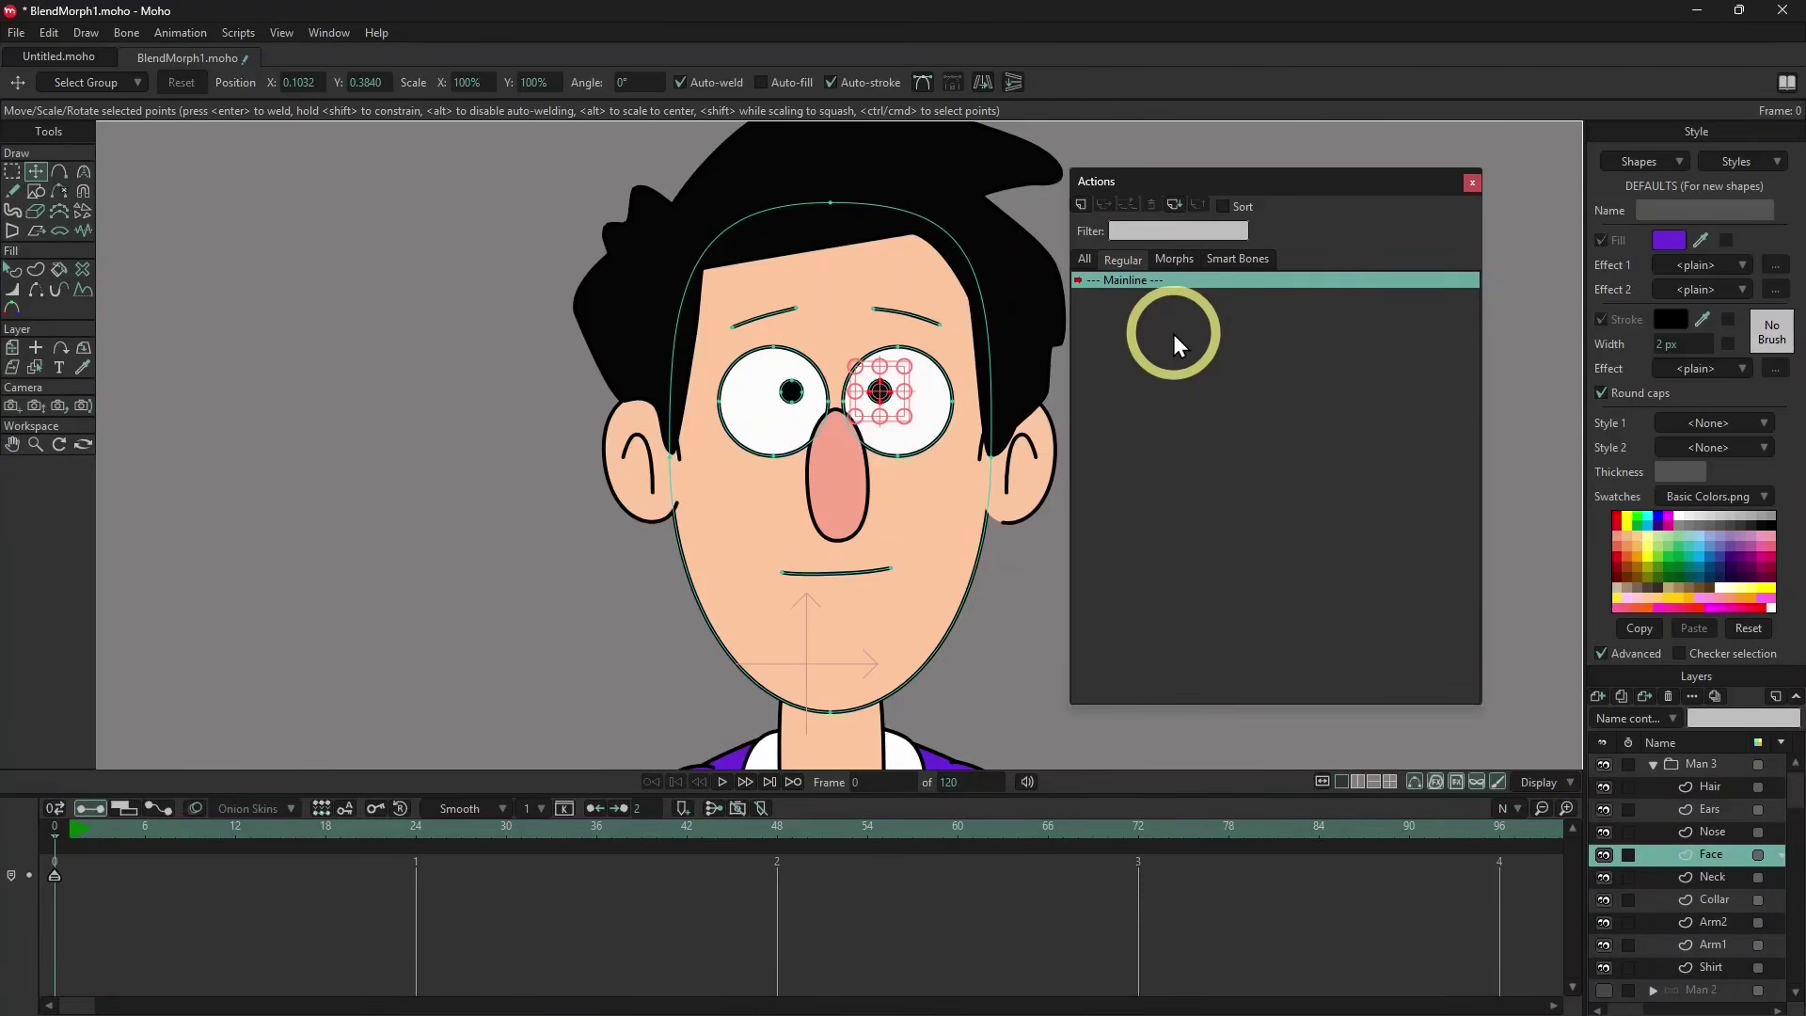
Create a new regular action named Mouth-Sad for the Face layer.
{"action": "left_click", "coordinate": [1082, 204]}
{"action": "left_click", "coordinate": [851, 522]}
{"action": "type", "text": "Mouth"}
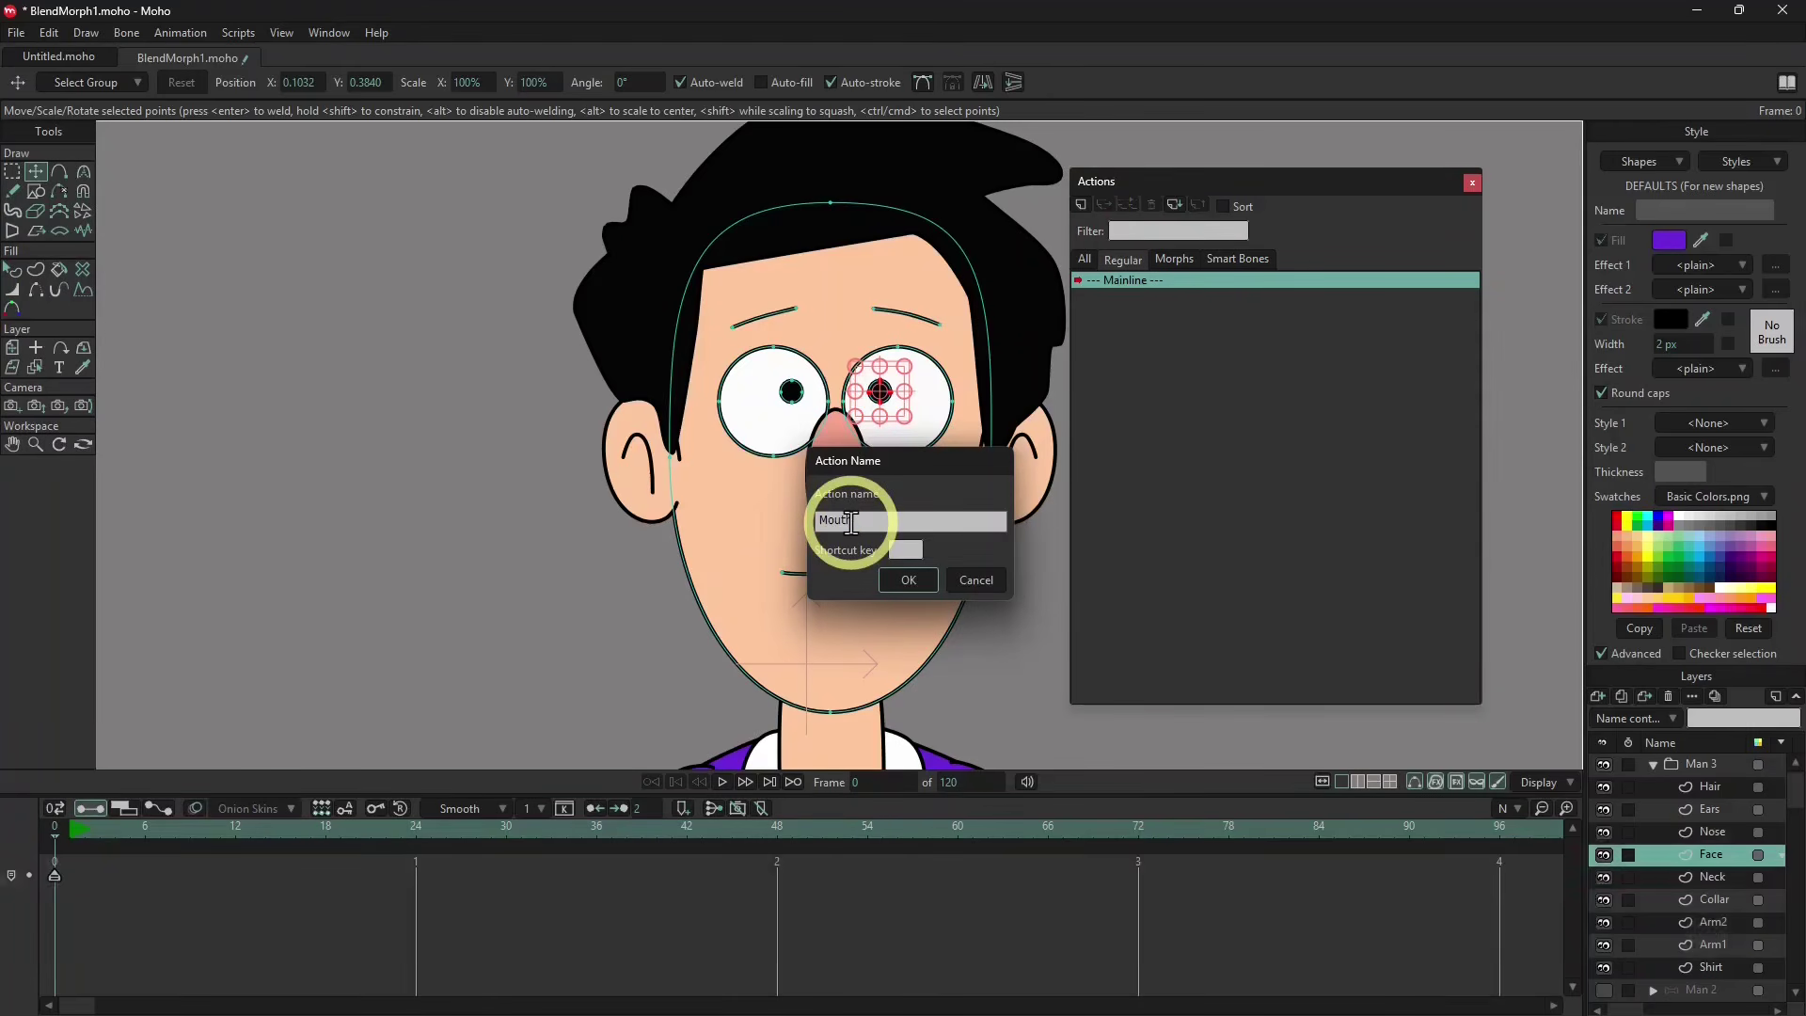
{"action": "type", "text": "-Sad"}
{"action": "left_click", "coordinate": [908, 580]}
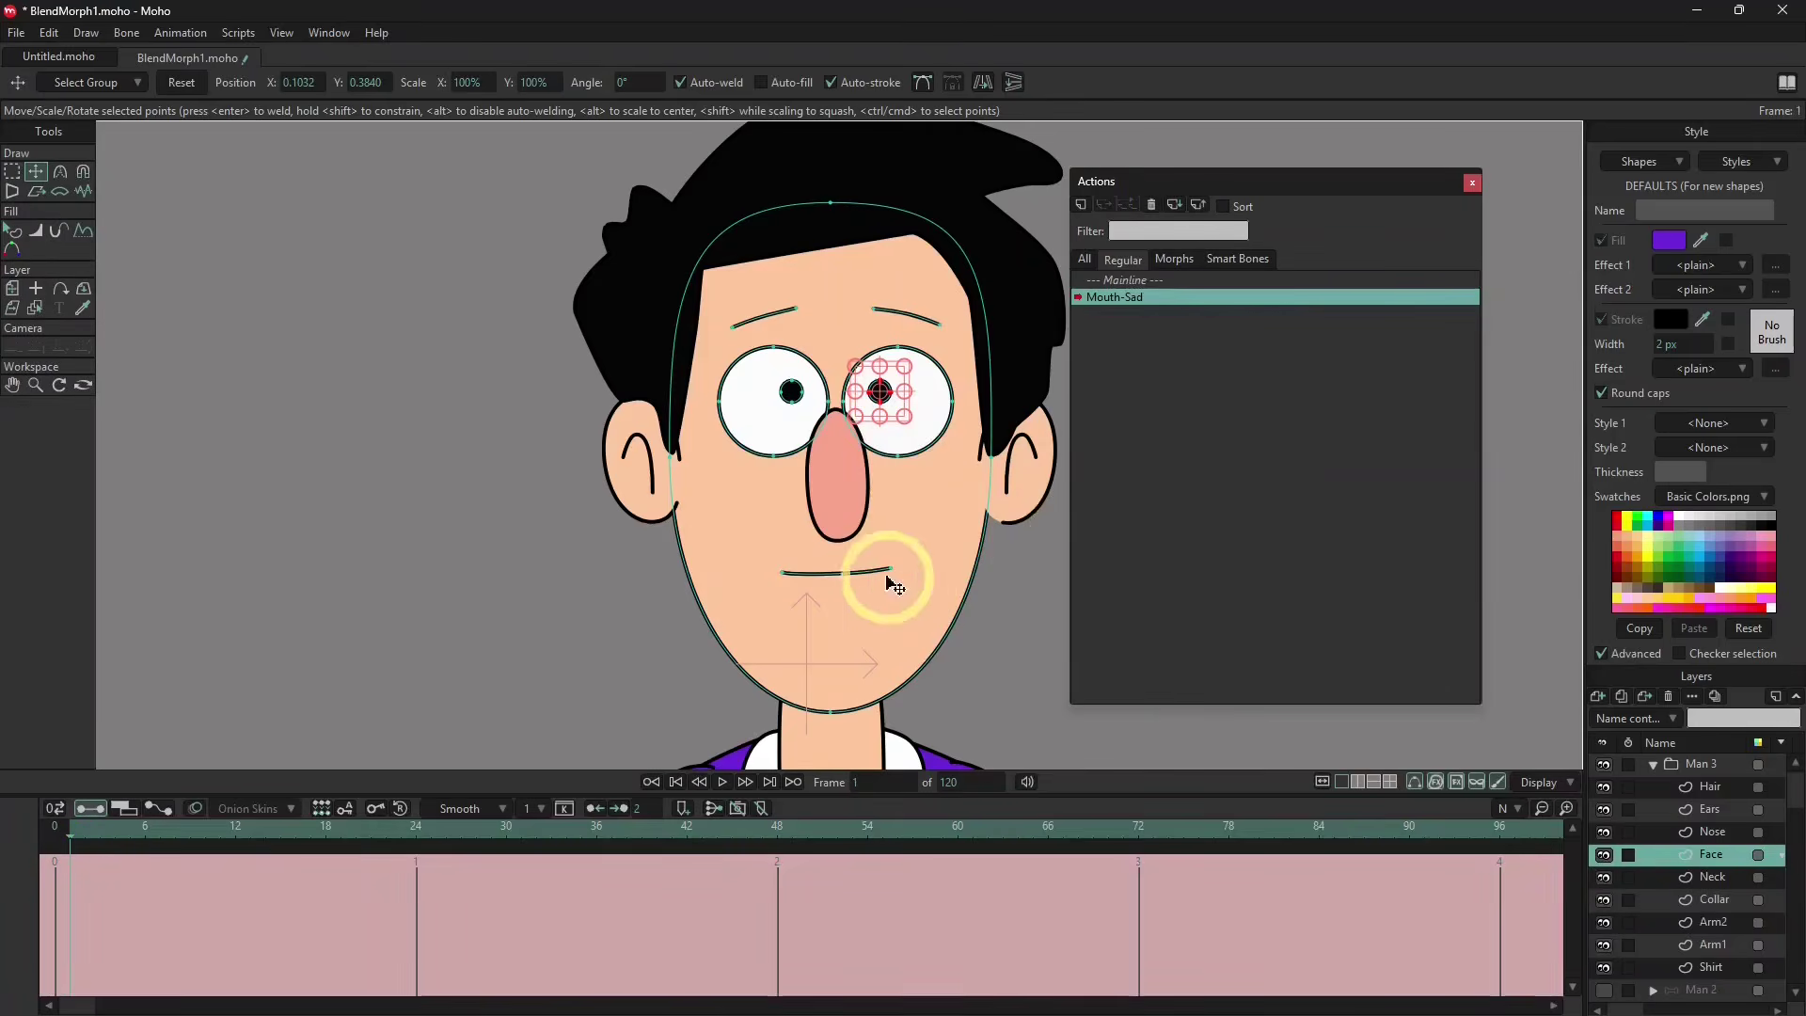
Bend the mouth line into a downturned frown at frame 1 of Mouth-Sad by lowering its end points and increasing their curvature.
{"action": "key", "text": "g"}
{"action": "left_click", "coordinate": [782, 572]}
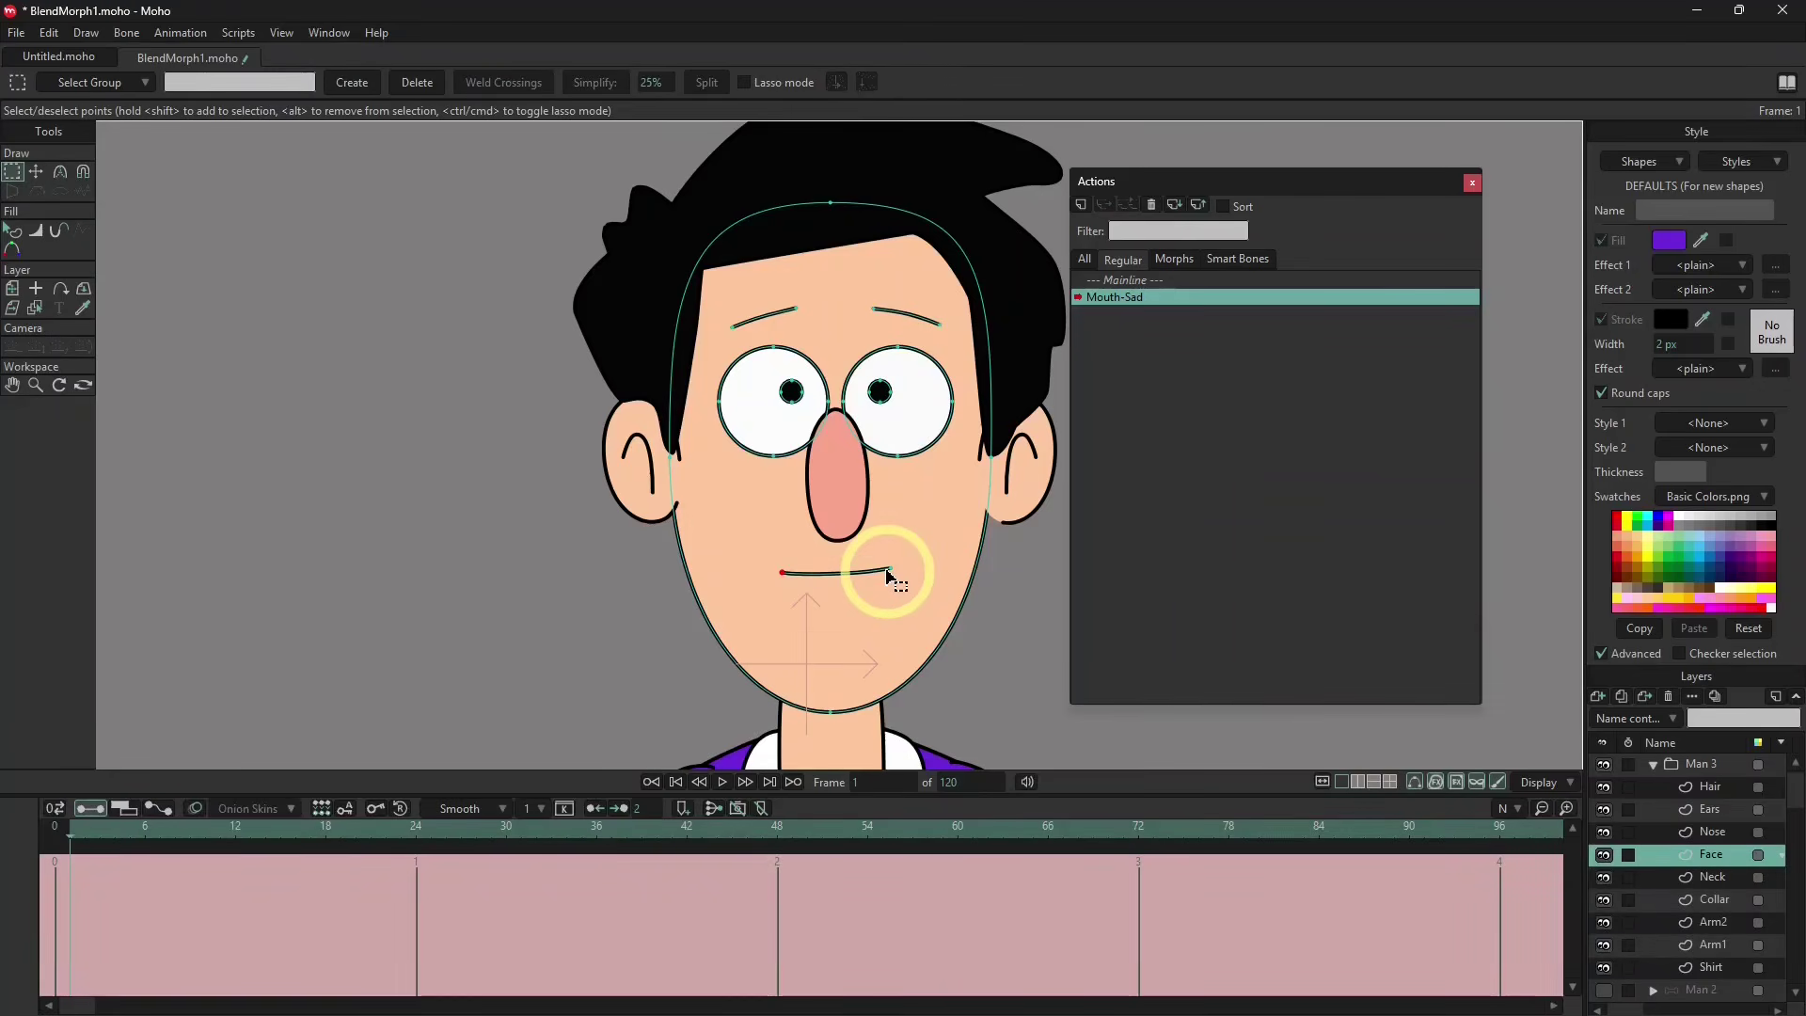
{"action": "key", "text": "c"}
{"action": "mouse_move", "coordinate": [855, 575]}
{"action": "left_mouse_down"}
{"action": "mouse_move", "coordinate": [866, 594]}
{"action": "mouse_move", "coordinate": [862, 544]}
{"action": "left_mouse_up"}
{"action": "left_click_drag", "start_coordinate": [820, 634], "coordinate": [856, 589]}
{"action": "key", "text": "t"}
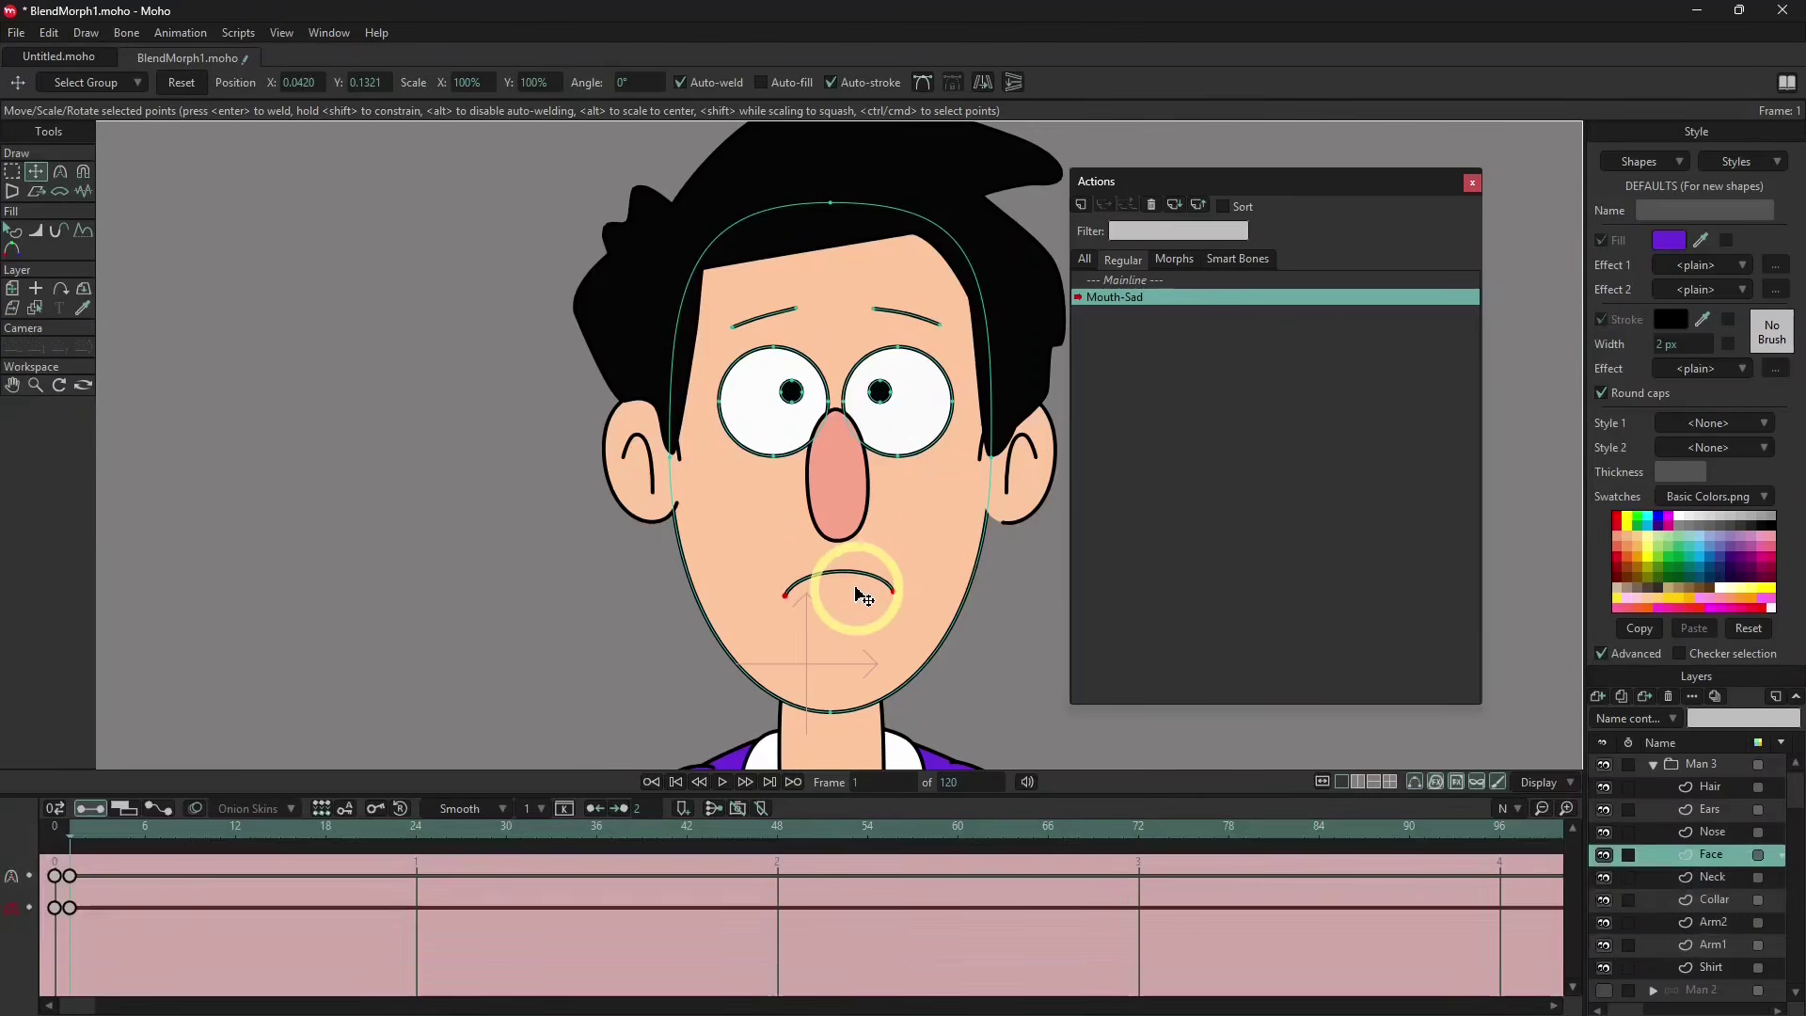
{"action": "key", "text": "c"}
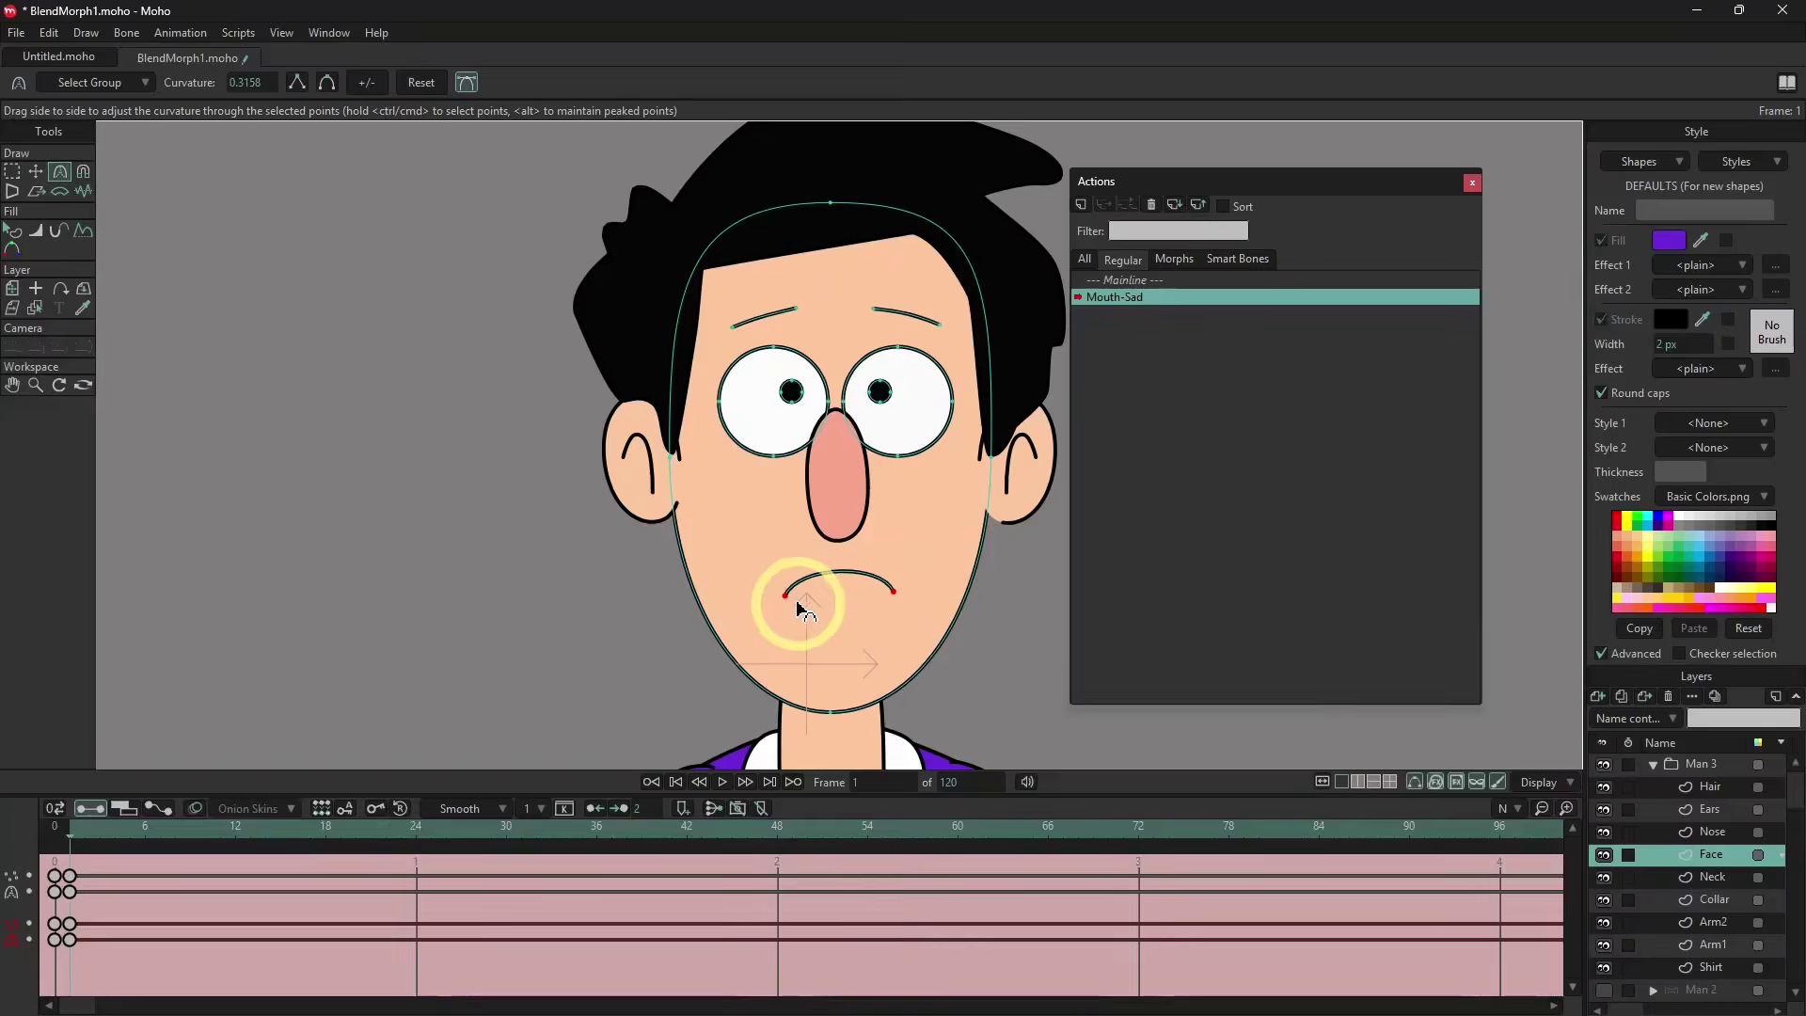
{"action": "key", "text": "Return"}
{"action": "left_click_drag", "start_coordinate": [798, 572], "coordinate": [866, 552]}
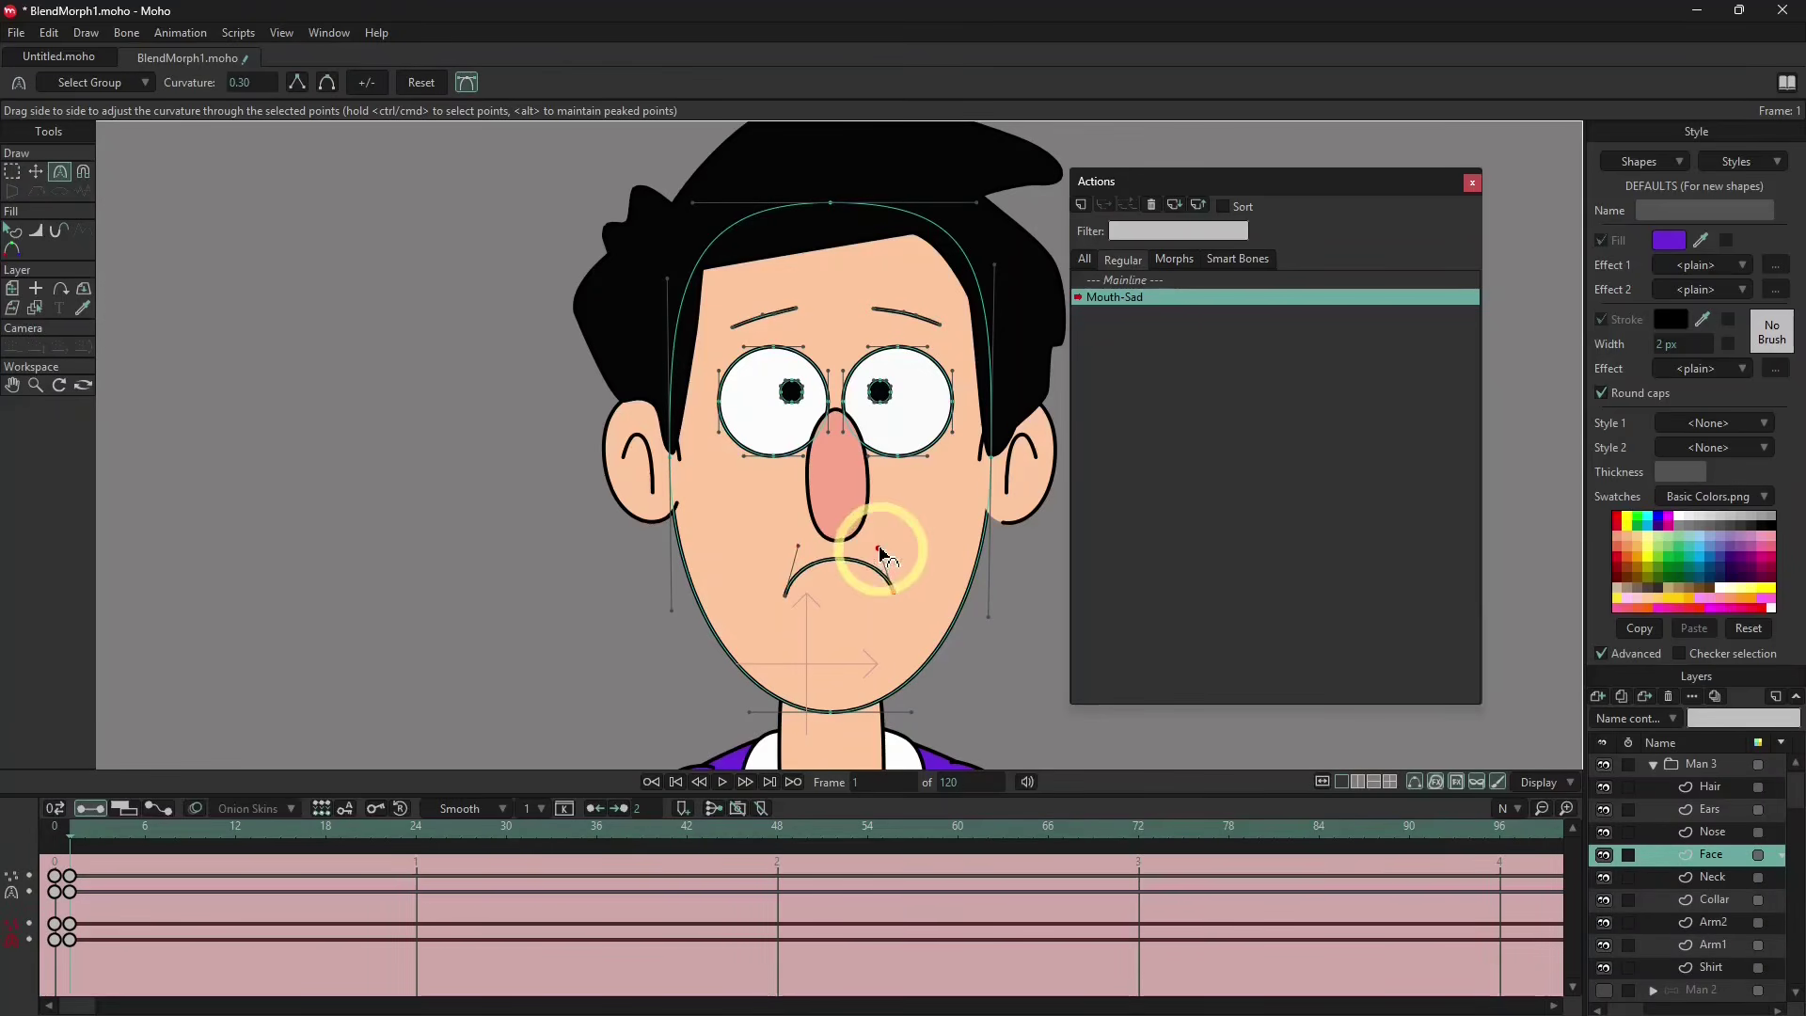
Return to the Mainline and create a new regular action named Mouth-Happy.
{"action": "left_click", "coordinate": [1125, 281]}
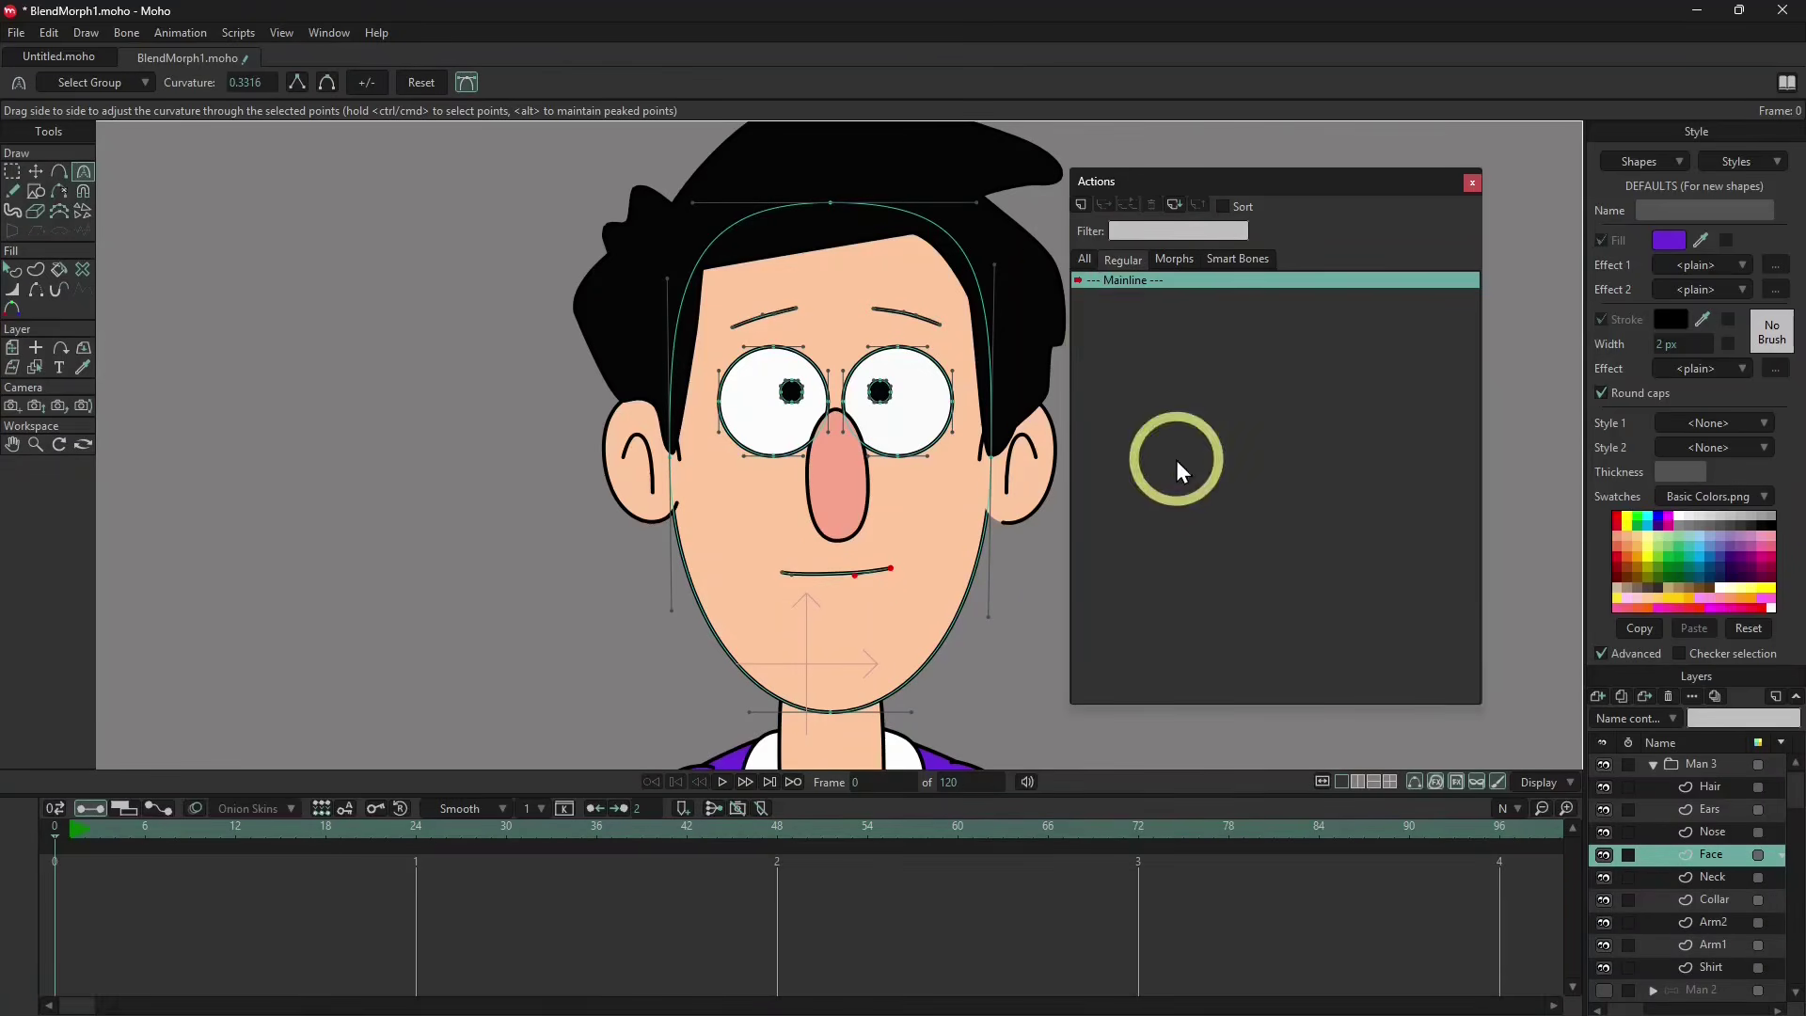
{"action": "left_click", "coordinate": [1081, 205]}
{"action": "type", "text": "Mo"}
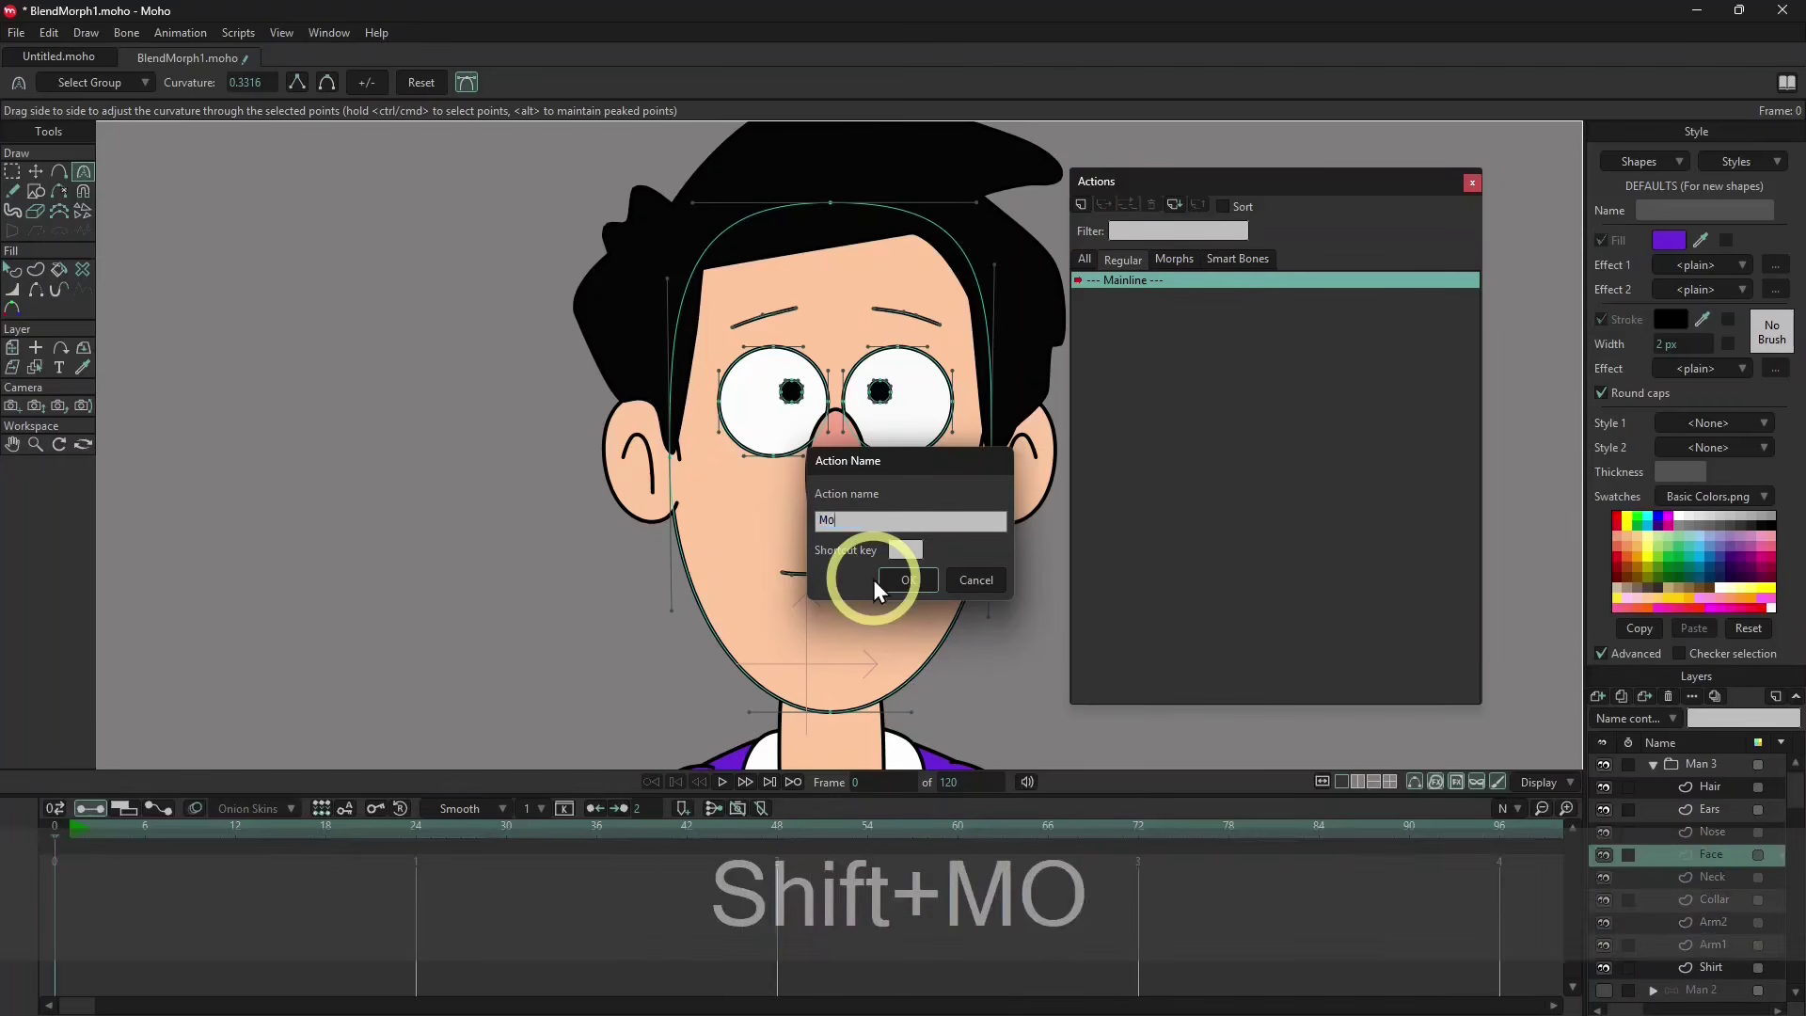
{"action": "type", "text": "uth-Happy"}
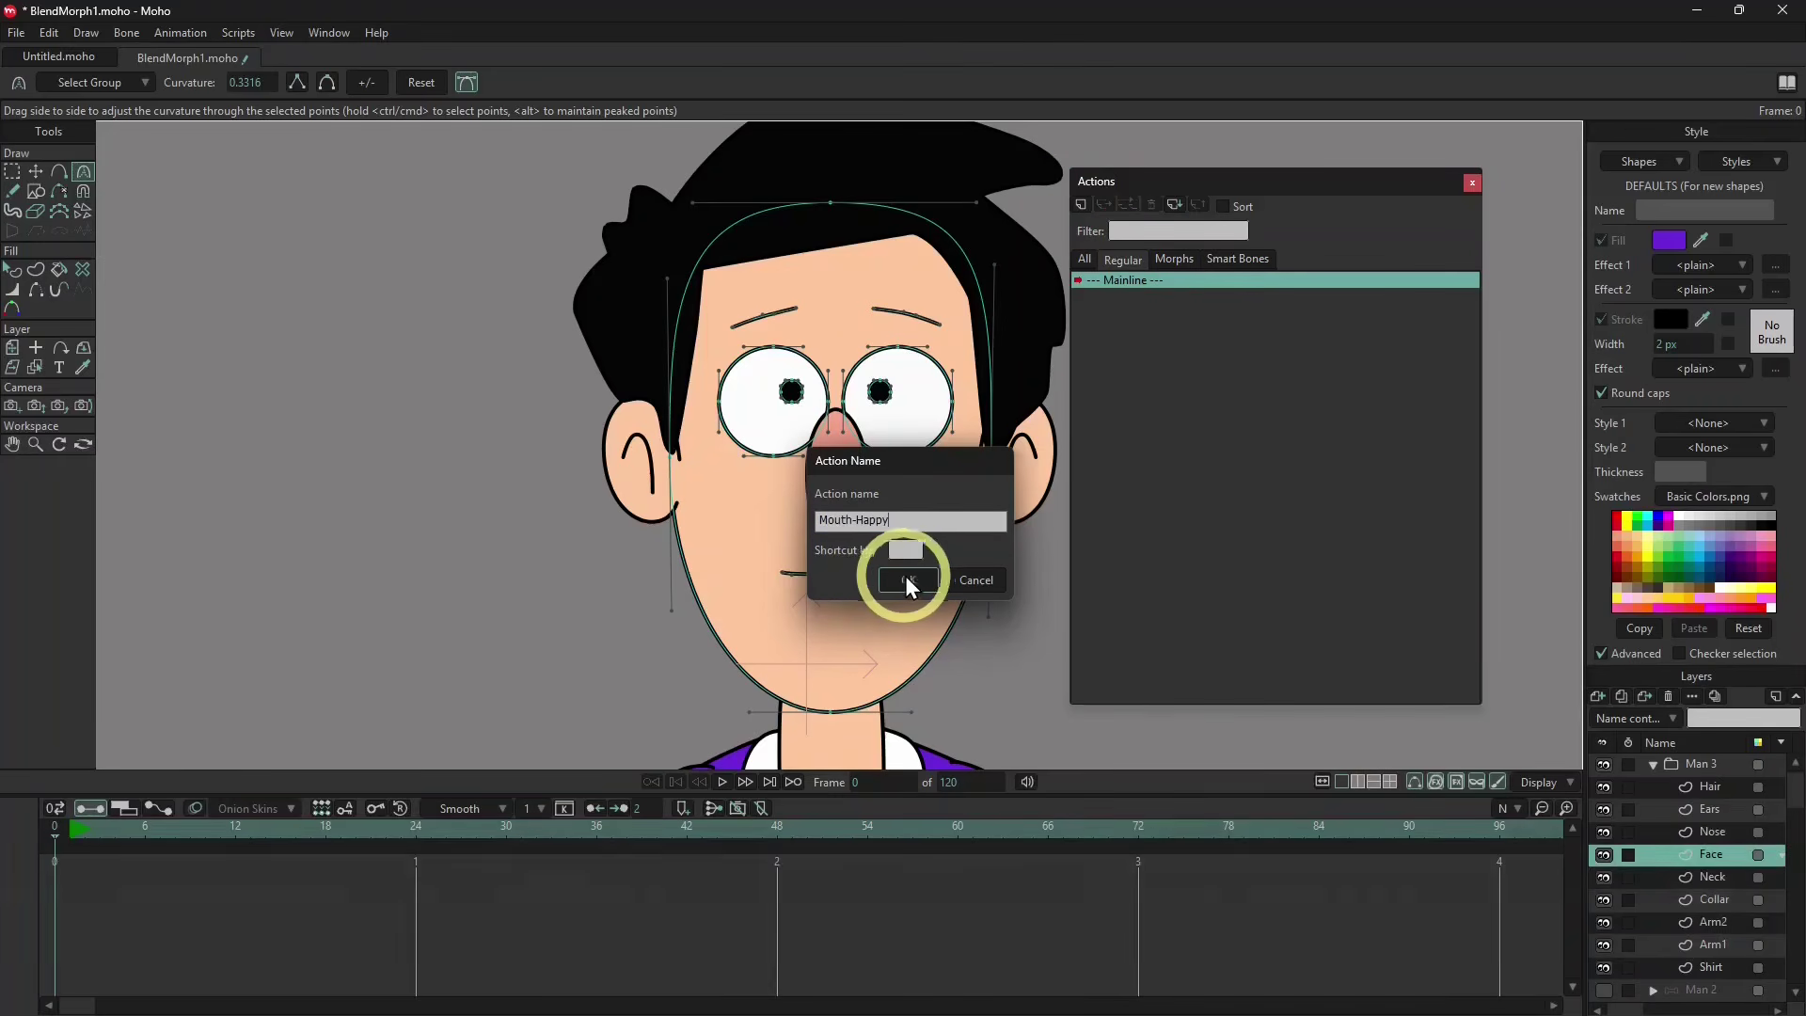
{"action": "left_click", "coordinate": [907, 579]}
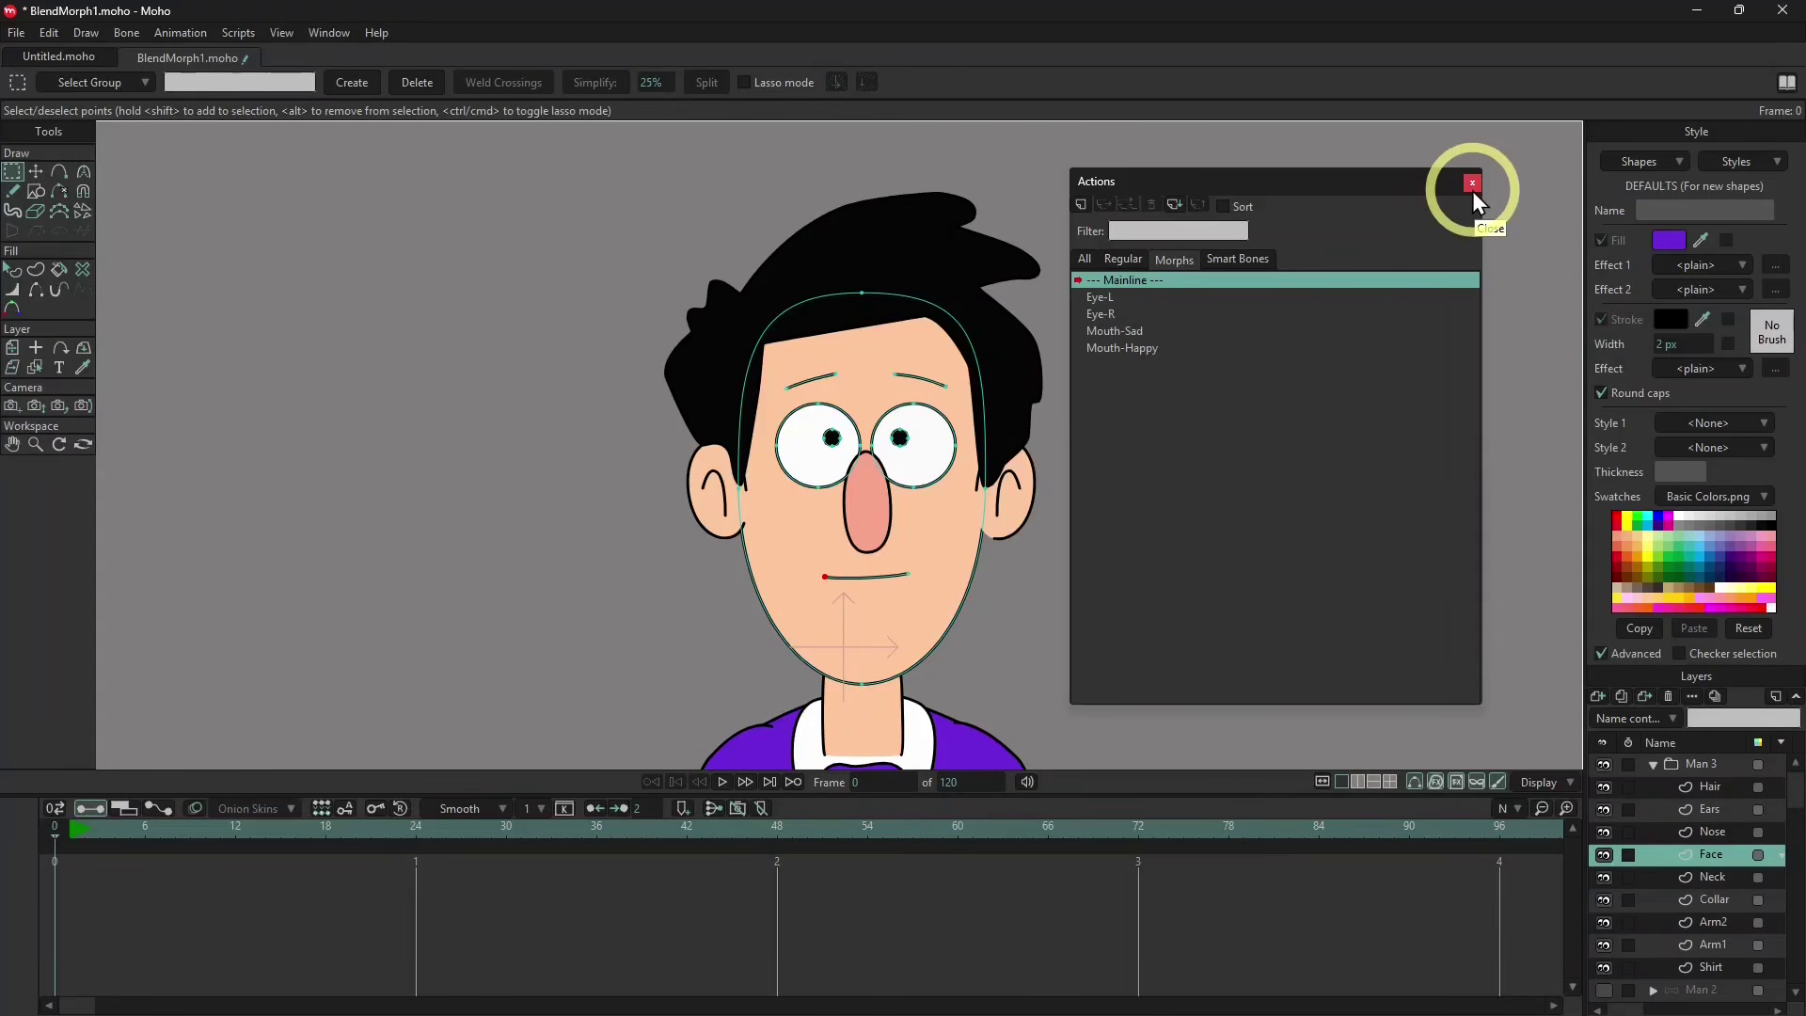
Close the Actions window and open the Blend Morphs window, placing it beside the character's face.
{"action": "left_click", "coordinate": [1472, 188]}
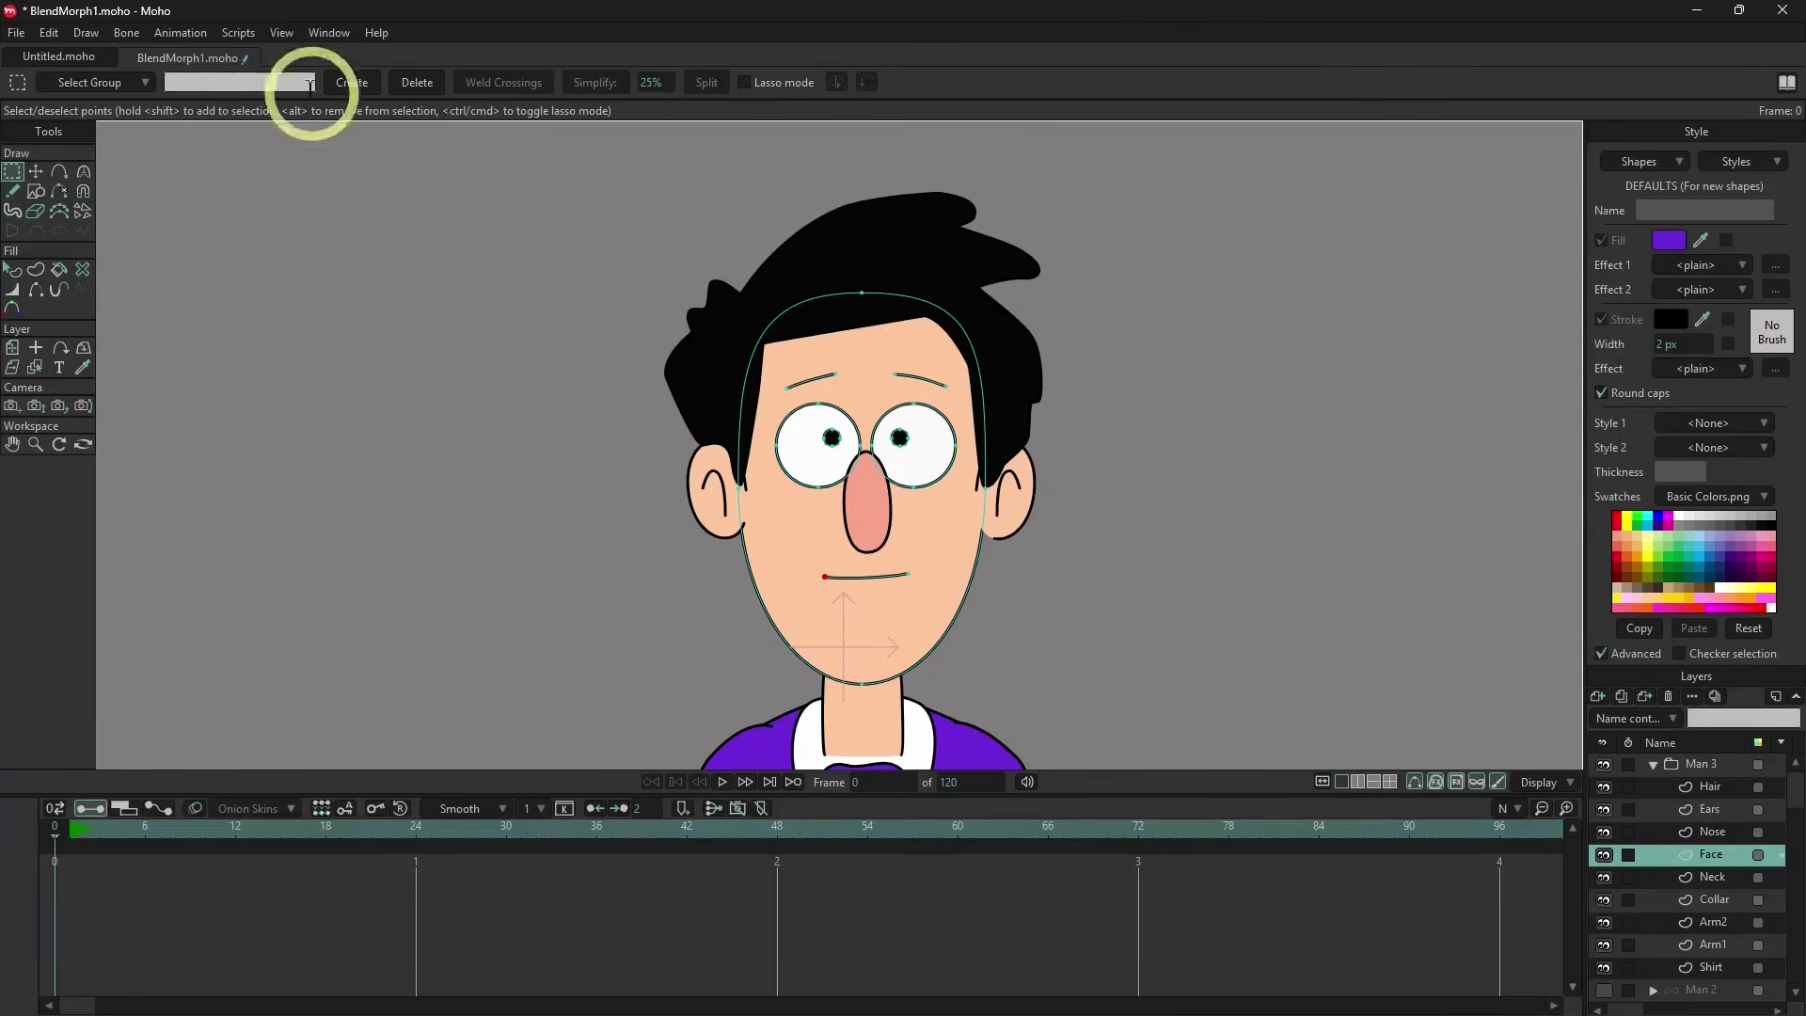
{"action": "left_click", "coordinate": [329, 32]}
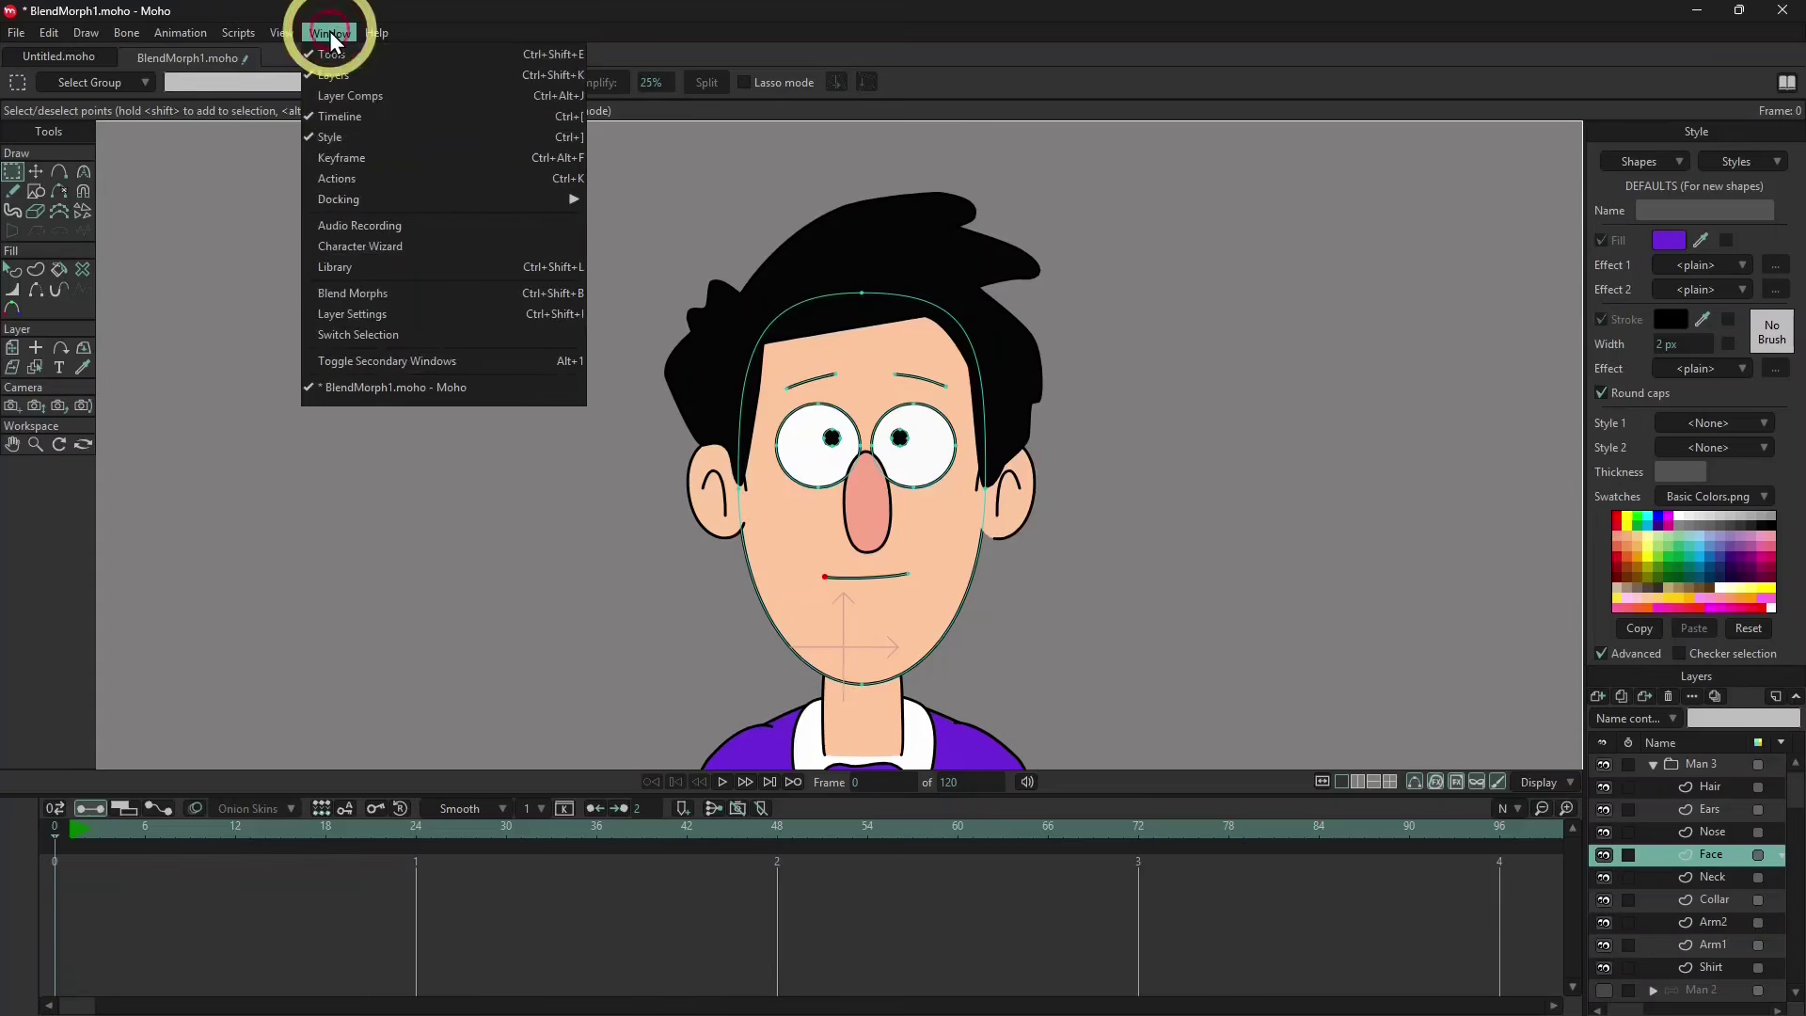
{"action": "left_click", "coordinate": [396, 292]}
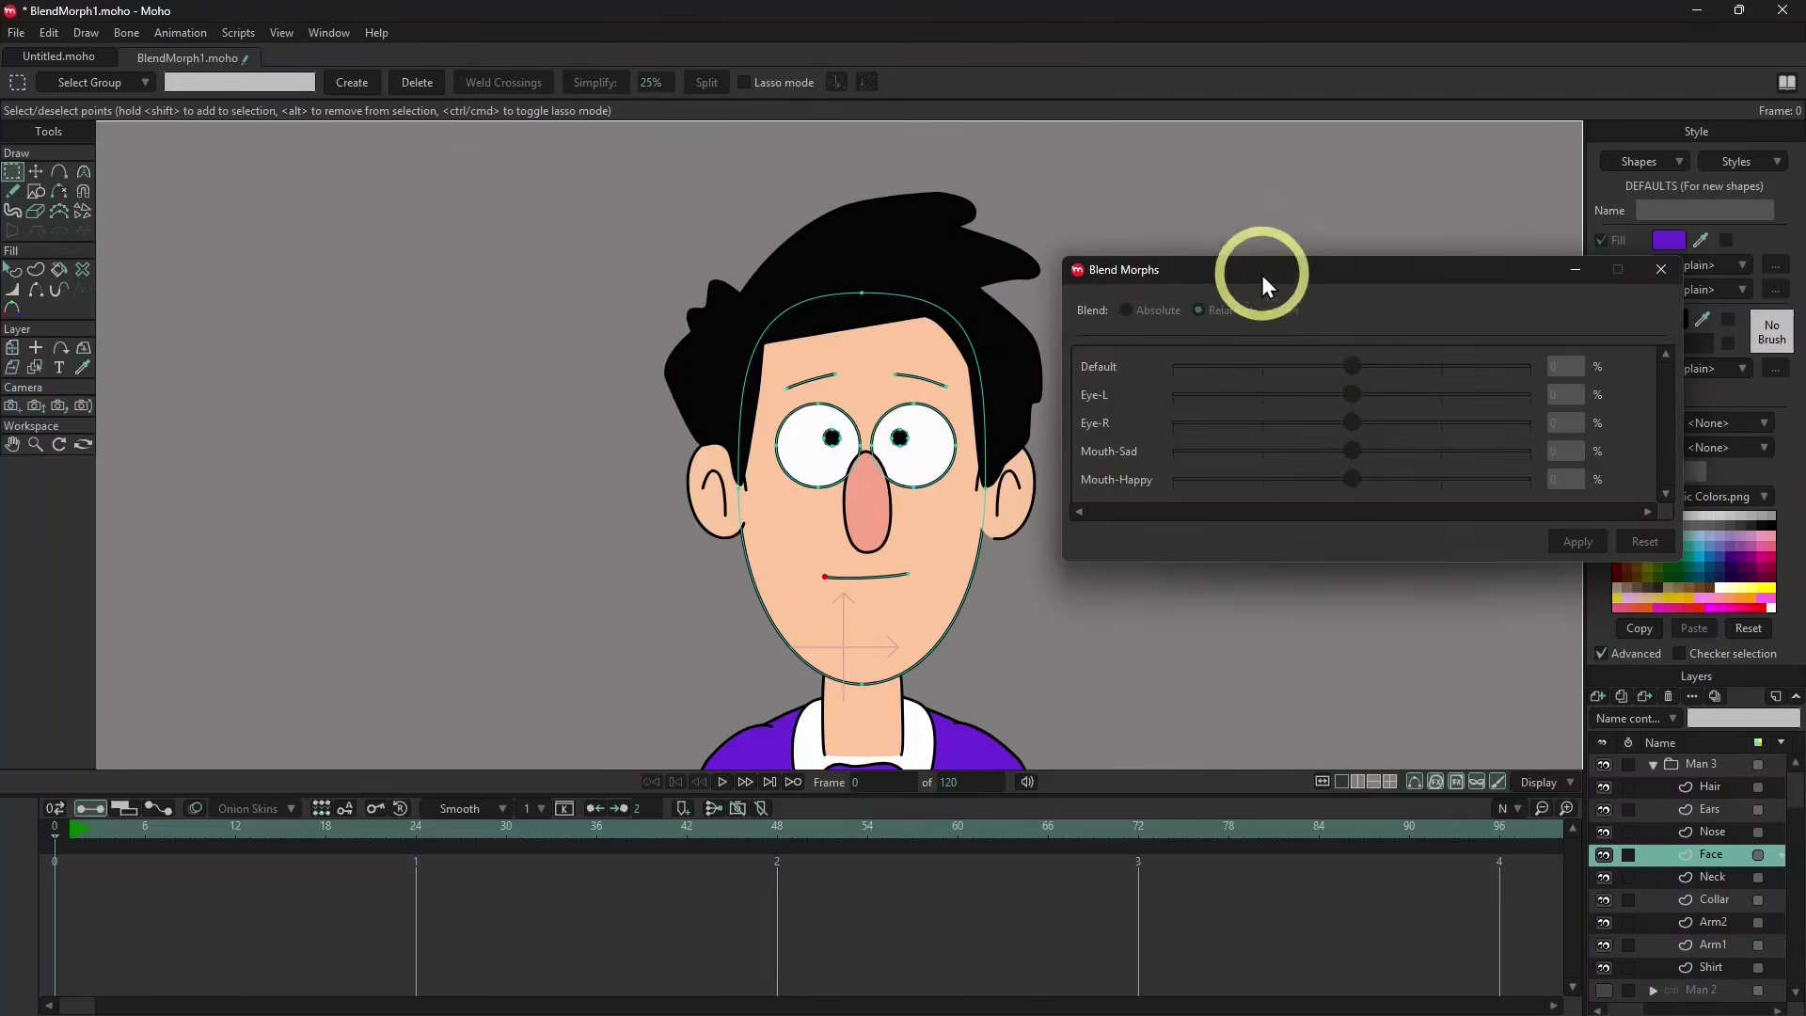
{"action": "left_click_drag", "start_coordinate": [1261, 277], "coordinate": [1261, 322]}
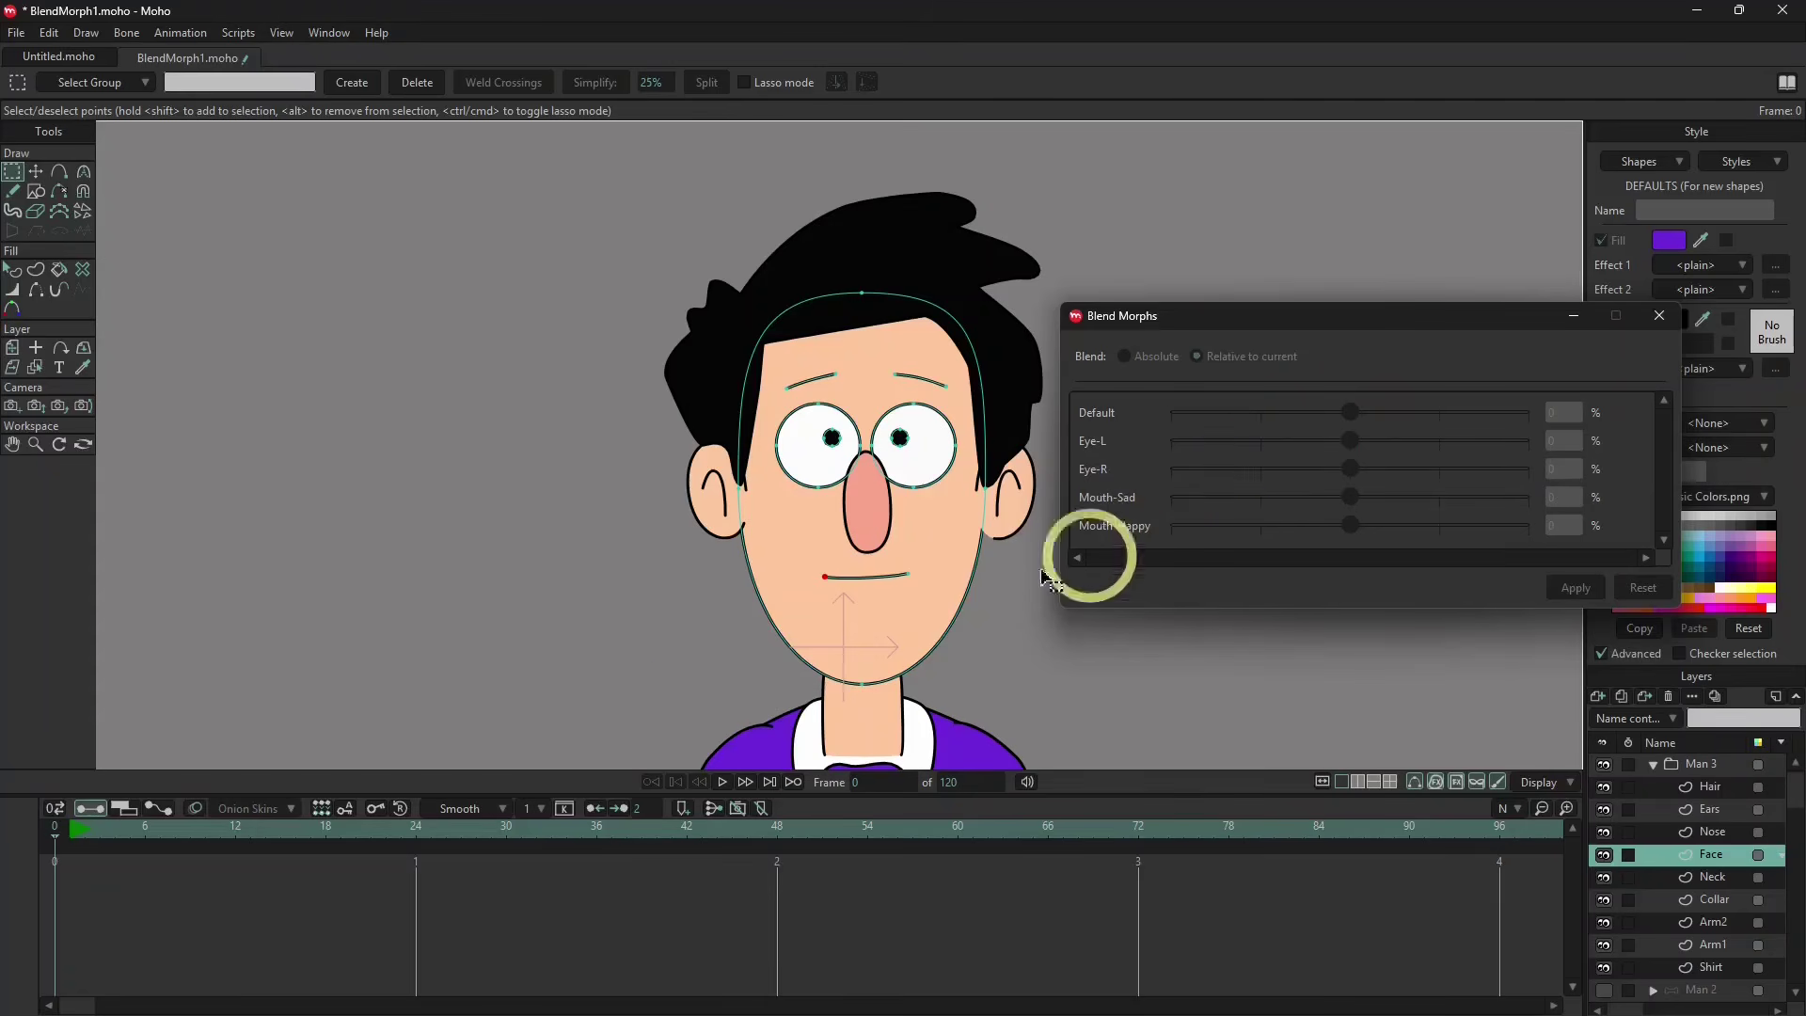
Go to frame 1 of the Mainline and set the morph blending mode to Absolute.
{"action": "left_click", "coordinate": [72, 837]}
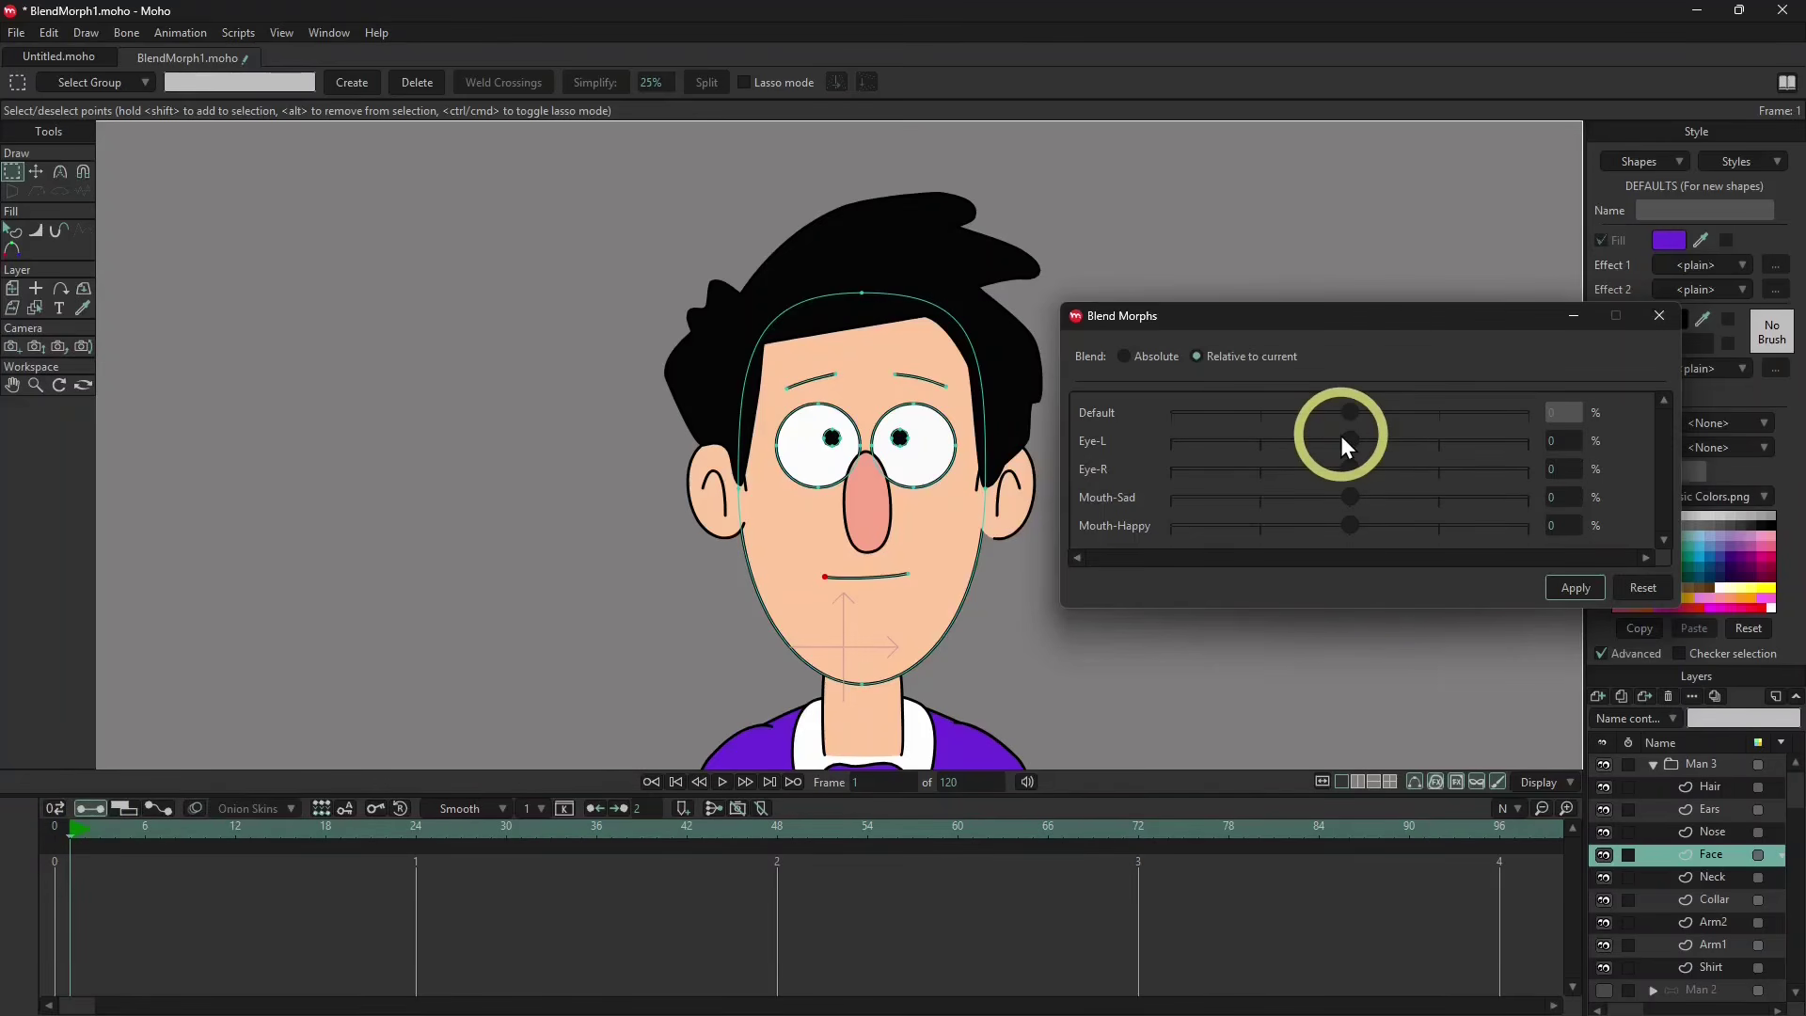
{"action": "left_click_drag", "start_coordinate": [1288, 314], "coordinate": [1286, 269]}
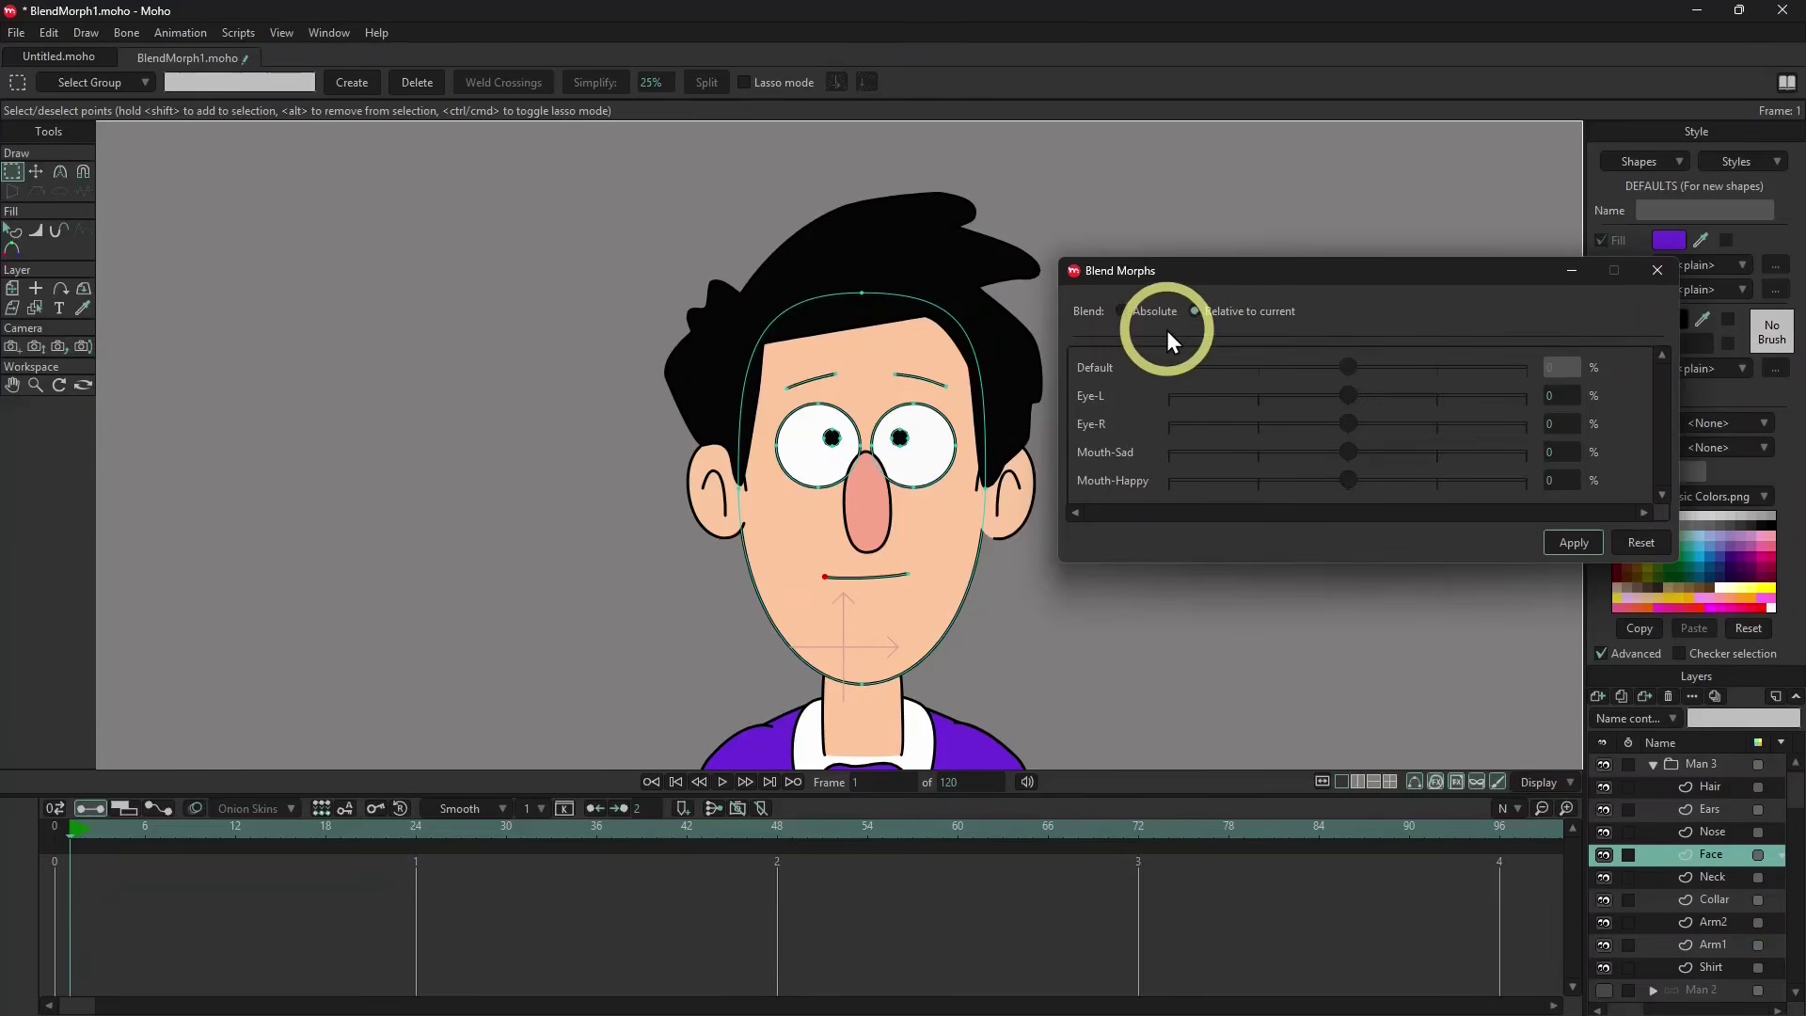
{"action": "left_click", "coordinate": [1122, 312]}
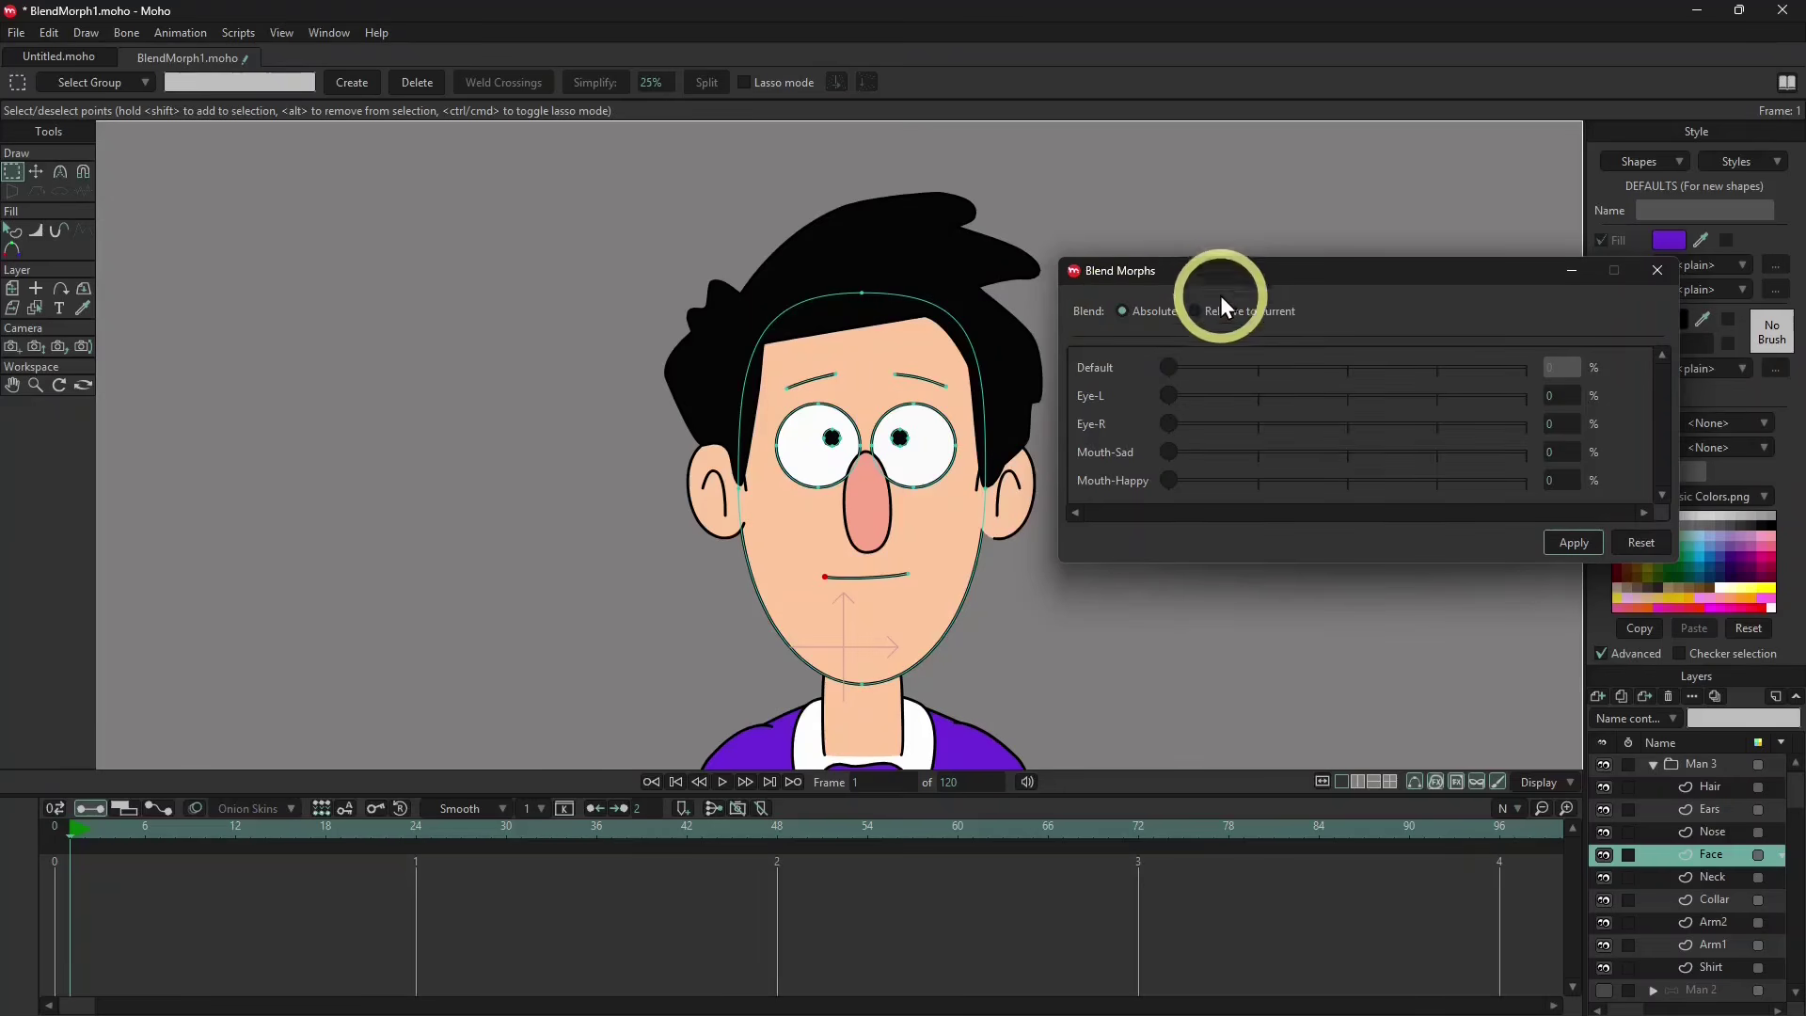
{"action": "left_click_drag", "start_coordinate": [1215, 278], "coordinate": [1211, 256]}
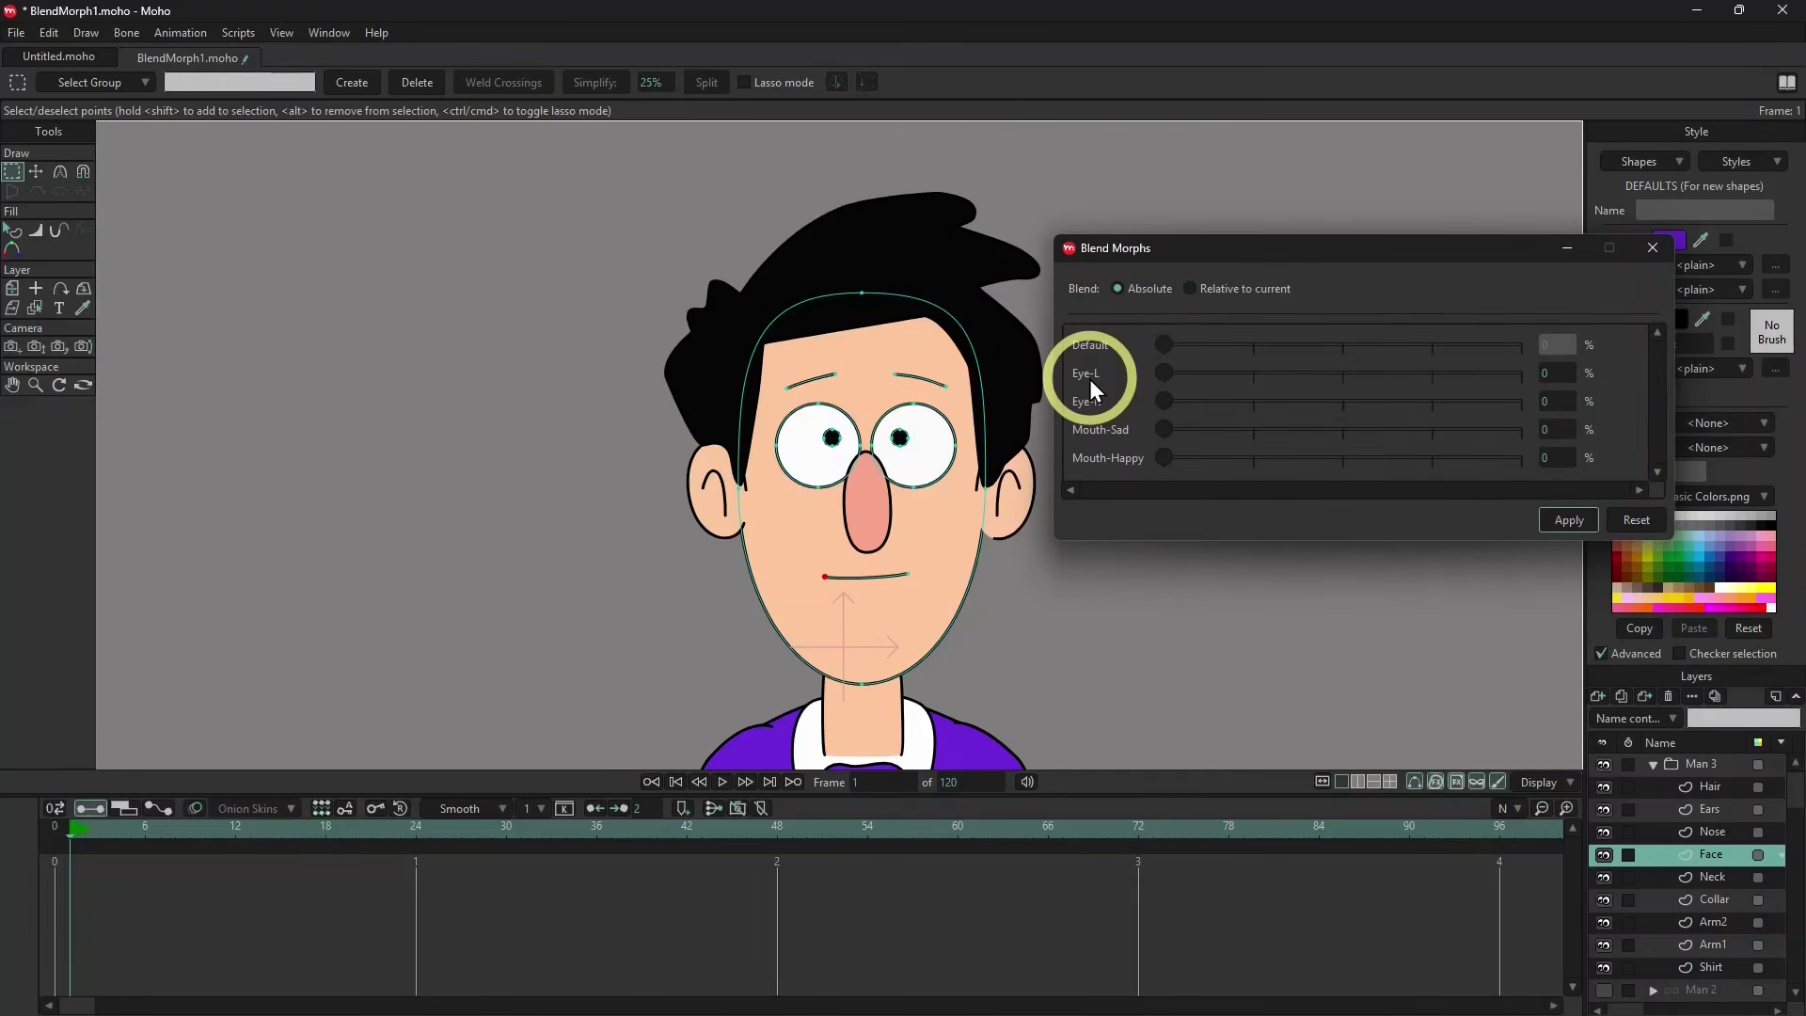
{"action": "left_click_drag", "start_coordinate": [1165, 370], "coordinate": [1165, 458]}
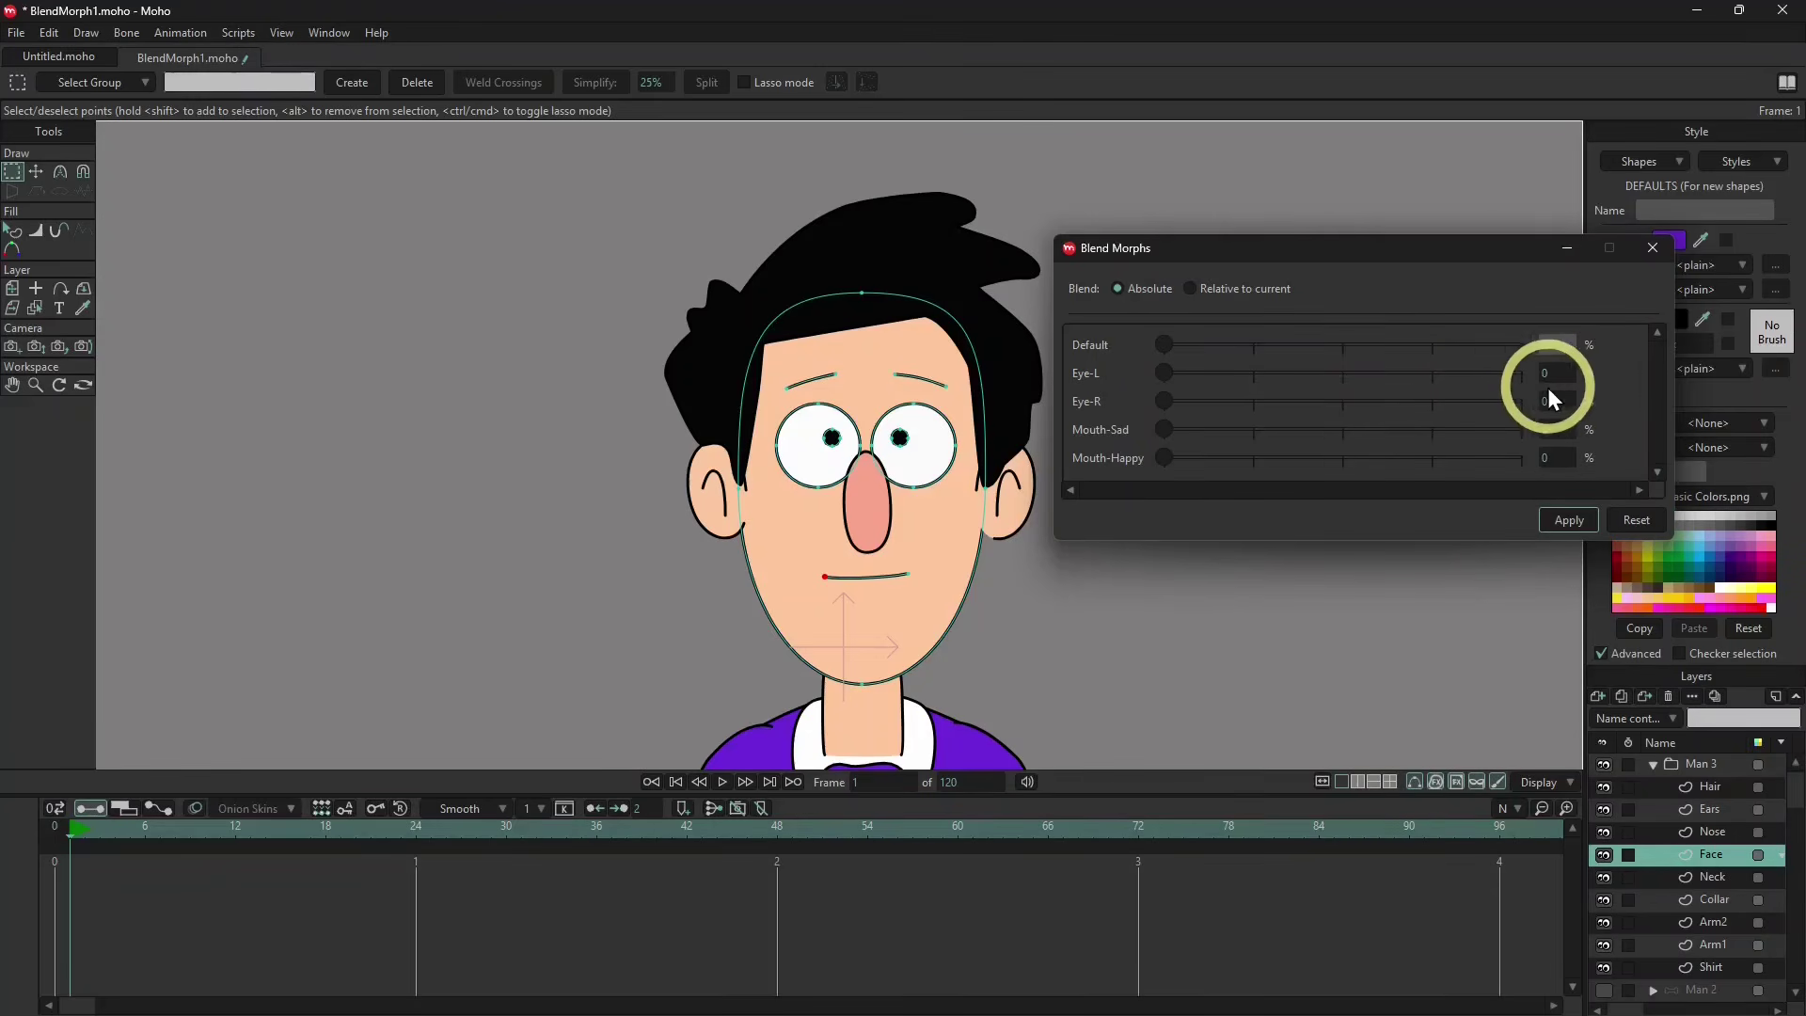
Try the Eye-L morph at up to 130% in Relative to current mode, and reset all morph sliders.
{"action": "left_click", "coordinate": [1190, 288]}
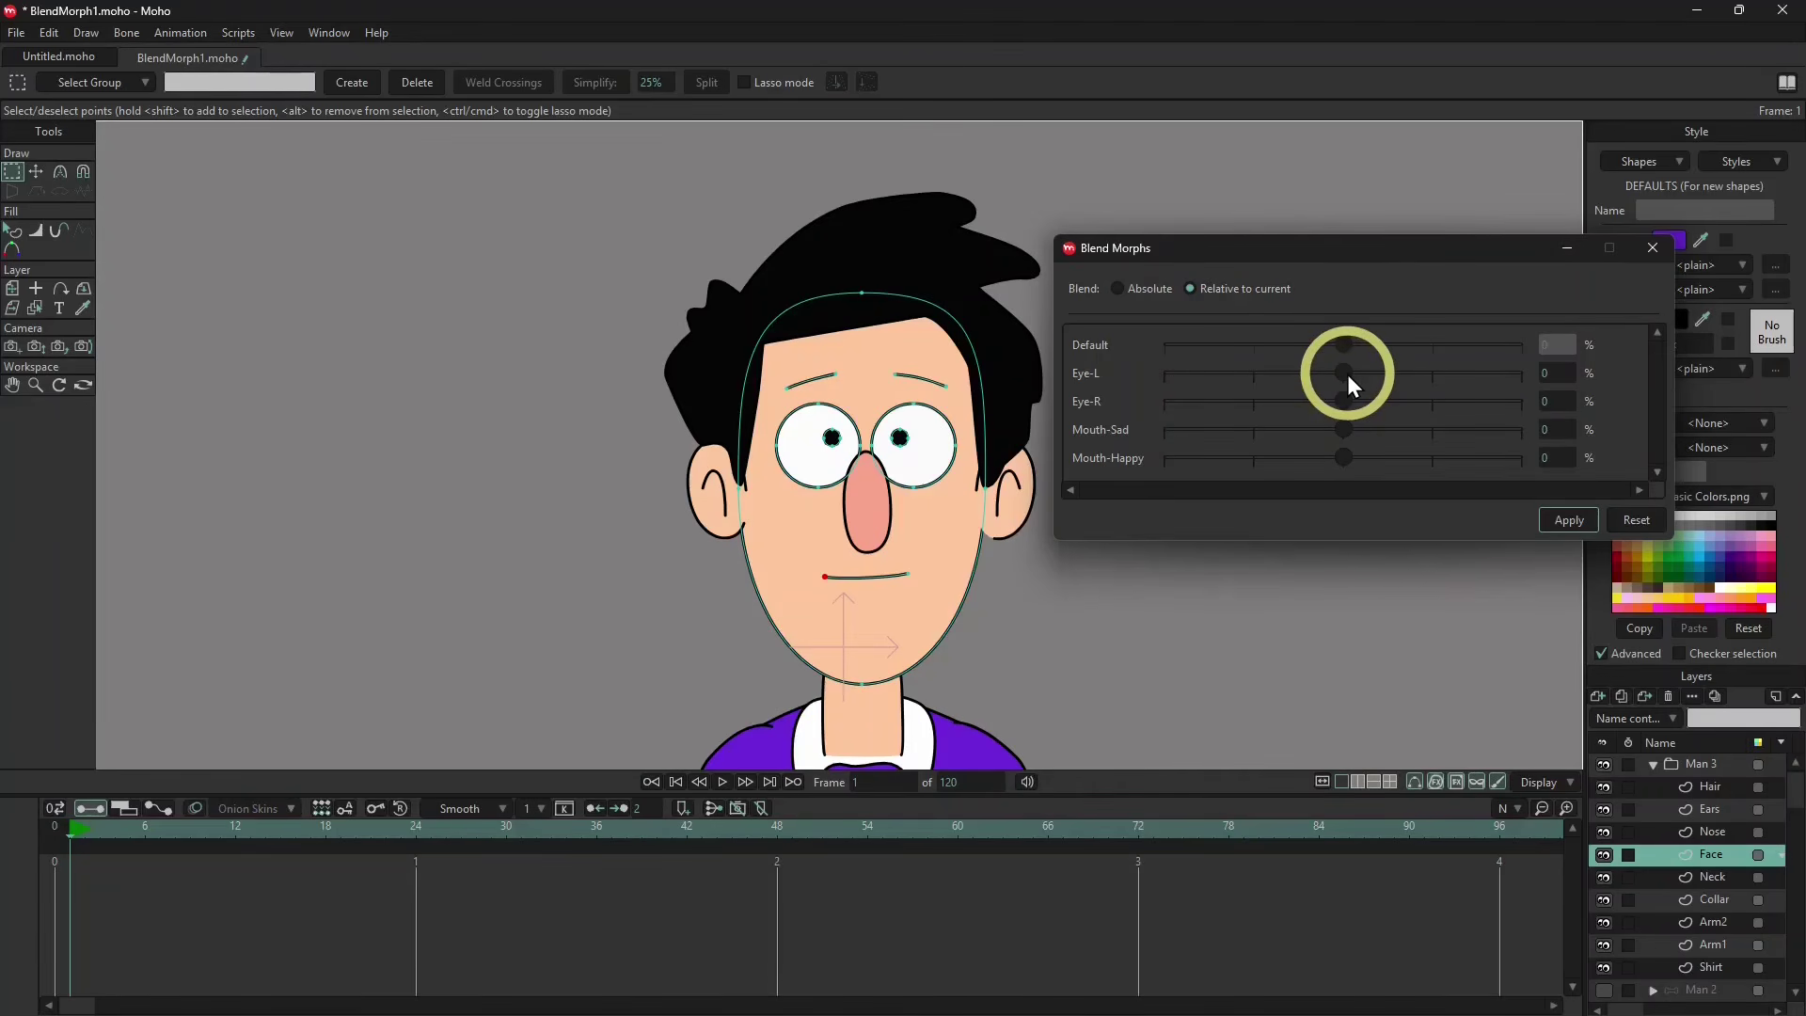
{"action": "left_click_drag", "start_coordinate": [1347, 374], "coordinate": [1430, 387]}
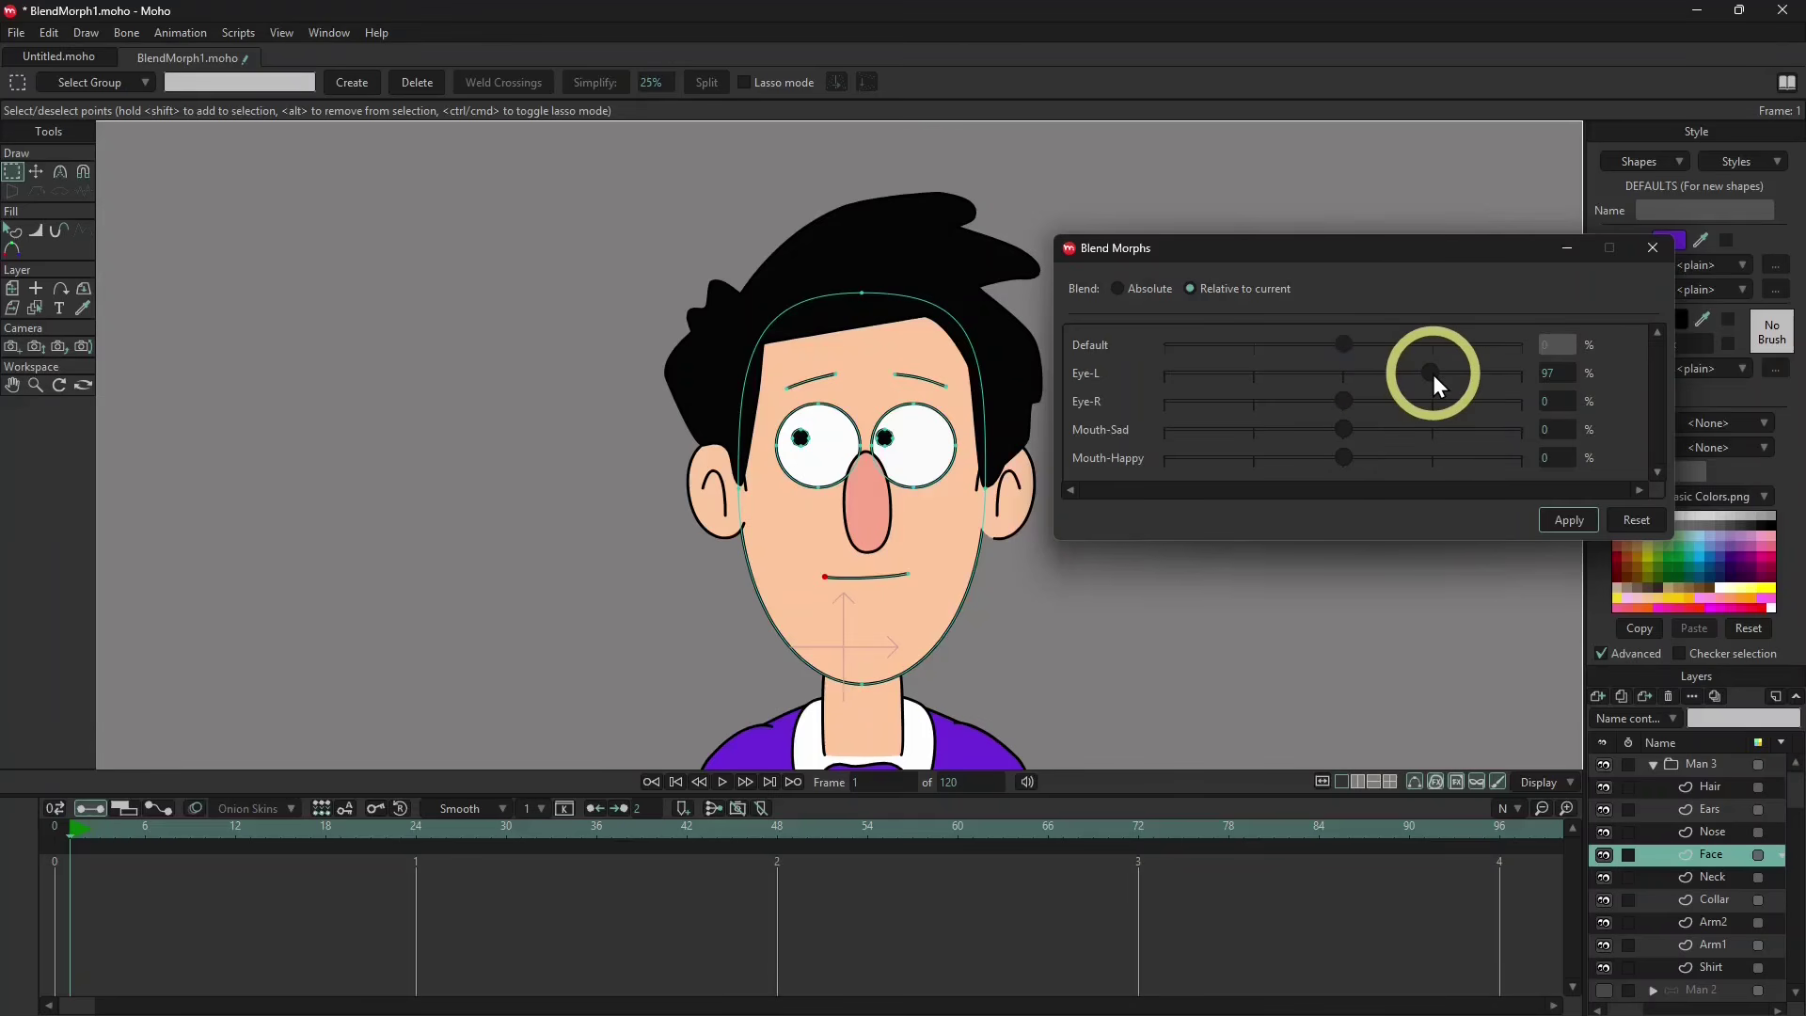
{"action": "left_click_drag", "start_coordinate": [1433, 376], "coordinate": [1435, 374]}
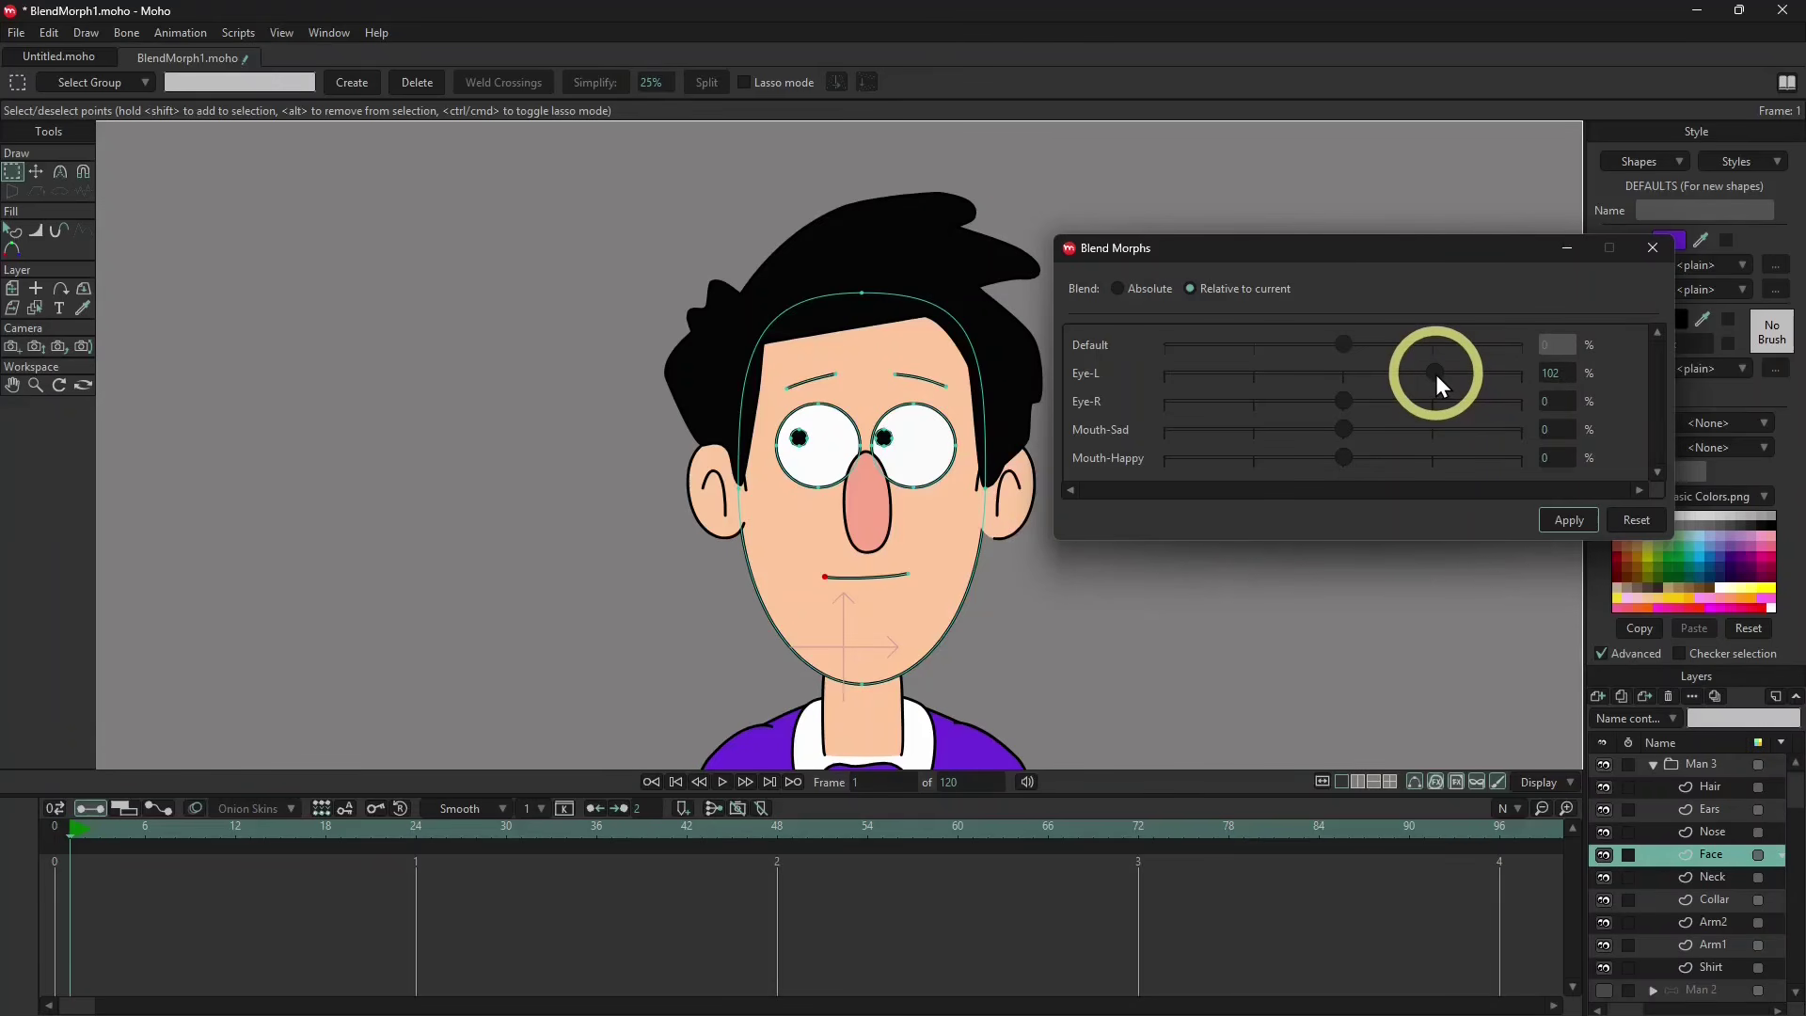
{"action": "left_click_drag", "start_coordinate": [1435, 375], "coordinate": [1459, 378]}
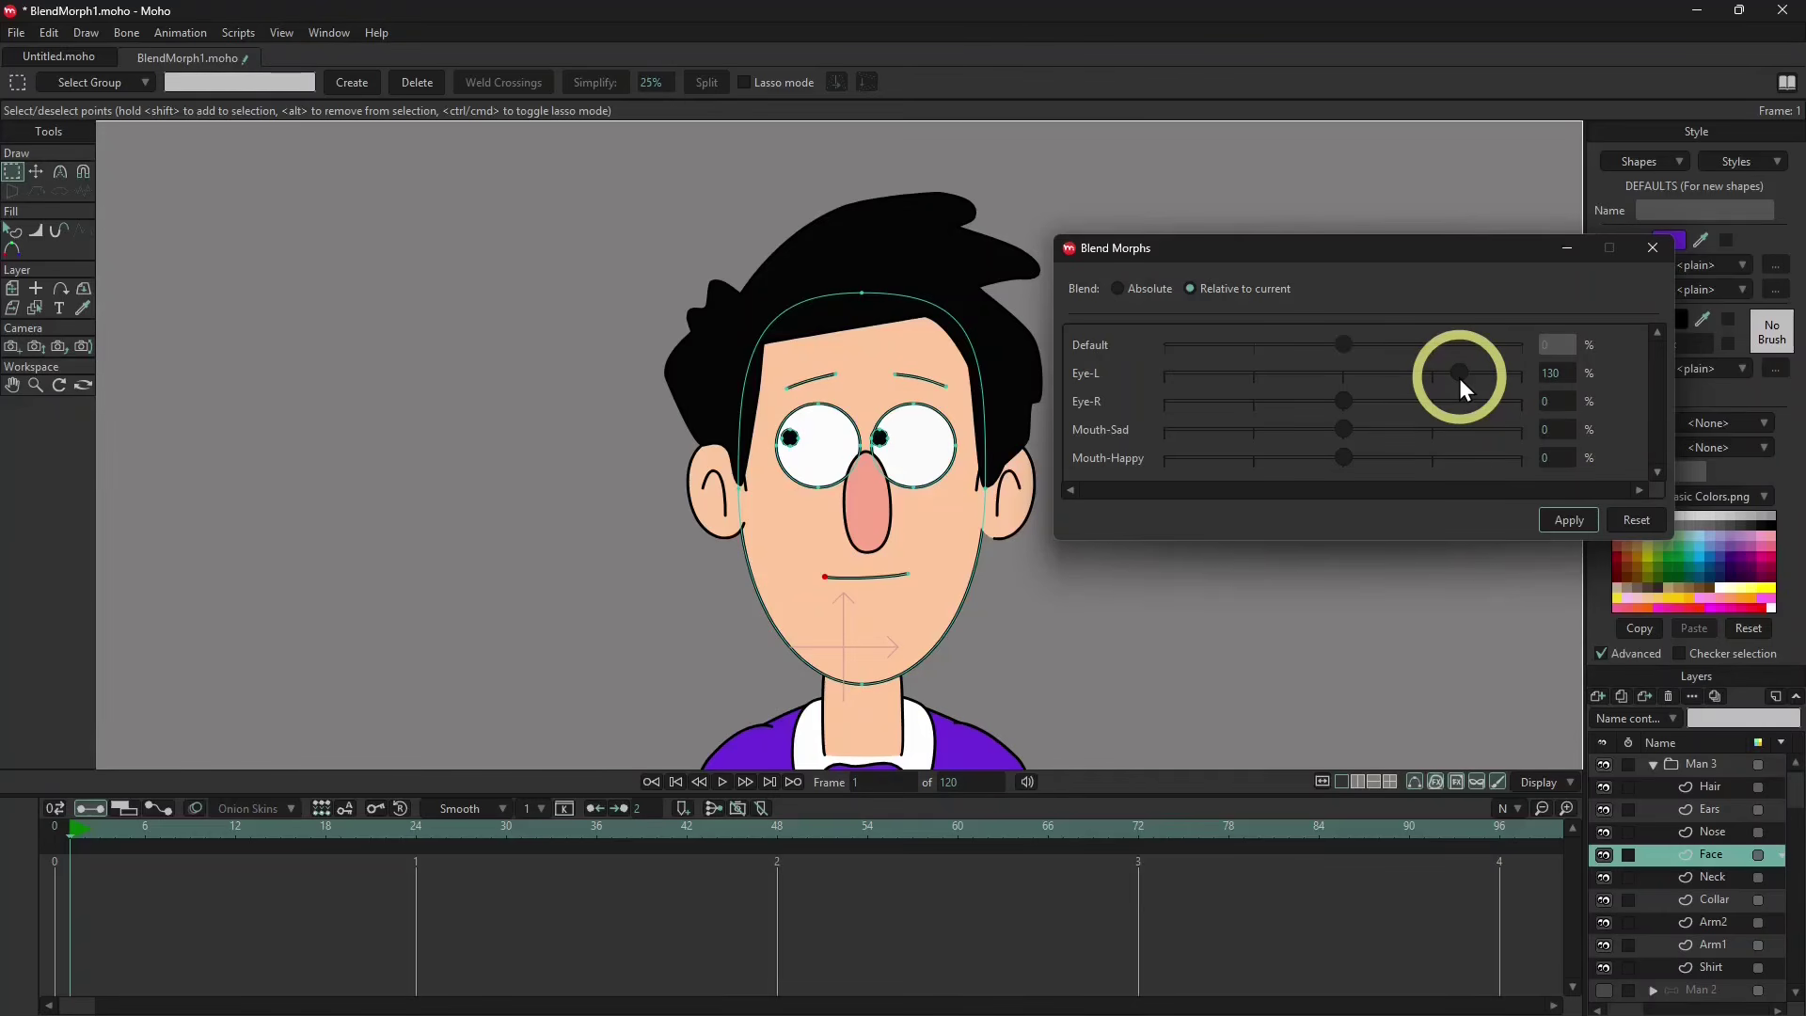
{"action": "left_click_drag", "start_coordinate": [1459, 378], "coordinate": [1340, 389]}
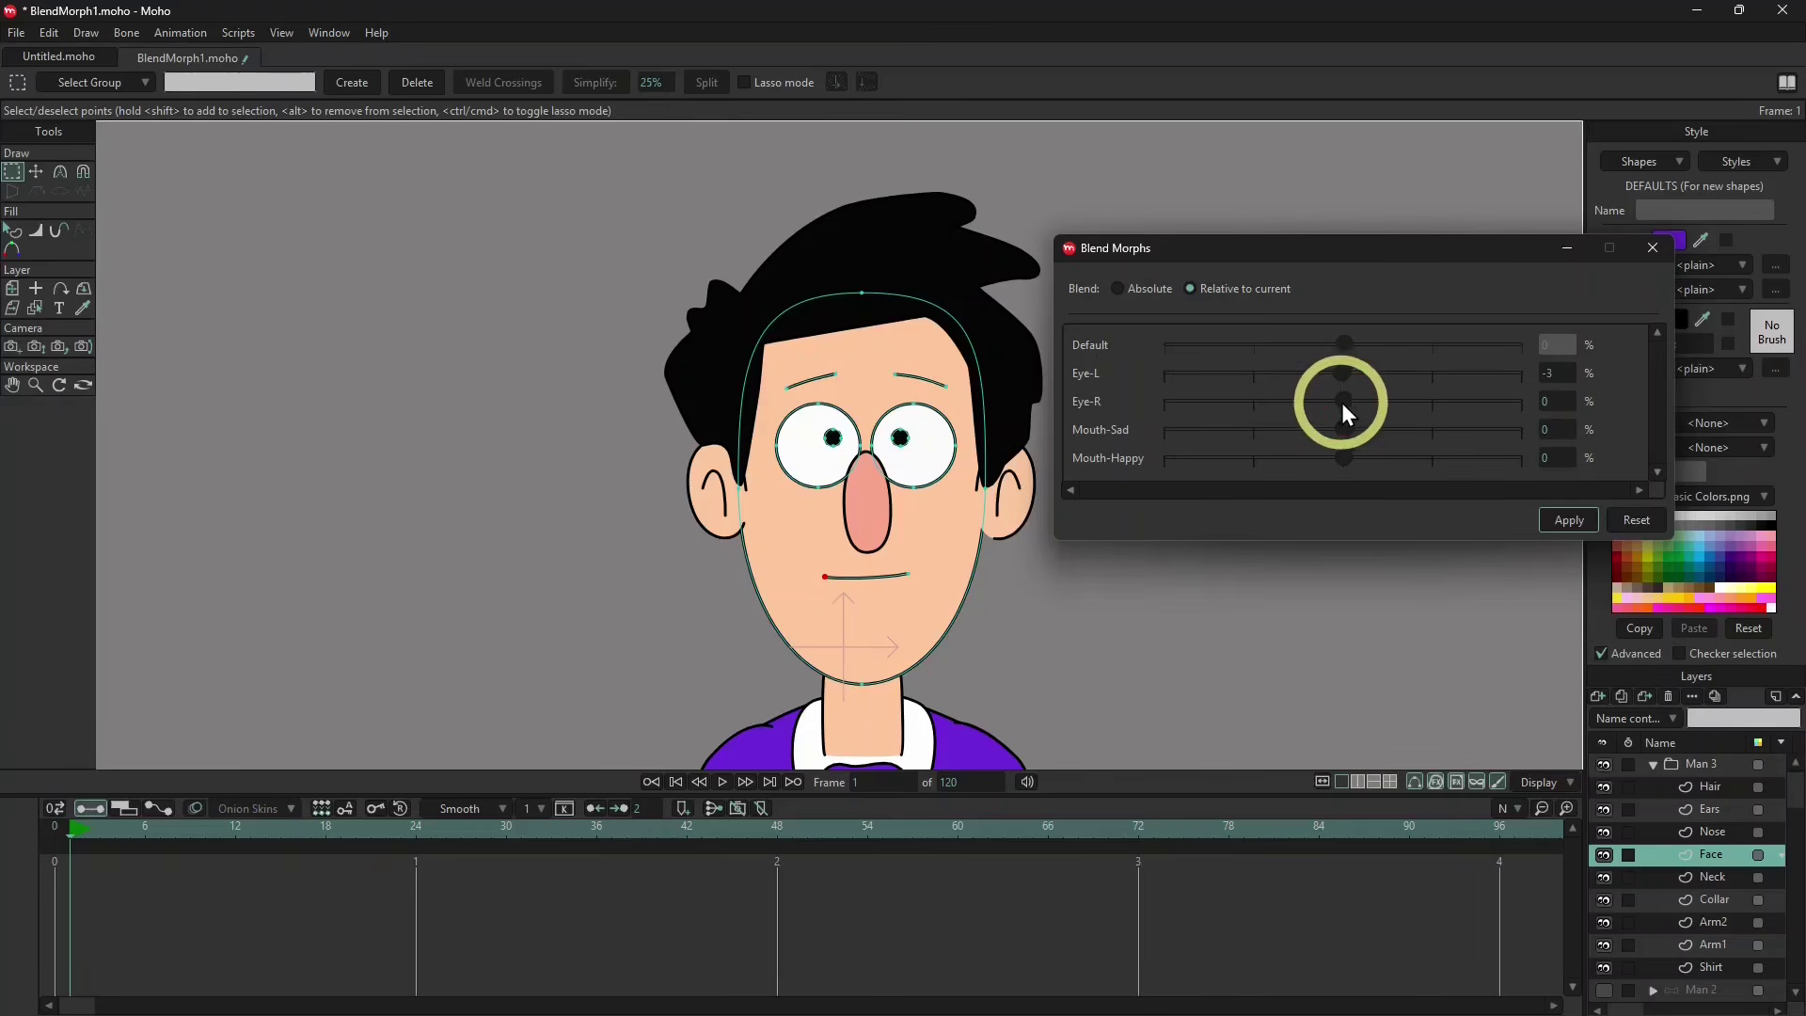
{"action": "left_click_drag", "start_coordinate": [1341, 402], "coordinate": [1342, 462]}
{"action": "left_click", "coordinate": [1636, 520]}
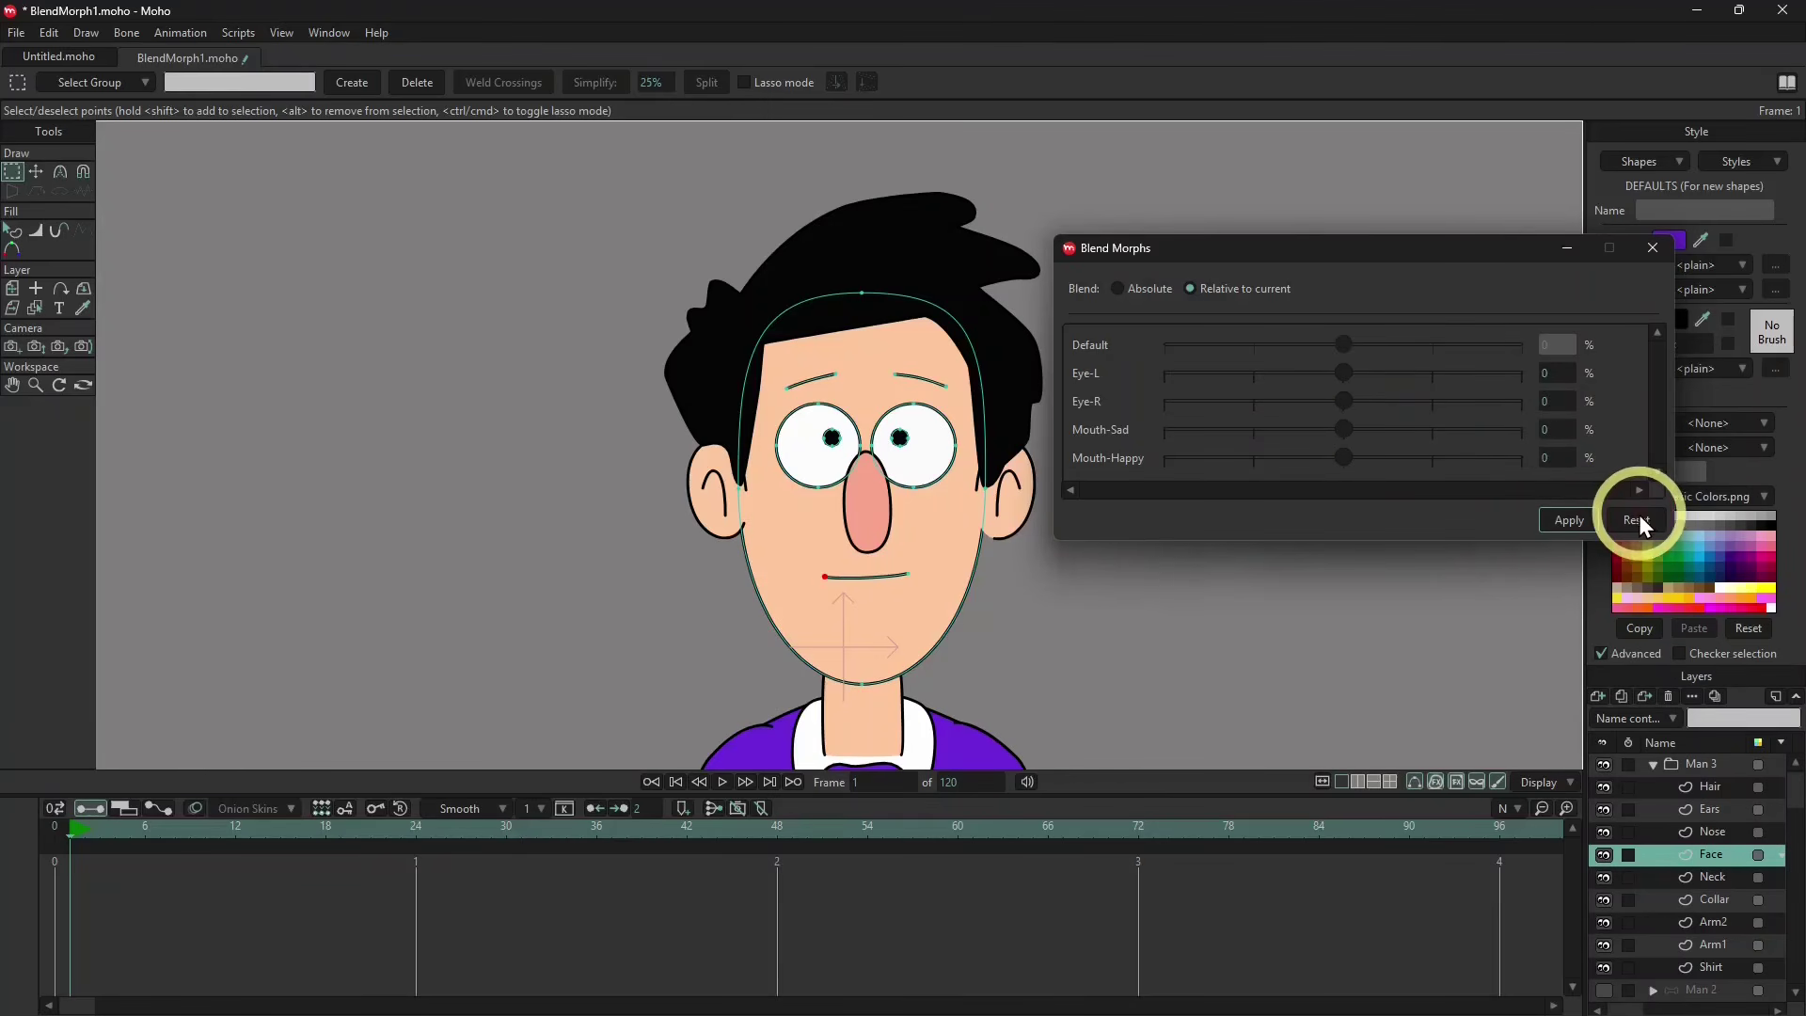
Apply the Eye-L morph at 100% in Absolute mode at frame 24.
{"action": "left_click", "coordinate": [1117, 290]}
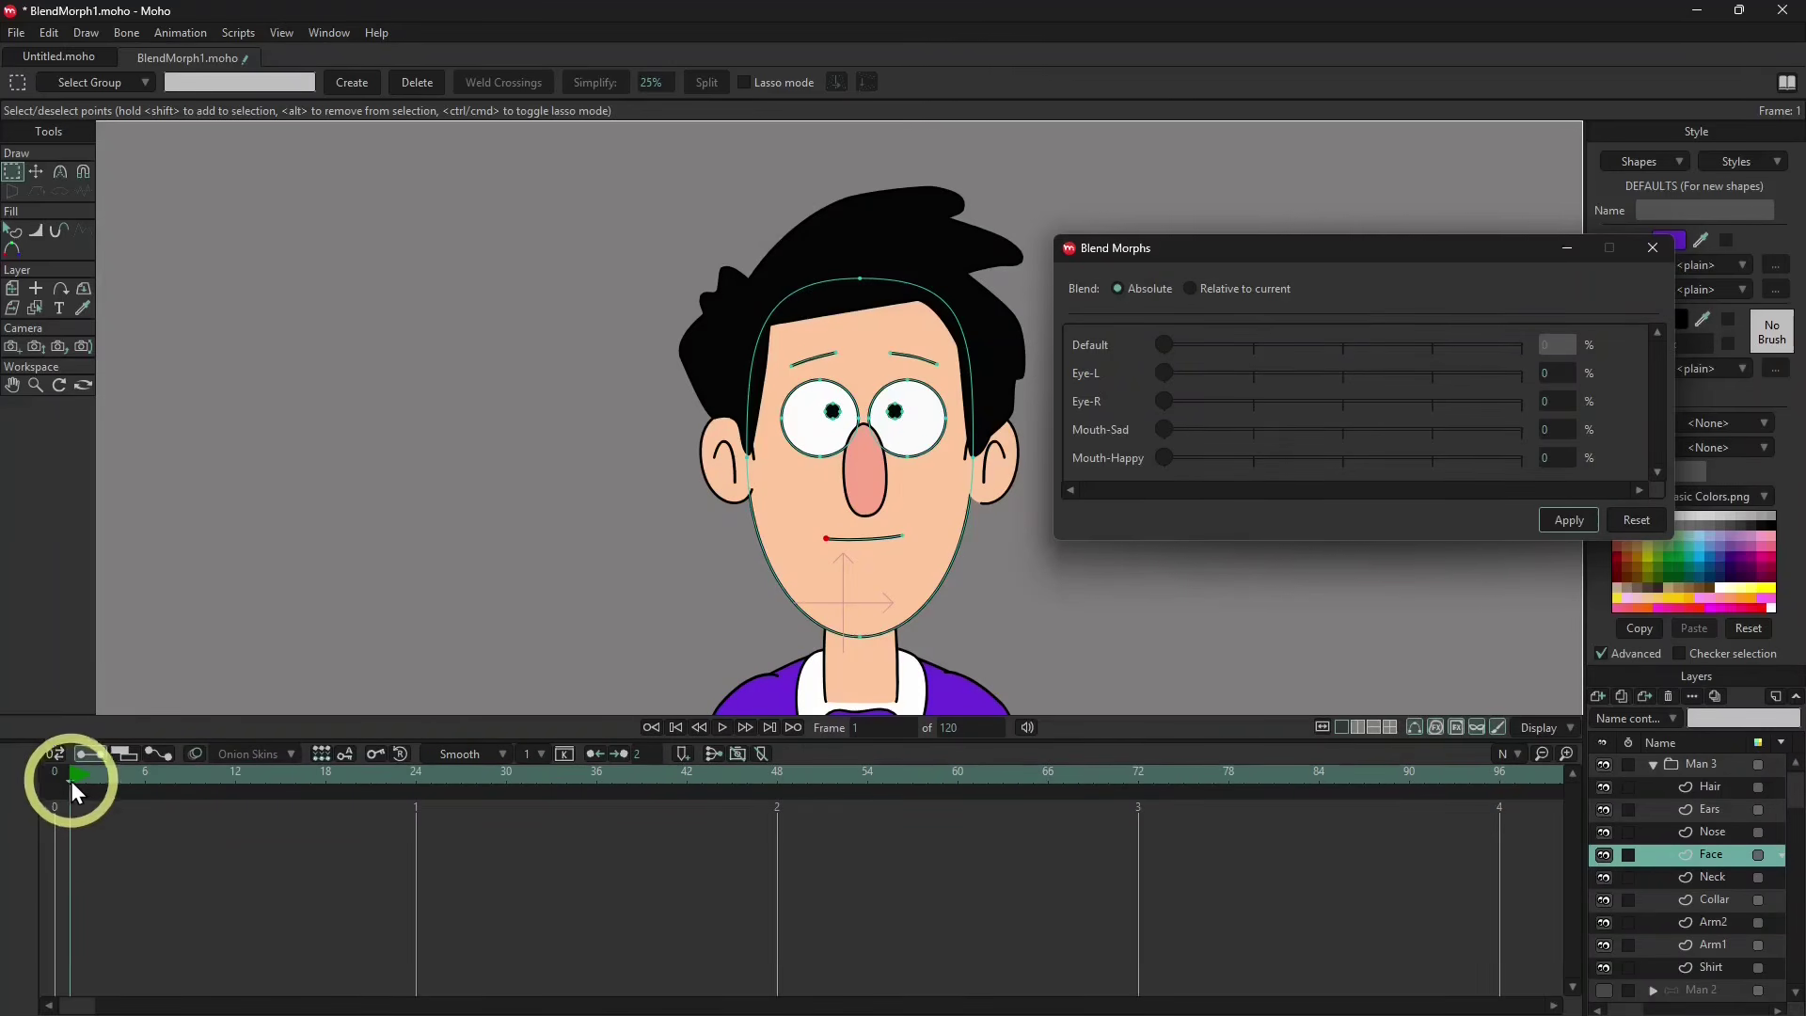
{"action": "left_click_drag", "start_coordinate": [70, 783], "coordinate": [416, 795]}
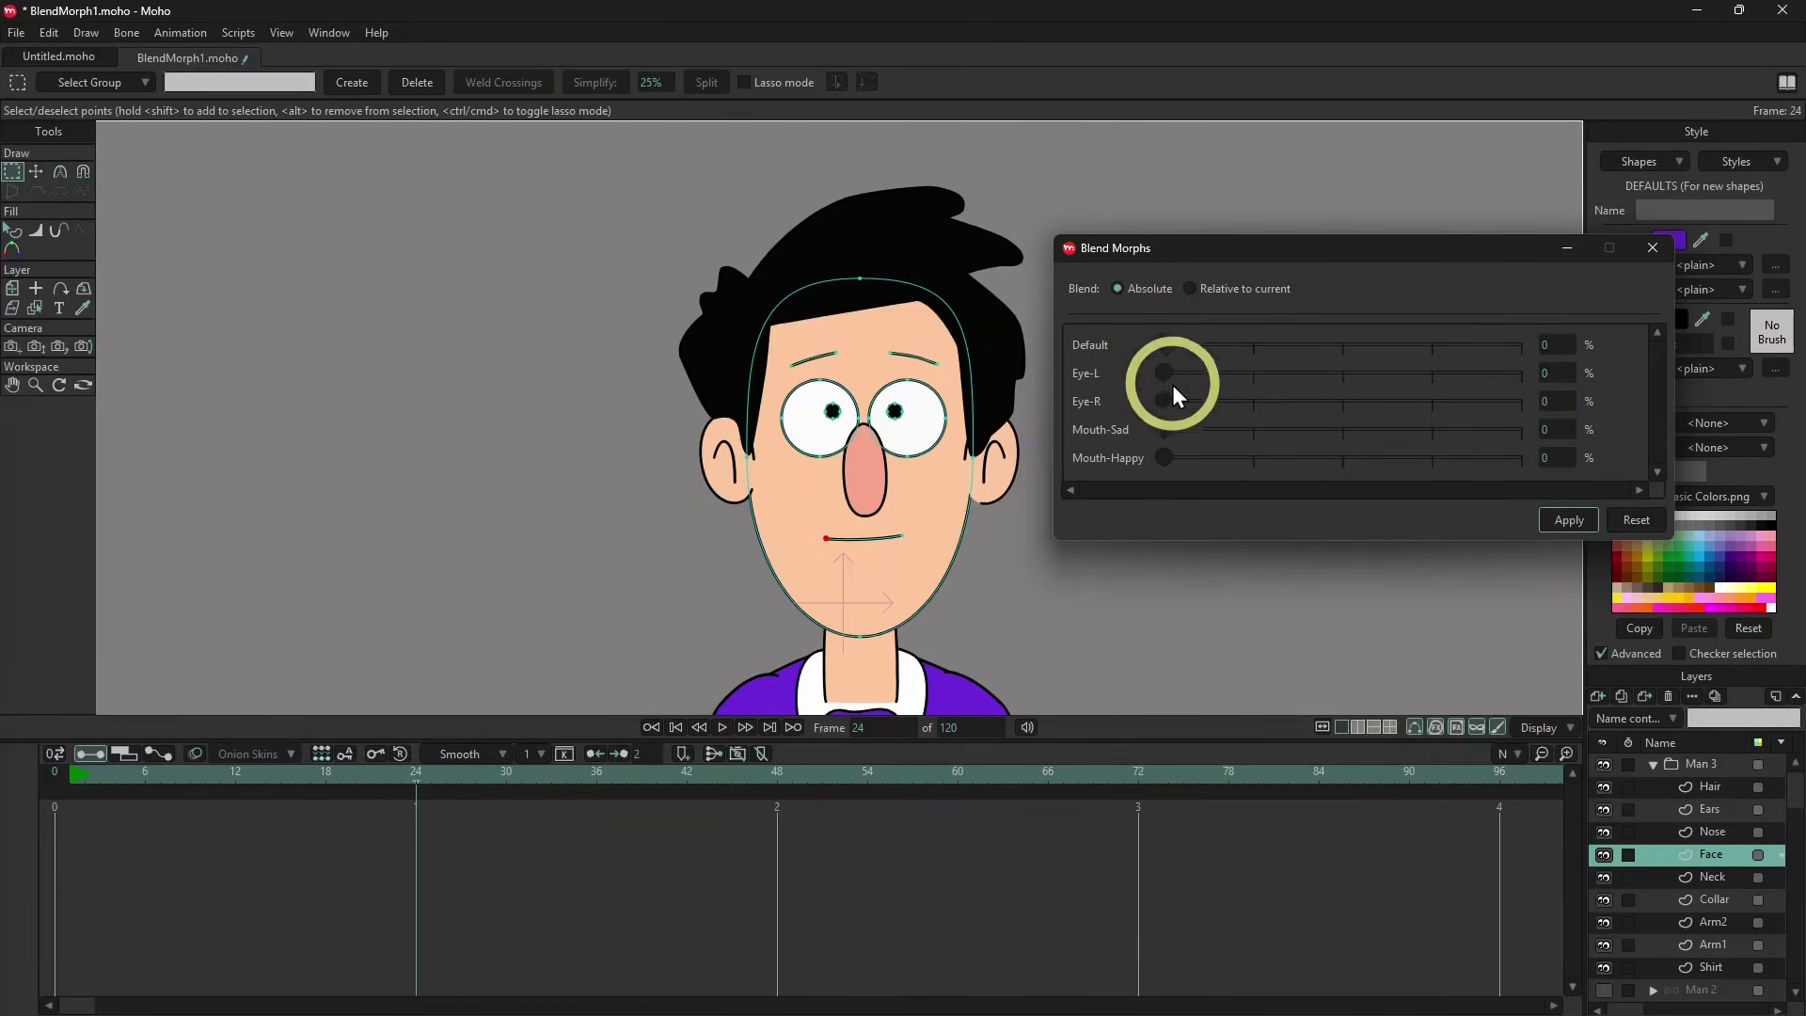
{"action": "left_click_drag", "start_coordinate": [1165, 372], "coordinate": [1521, 388]}
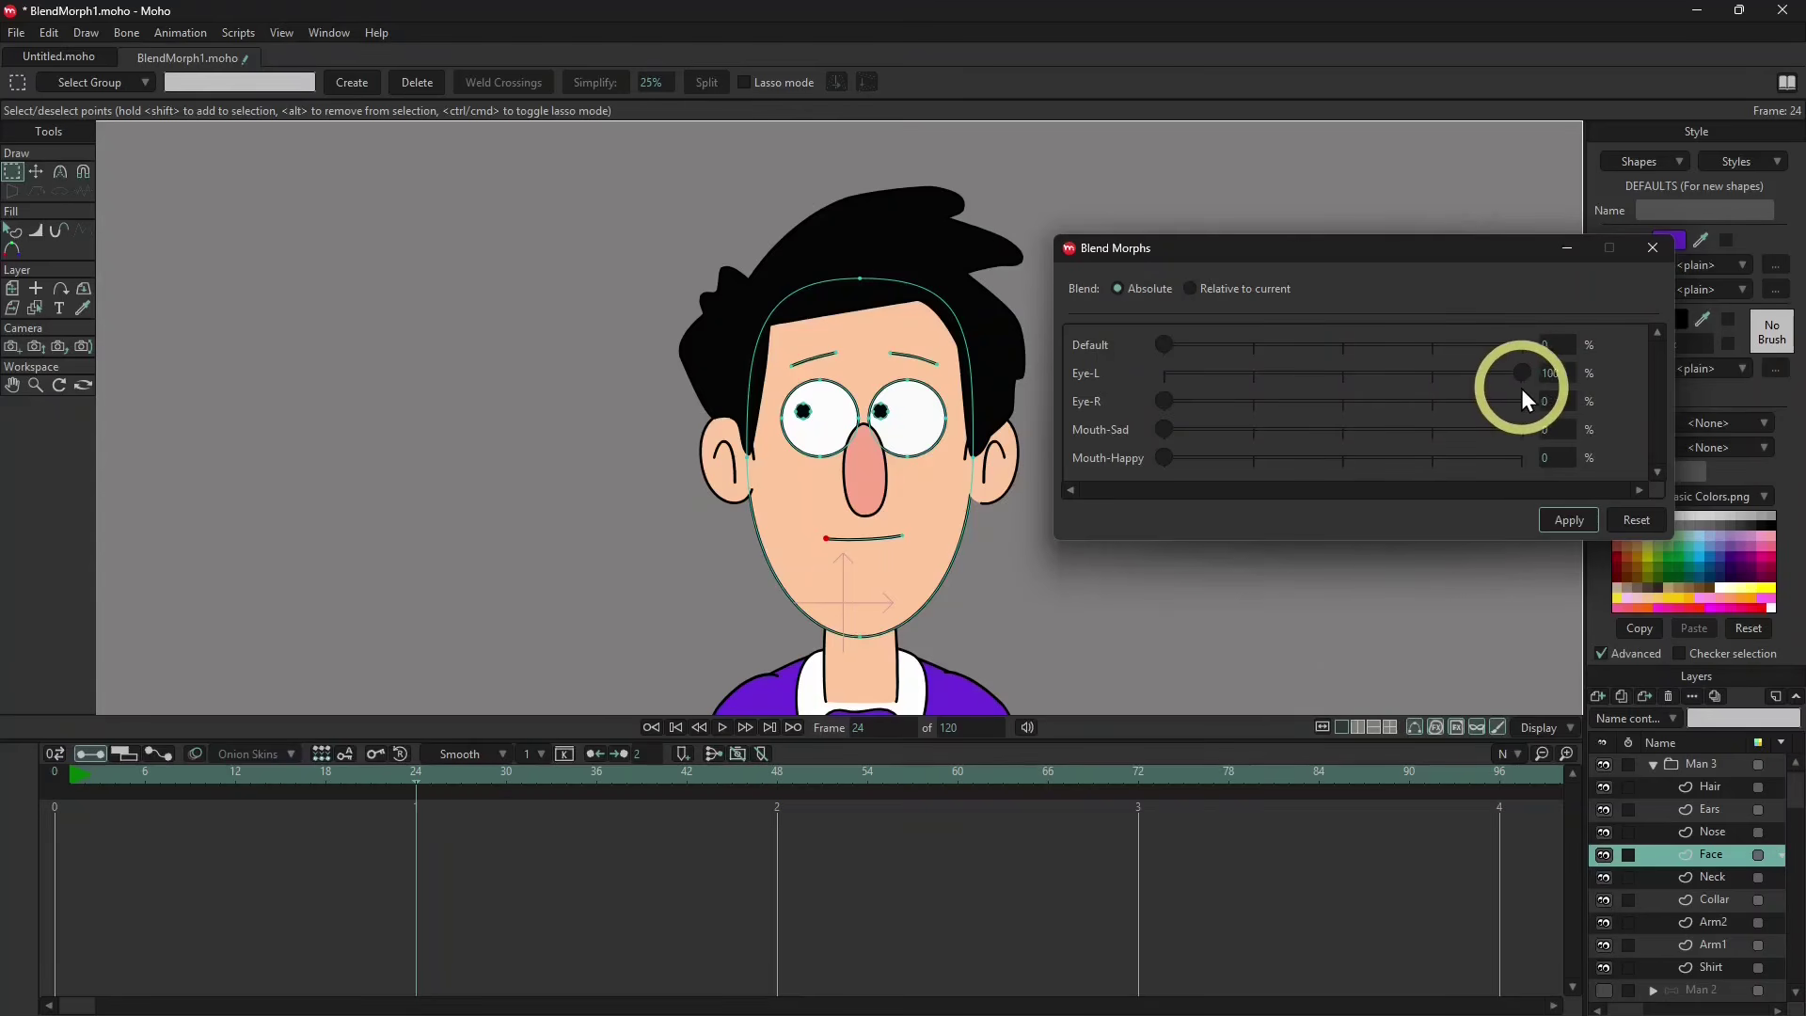
{"action": "left_click", "coordinate": [1567, 521]}
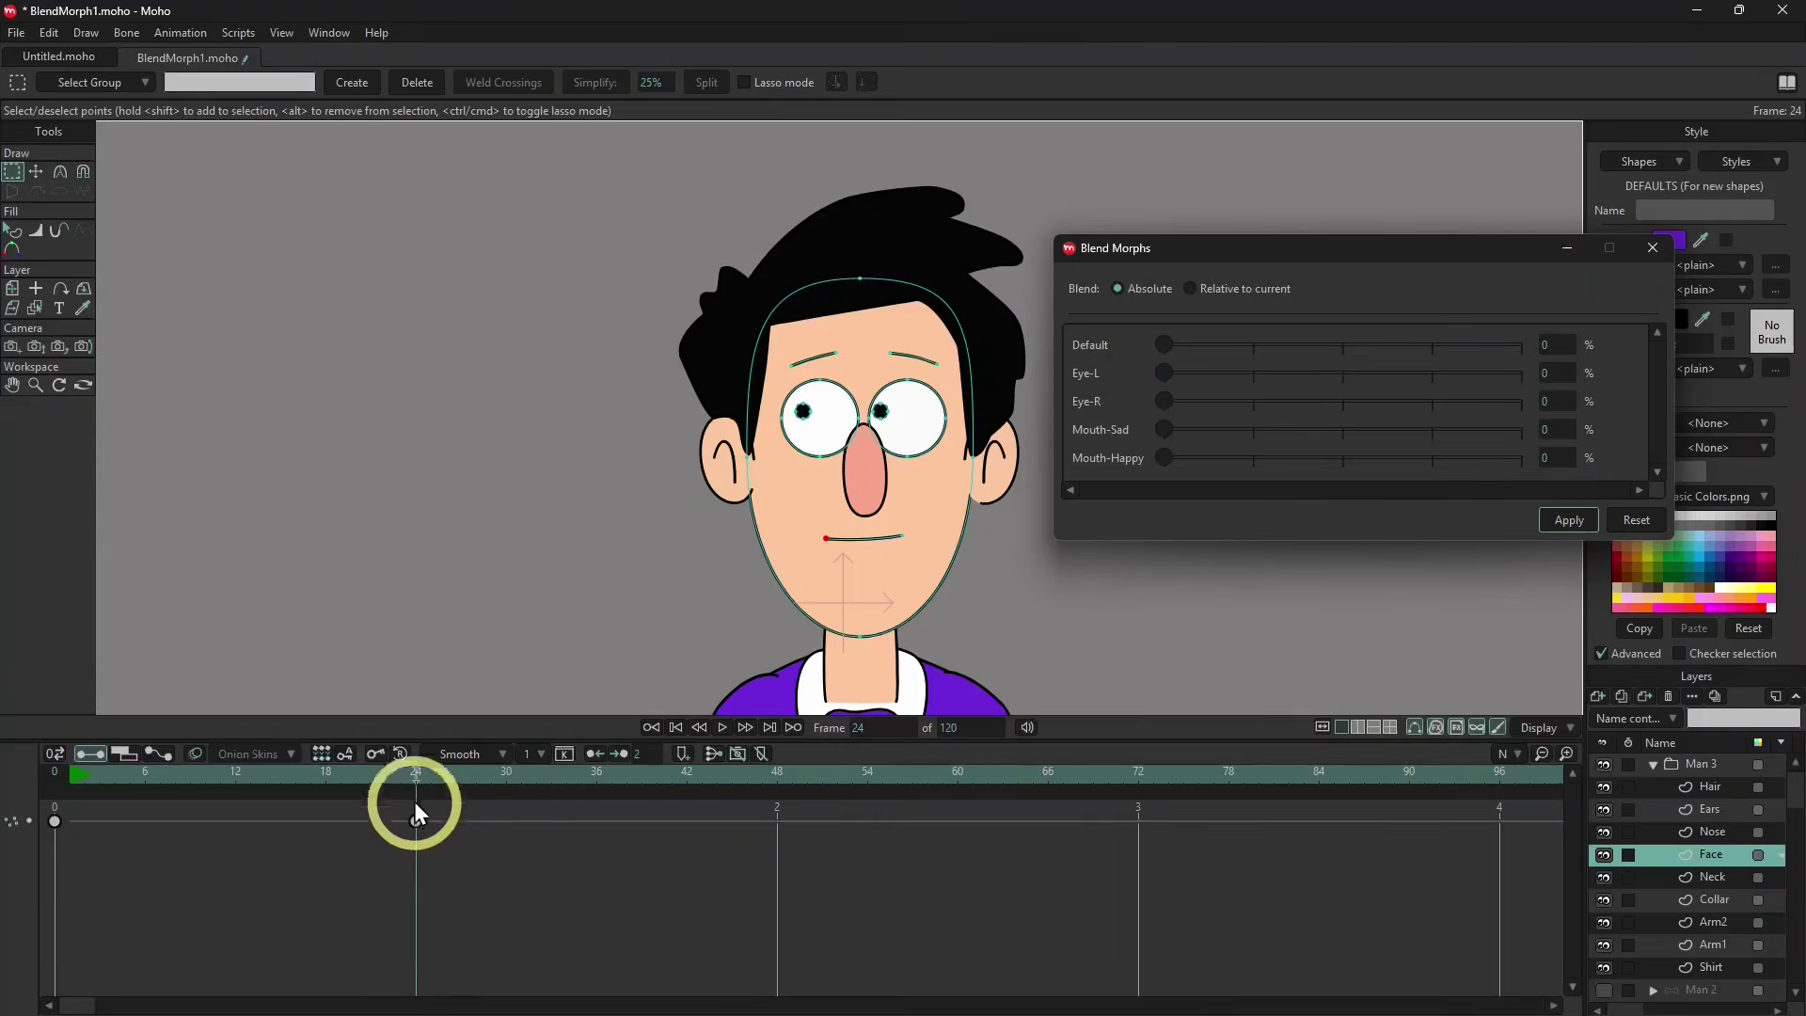
Apply the Default morph at full strength at frame 48 in Absolute mode.
{"action": "left_click_drag", "start_coordinate": [415, 783], "coordinate": [773, 832]}
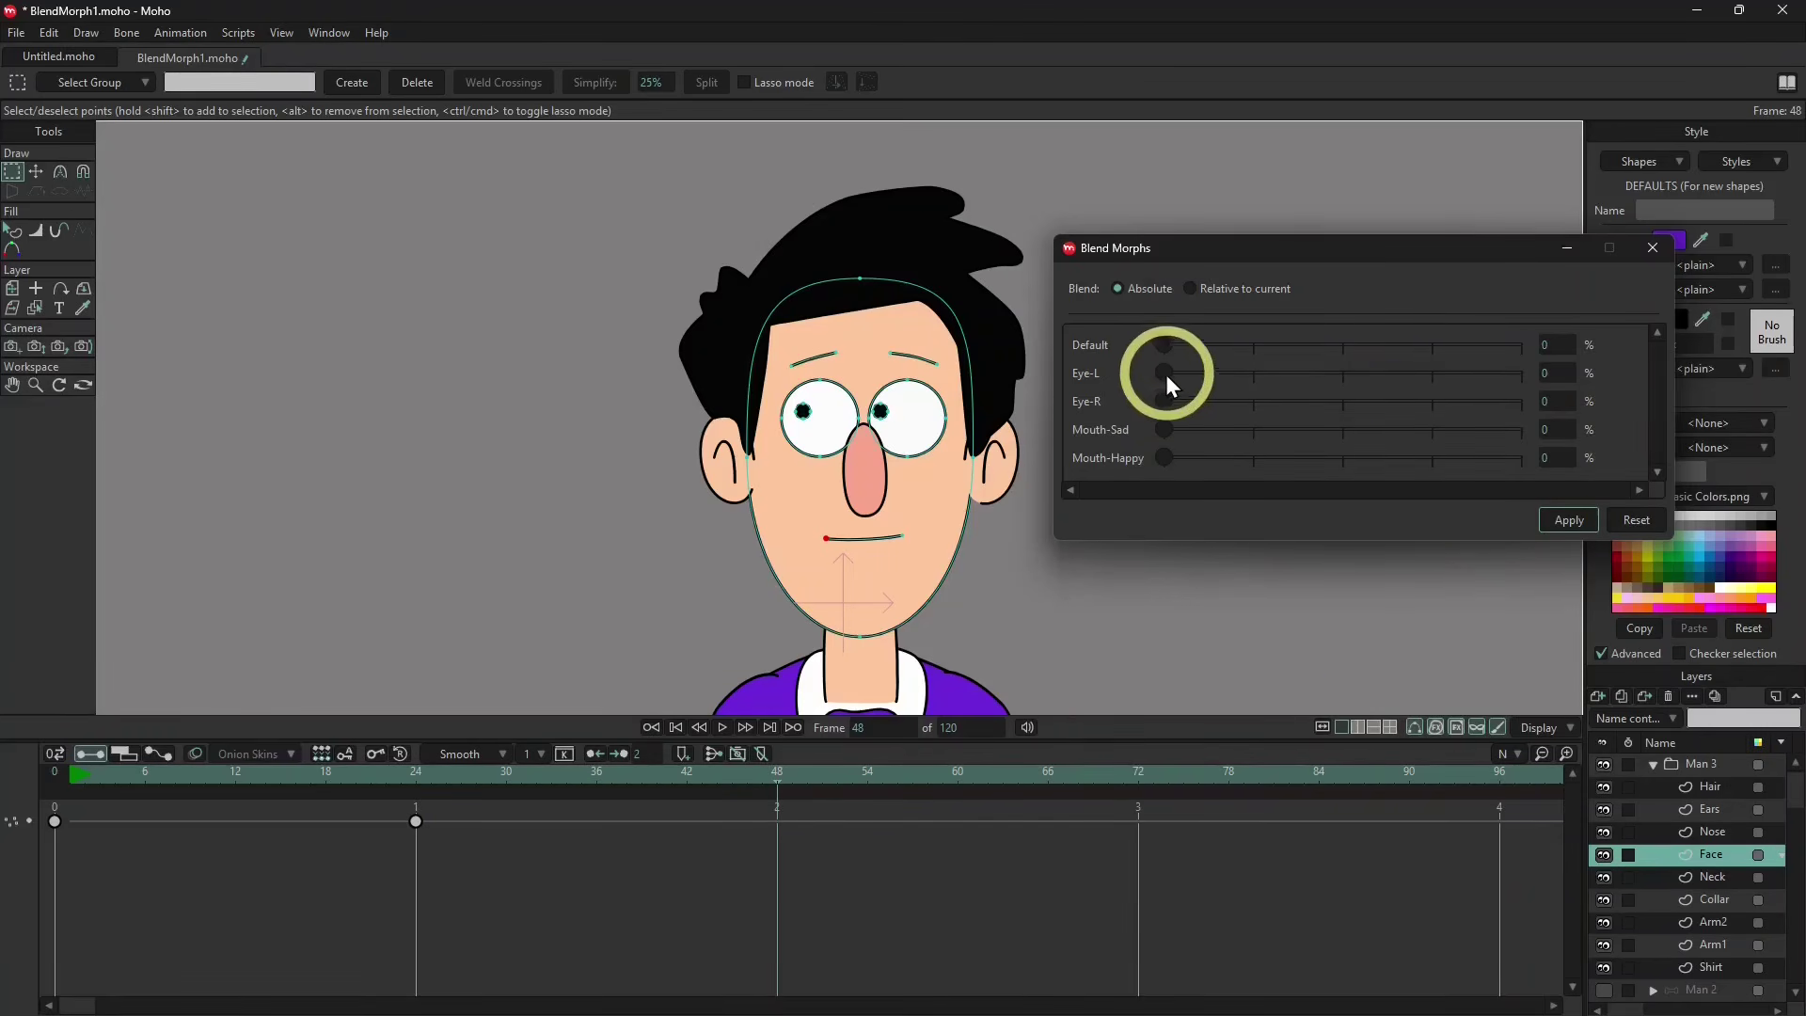
{"action": "left_click_drag", "start_coordinate": [1165, 346], "coordinate": [1566, 348]}
{"action": "left_click", "coordinate": [1568, 519]}
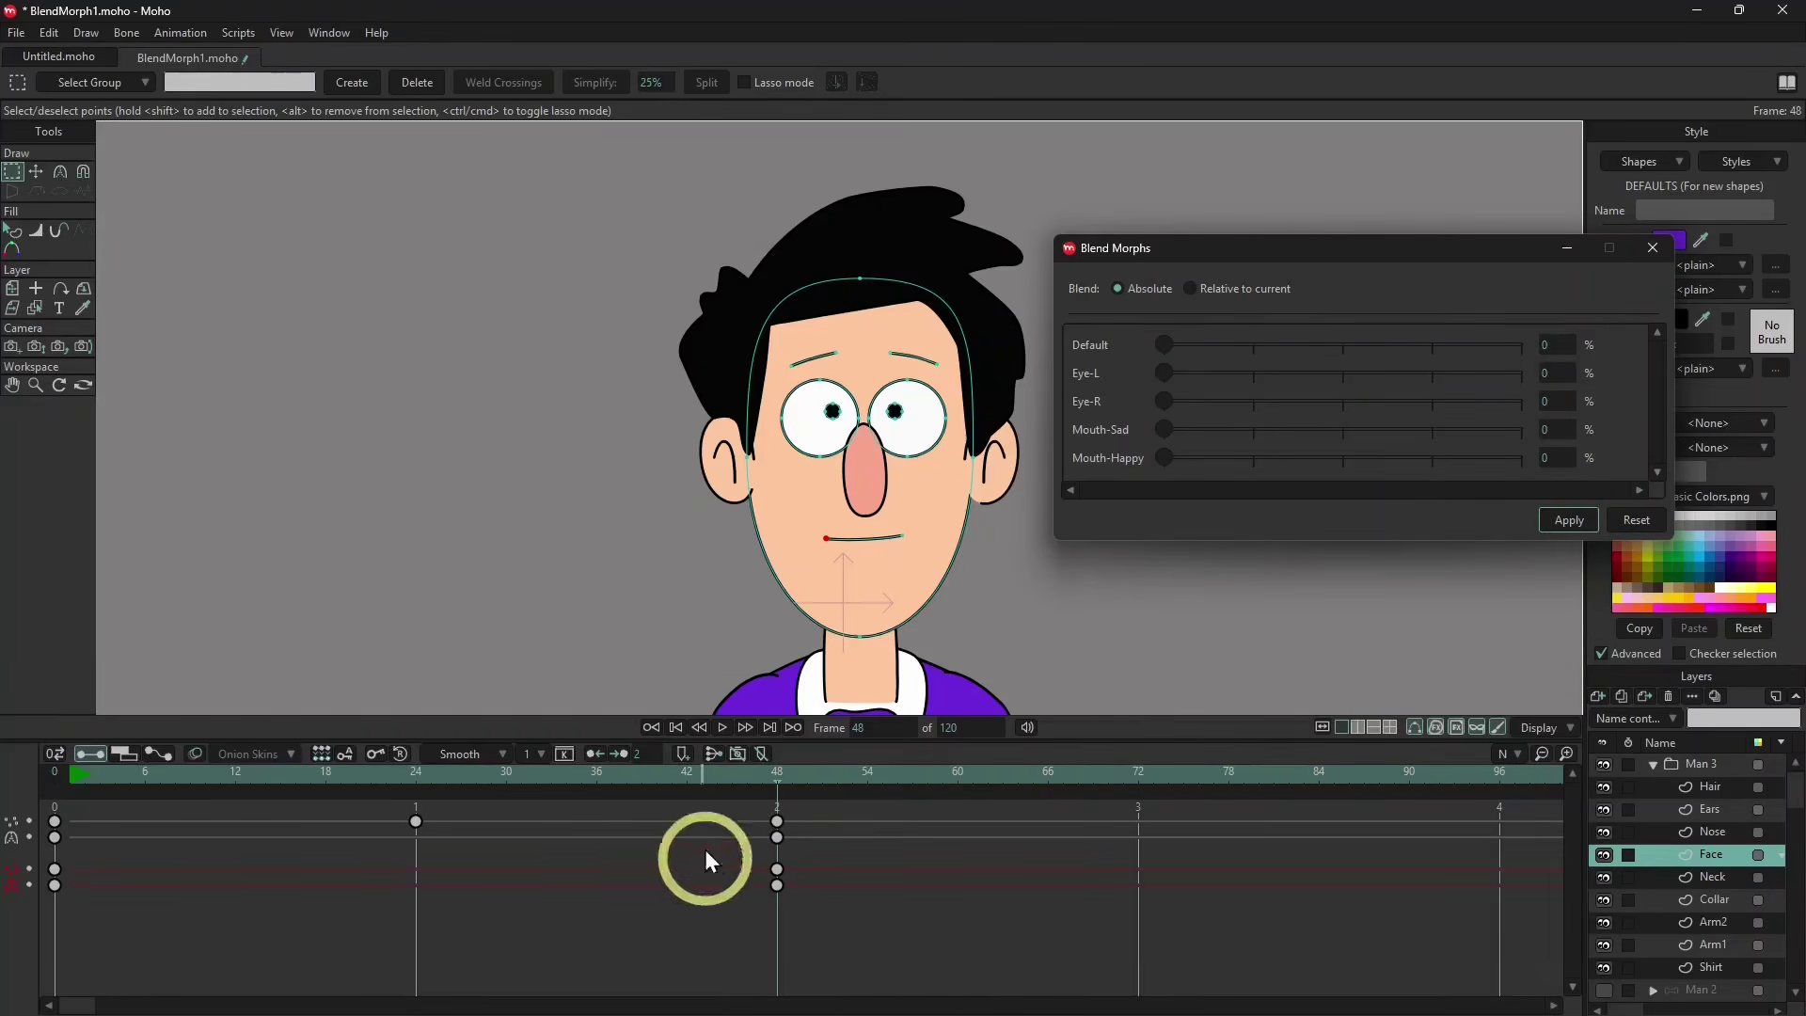
Apply the Mouth-Sad morph at about 100% at frame 72.
{"action": "left_click_drag", "start_coordinate": [703, 849], "coordinate": [1141, 806]}
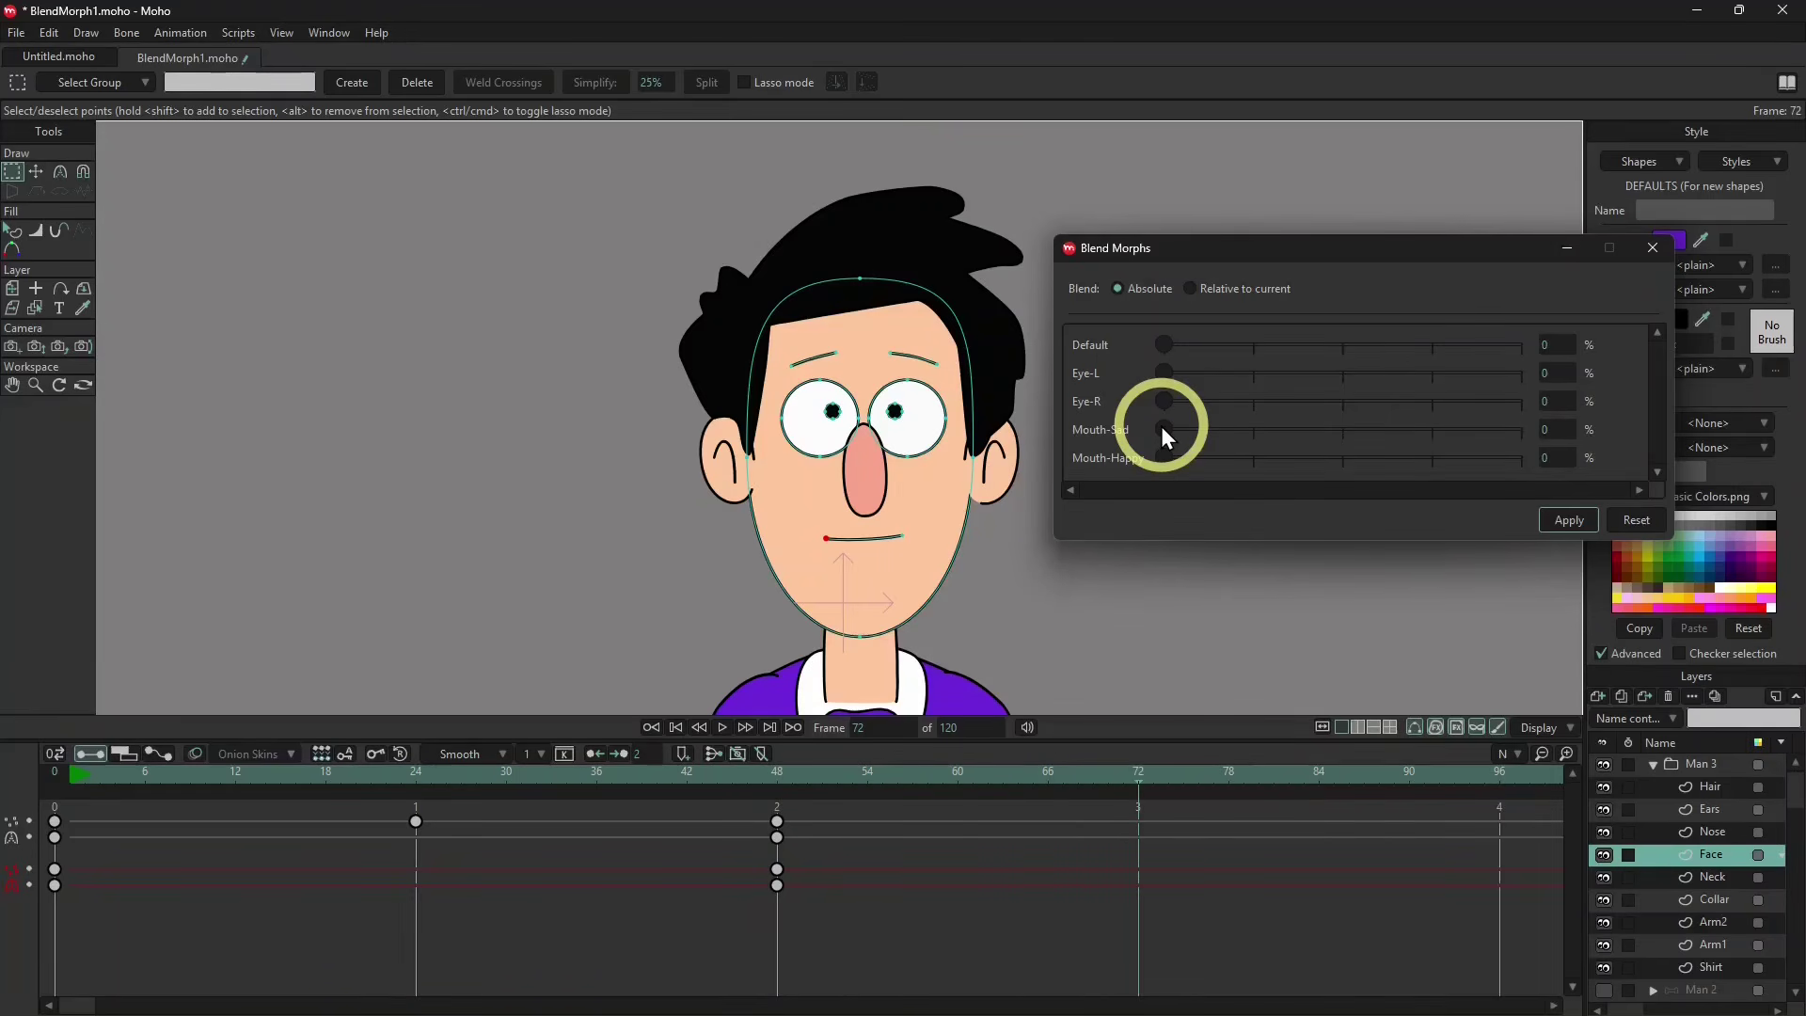
{"action": "left_click_drag", "start_coordinate": [1165, 431], "coordinate": [1523, 436]}
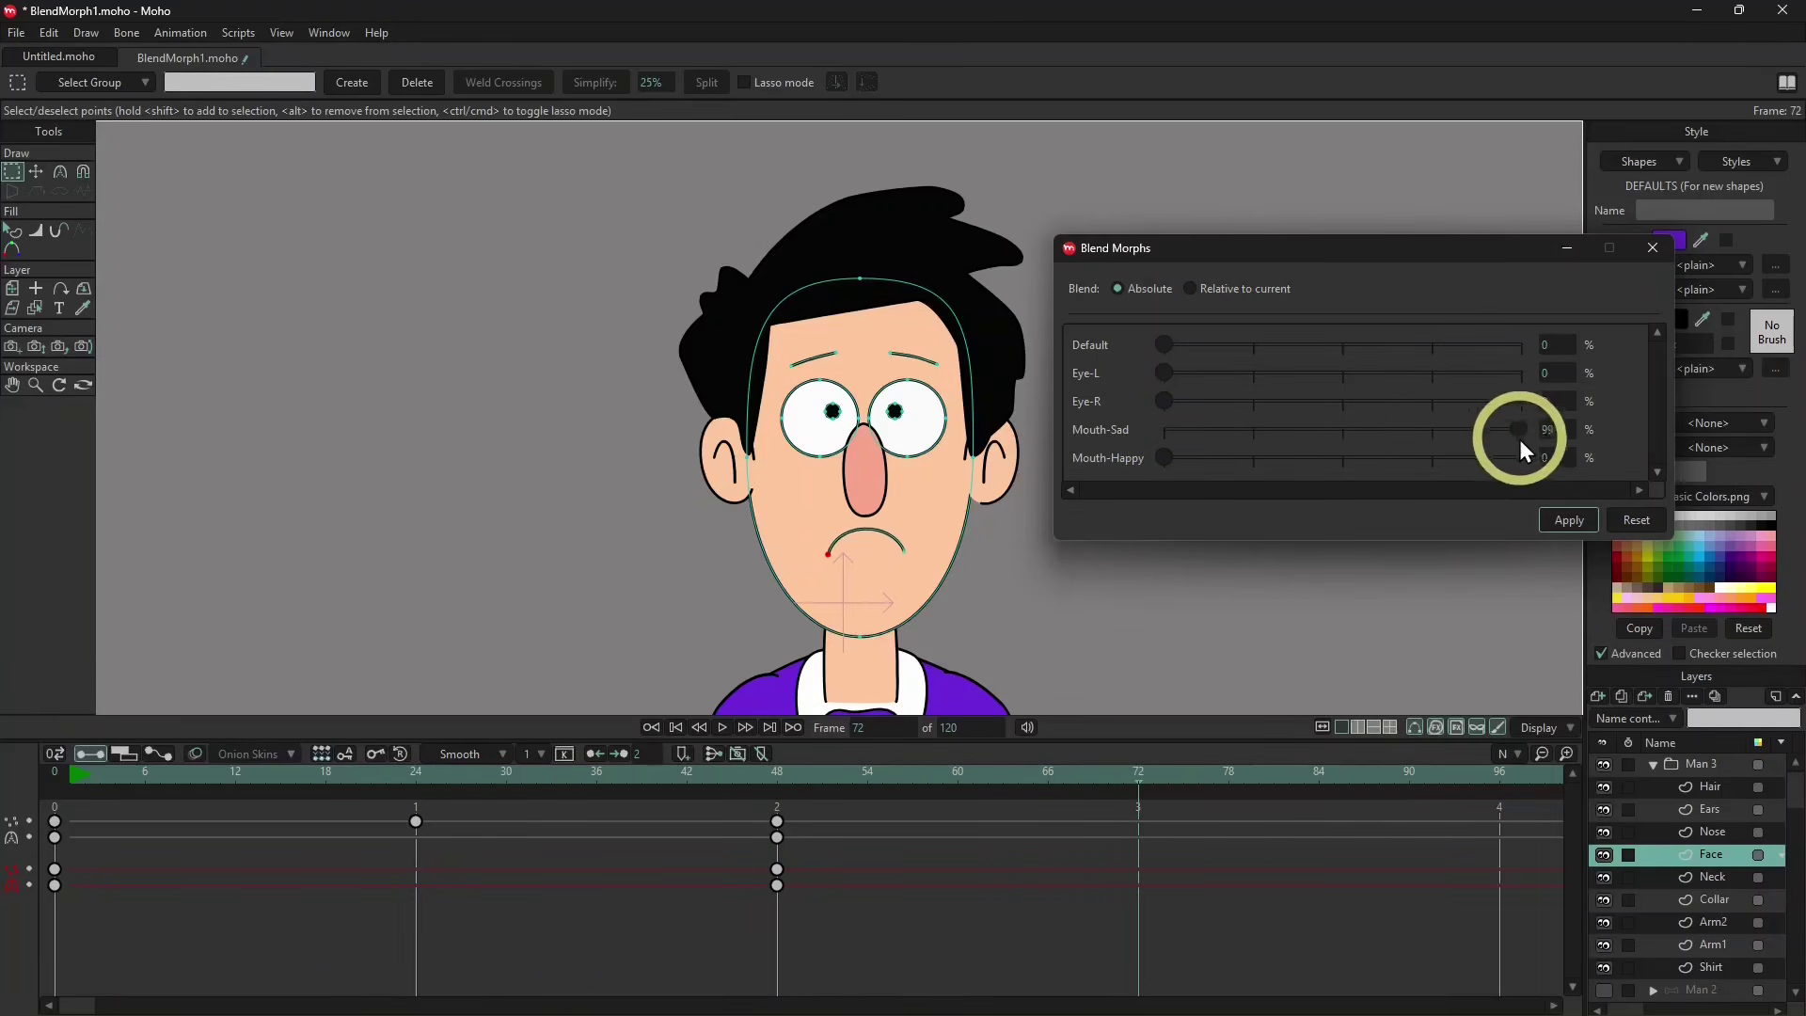
{"action": "left_click", "coordinate": [1567, 519]}
Return the face to the Default morph at full strength at frame 96.
{"action": "left_click_drag", "start_coordinate": [1137, 778], "coordinate": [1495, 778]}
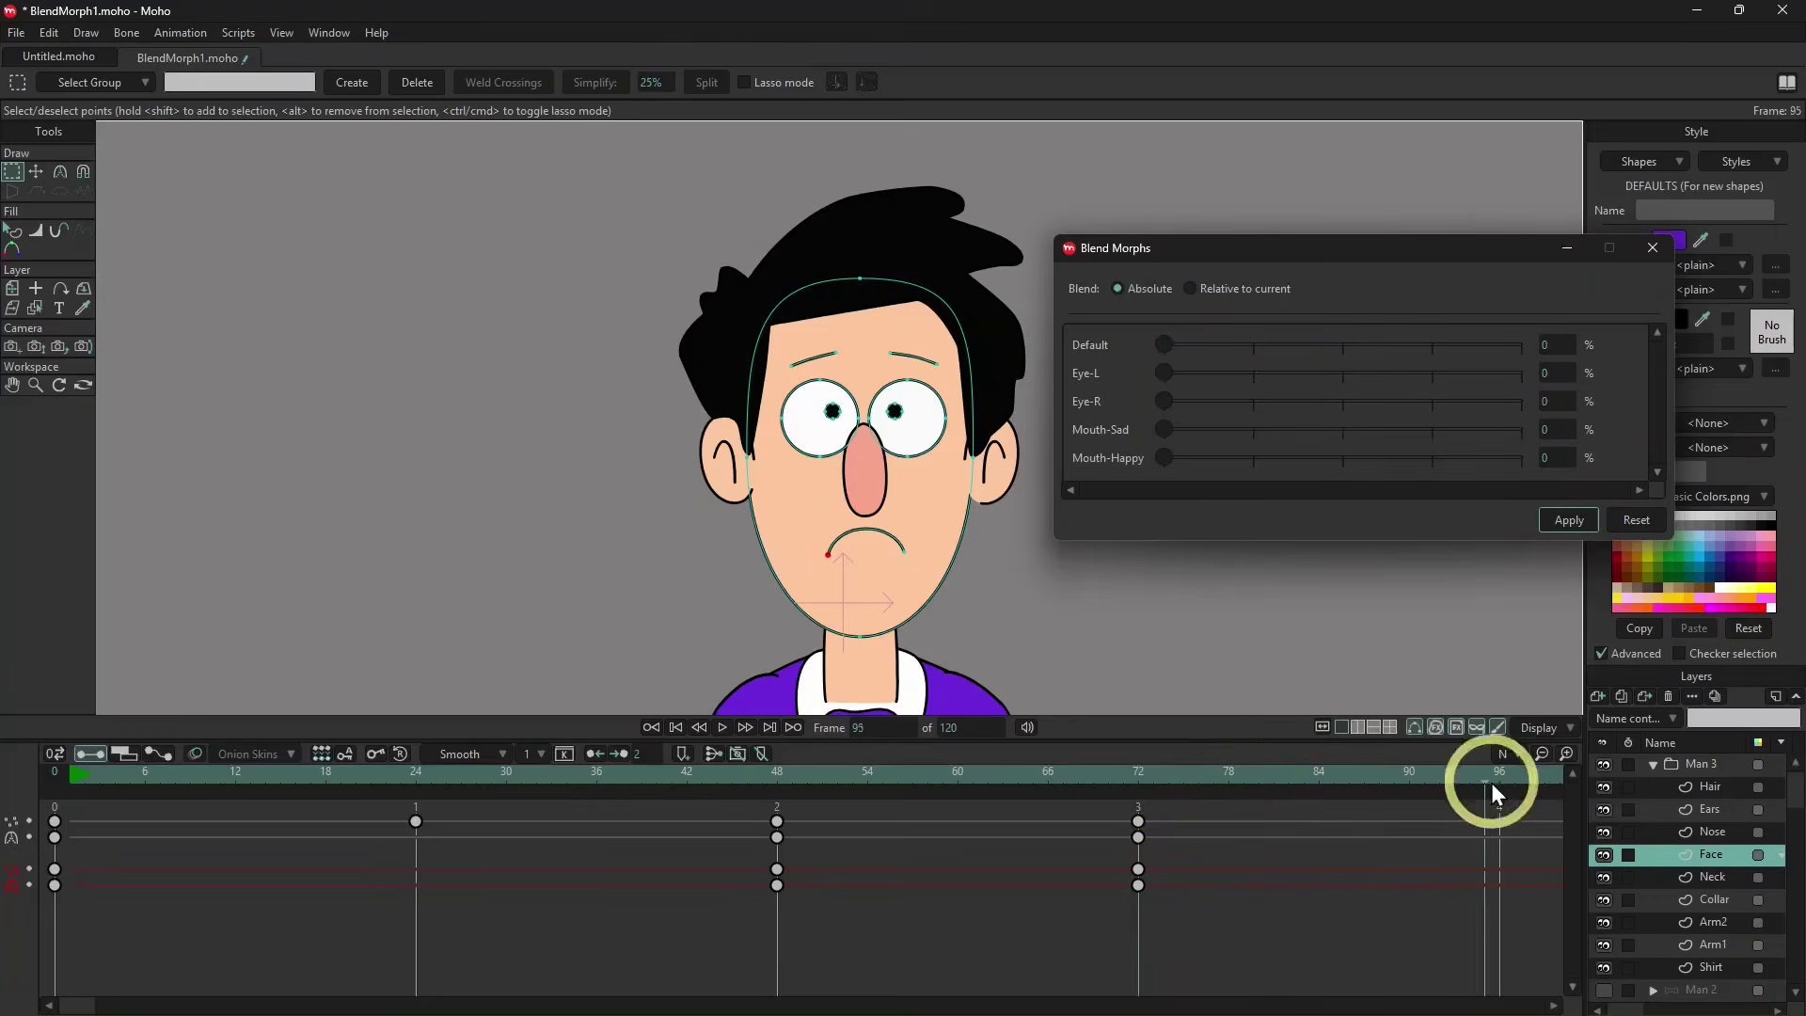
{"action": "left_click_drag", "start_coordinate": [1164, 354], "coordinate": [1525, 376]}
{"action": "left_click_drag", "start_coordinate": [80, 1009], "coordinate": [129, 1009]}
{"action": "left_click", "coordinate": [1566, 520]}
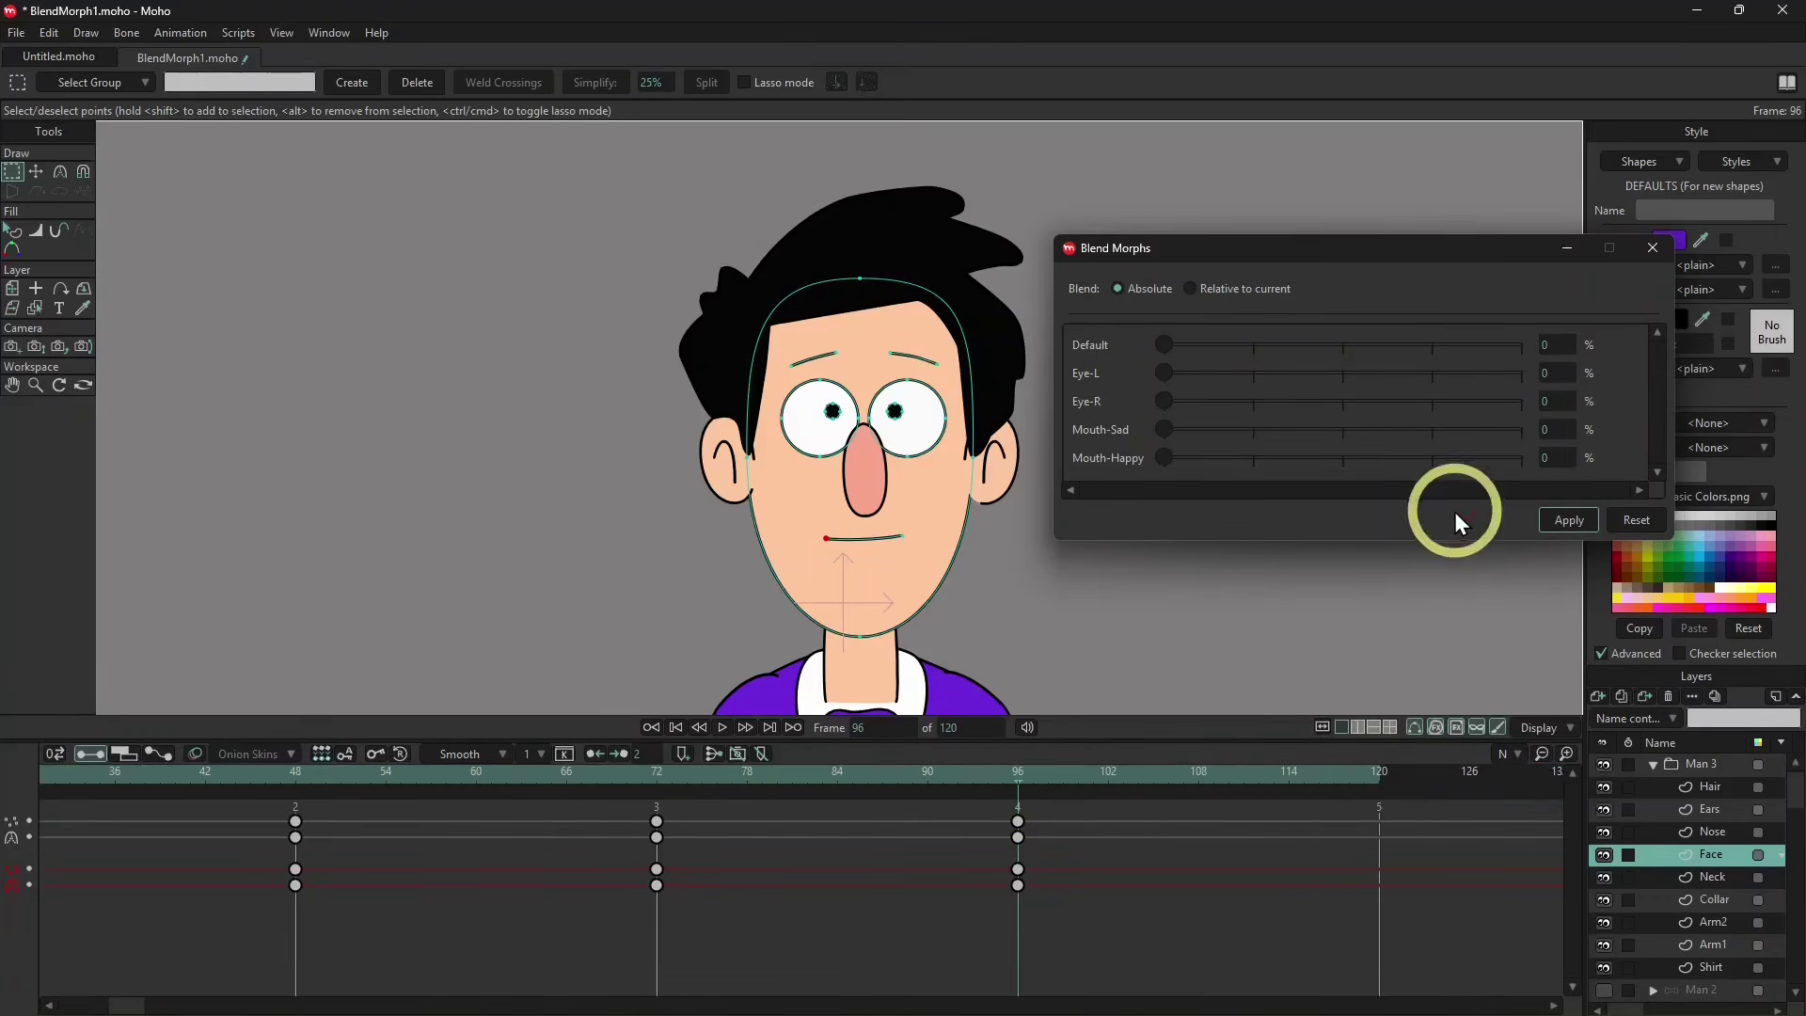
Apply the Default morph at 100% at frame 120 to hold the neutral face.
{"action": "left_click", "coordinate": [1375, 788]}
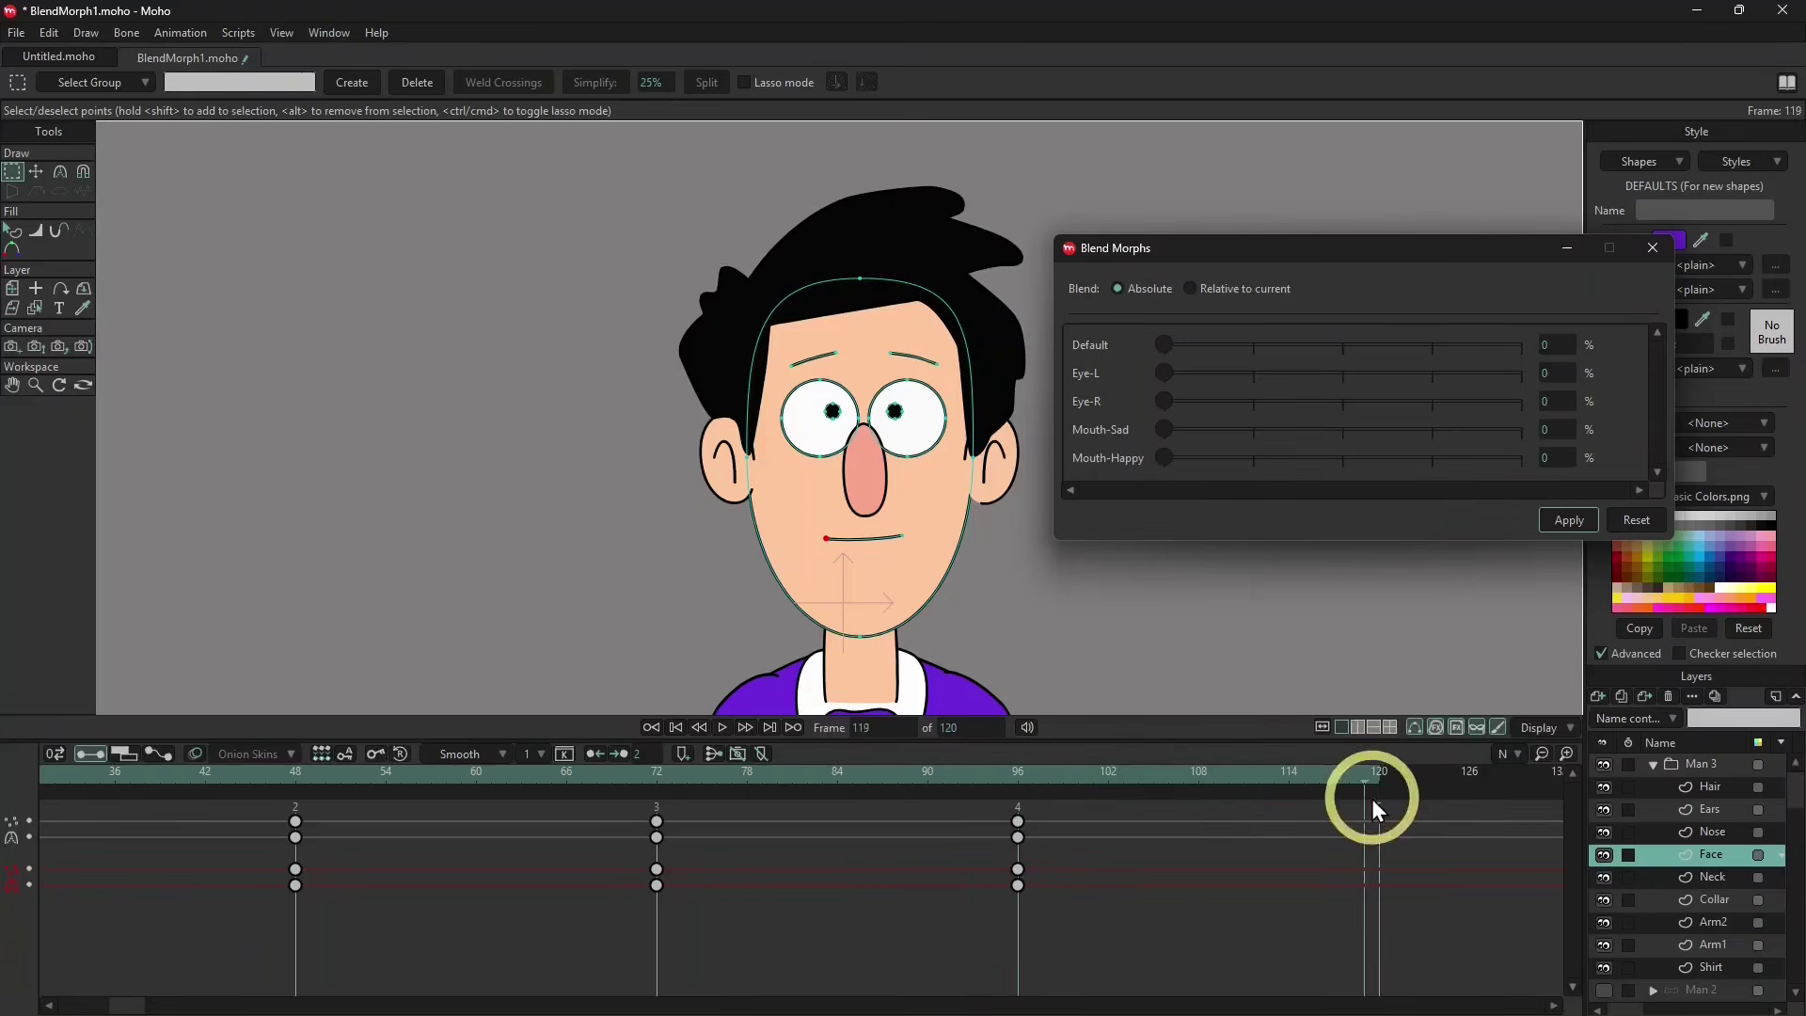
{"action": "left_click_drag", "start_coordinate": [1392, 345], "coordinate": [1419, 365]}
{"action": "left_click", "coordinate": [1568, 519]}
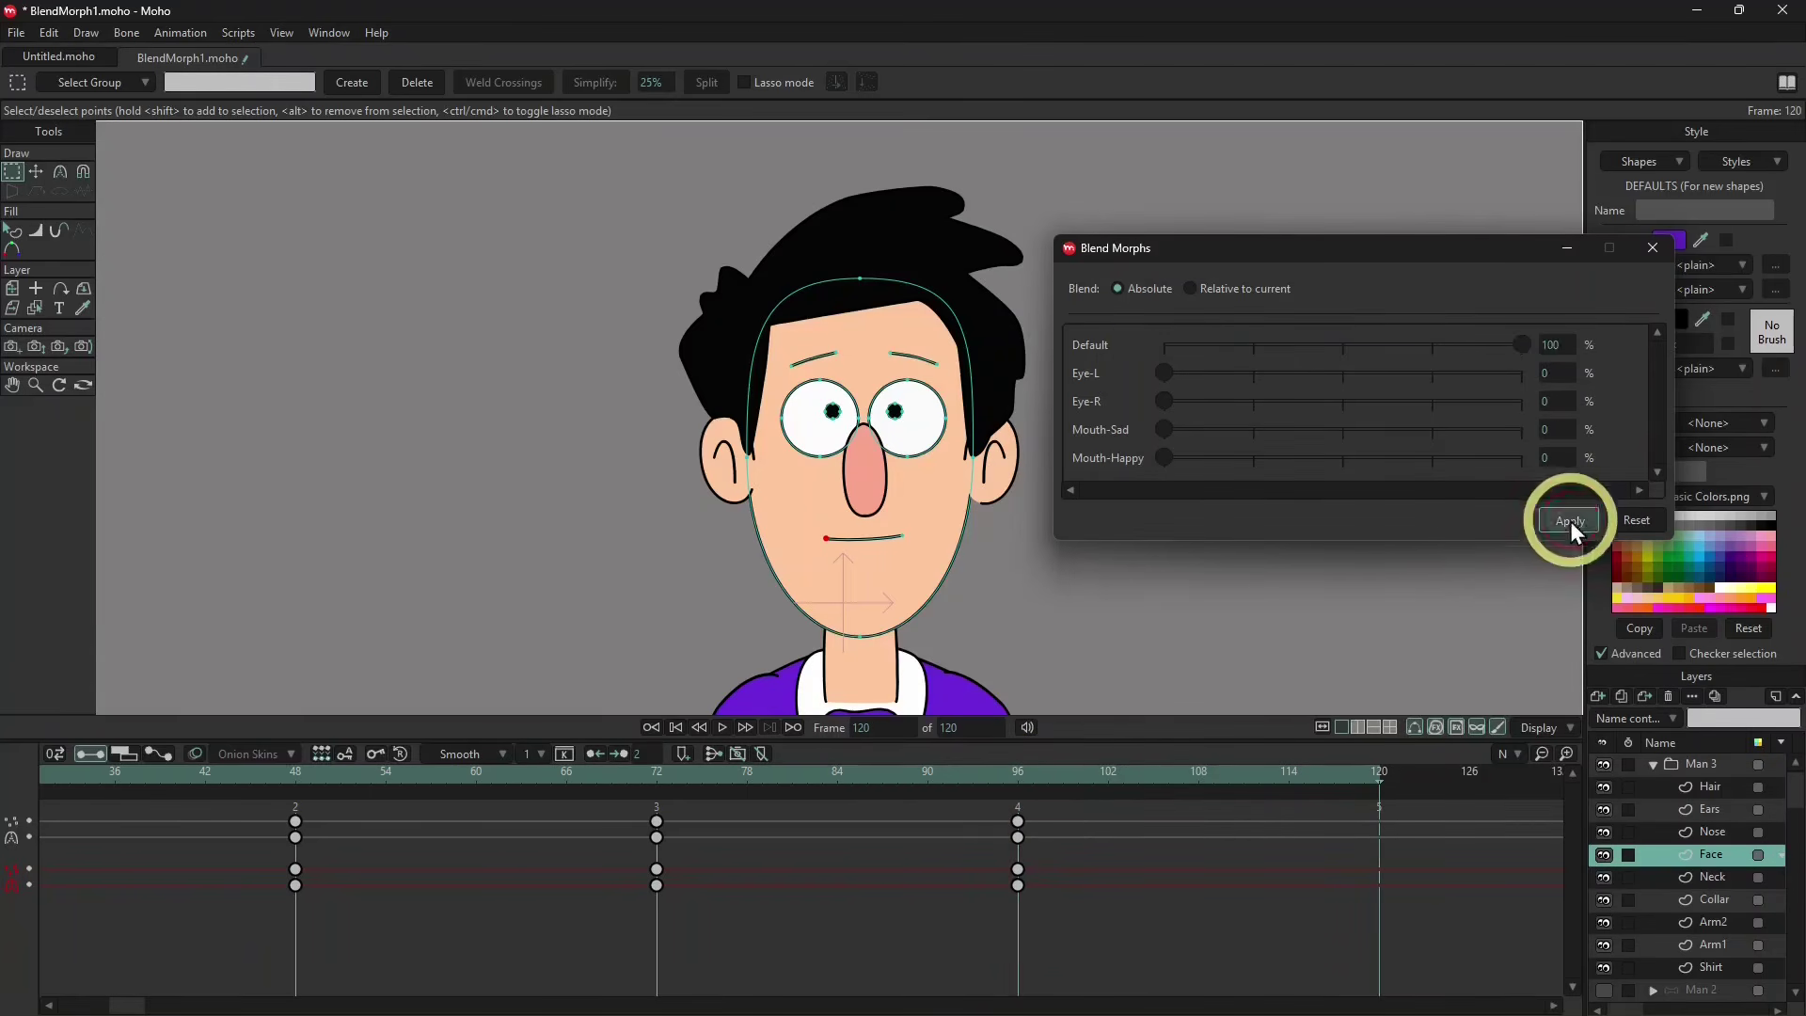
Extend the animation's end frame to 144.
{"action": "double_click", "coordinate": [968, 727]}
{"action": "left_click_drag", "start_coordinate": [144, 1008], "coordinate": [184, 1007]}
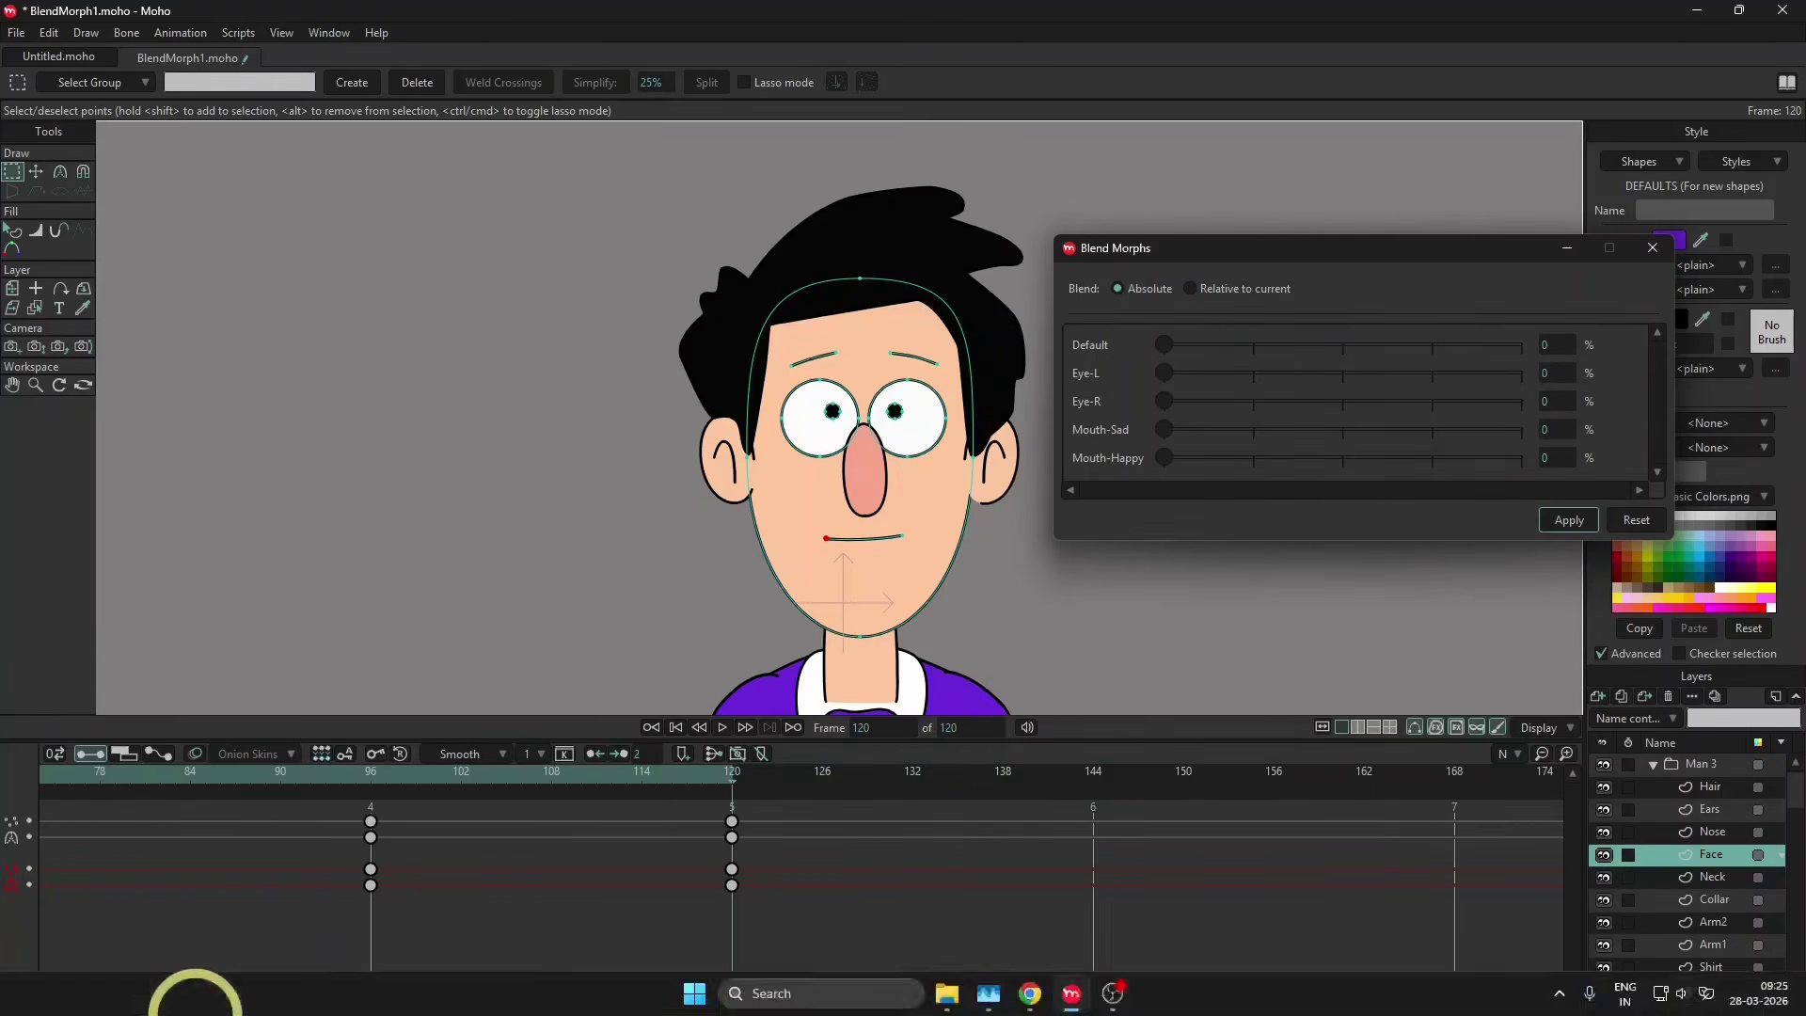
{"action": "double_click", "coordinate": [967, 727]}
{"action": "type", "text": "144"}
{"action": "key", "text": "Return"}
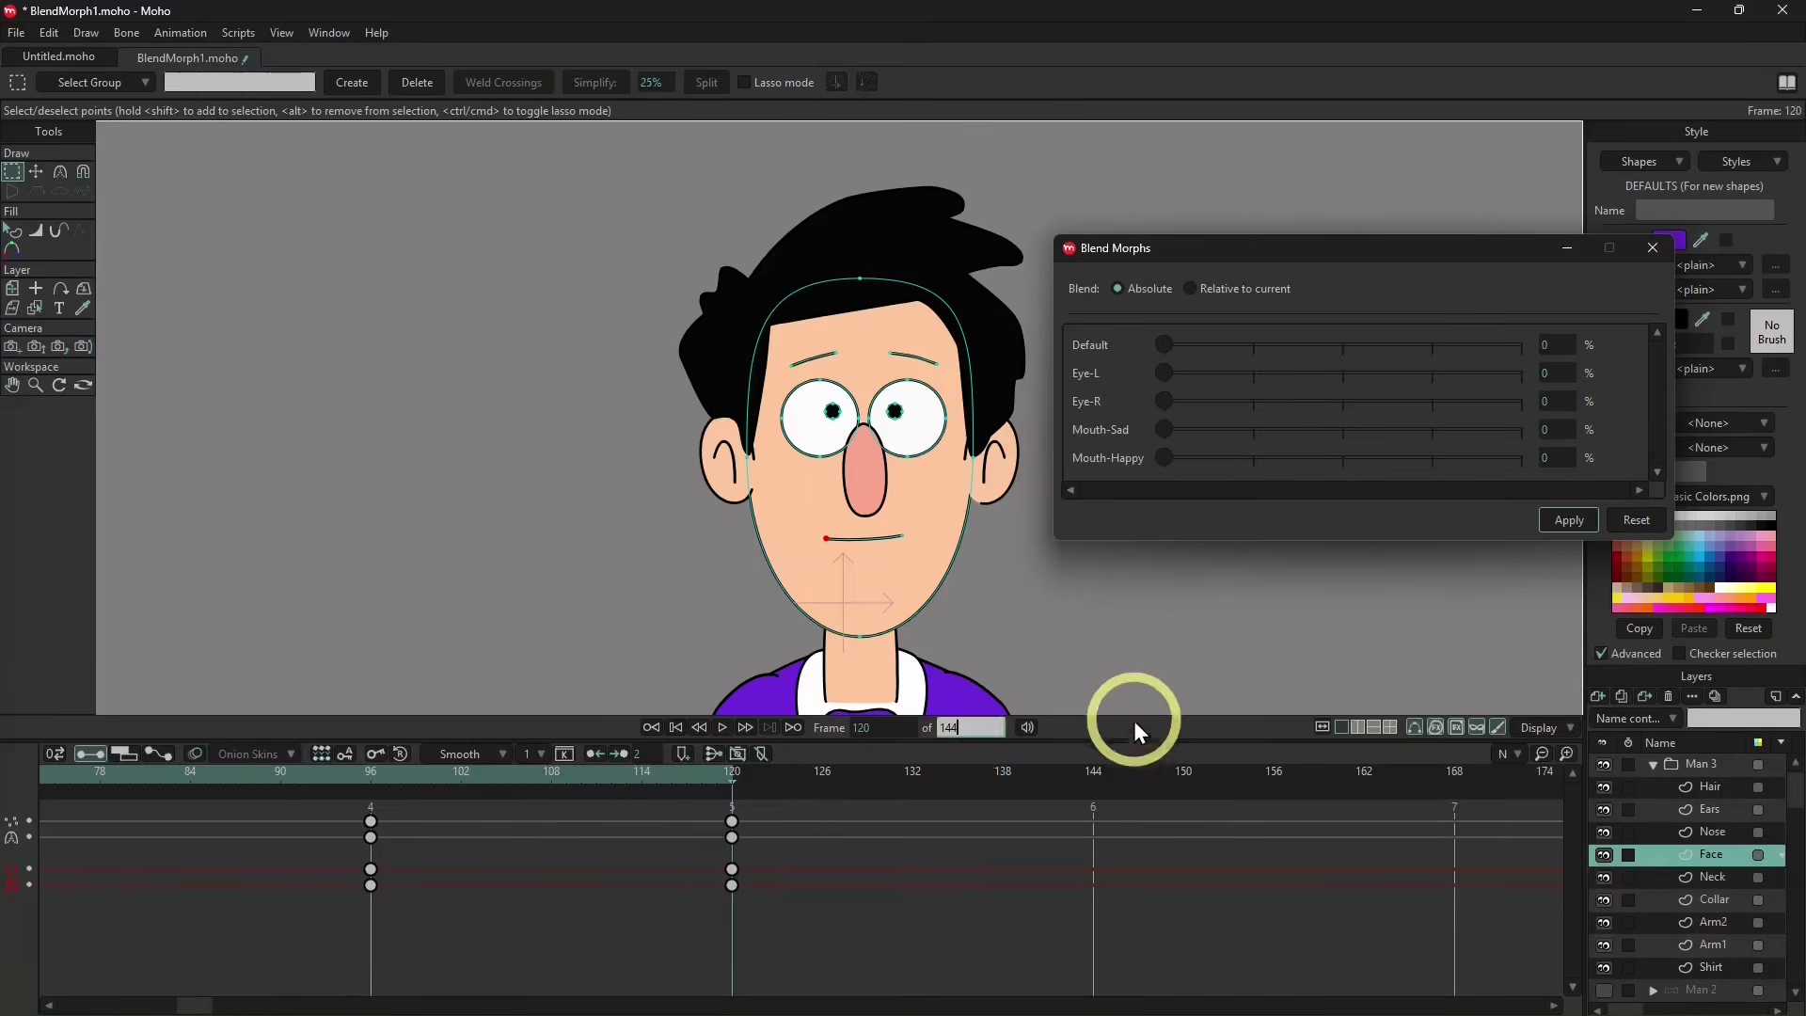
Apply the Mouth-Happy morph at full strength at frame 144.
{"action": "left_click_drag", "start_coordinate": [729, 775], "coordinate": [1093, 802]}
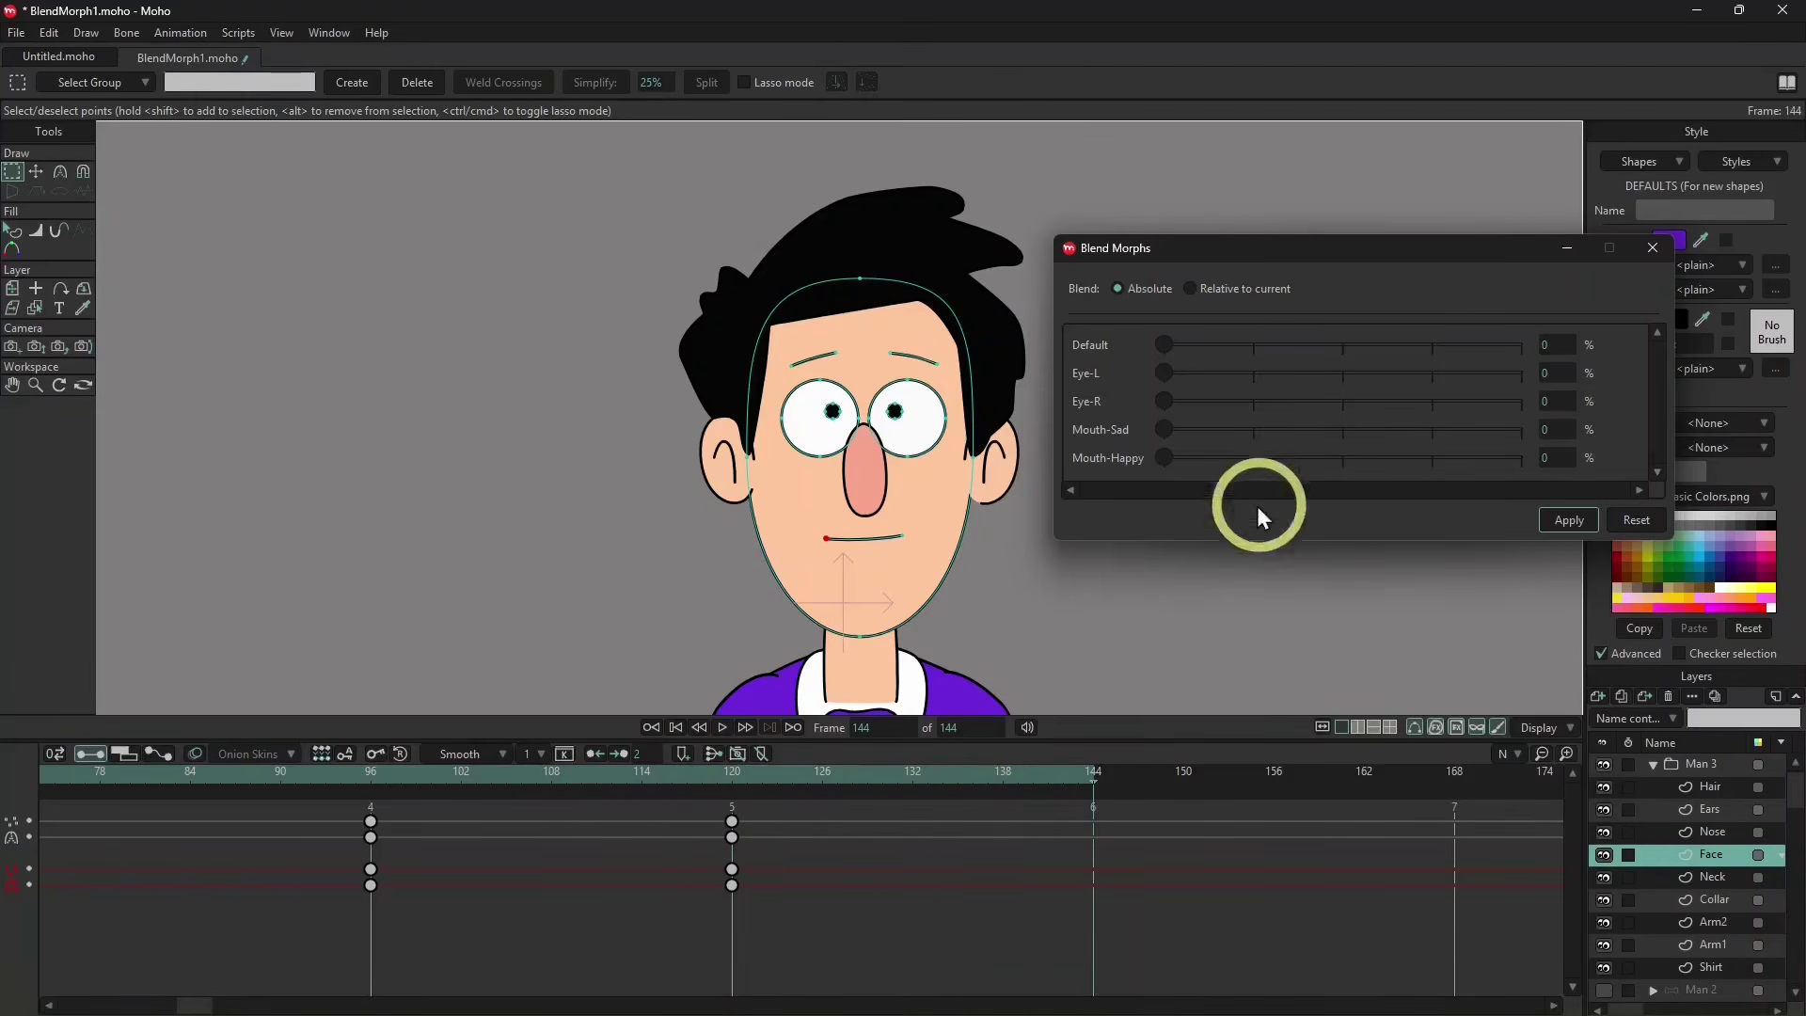
{"action": "left_click_drag", "start_coordinate": [1166, 458], "coordinate": [1524, 459]}
{"action": "left_click", "coordinate": [1562, 520]}
Extend the animation's end frame to 168.
{"action": "double_click", "coordinate": [968, 727]}
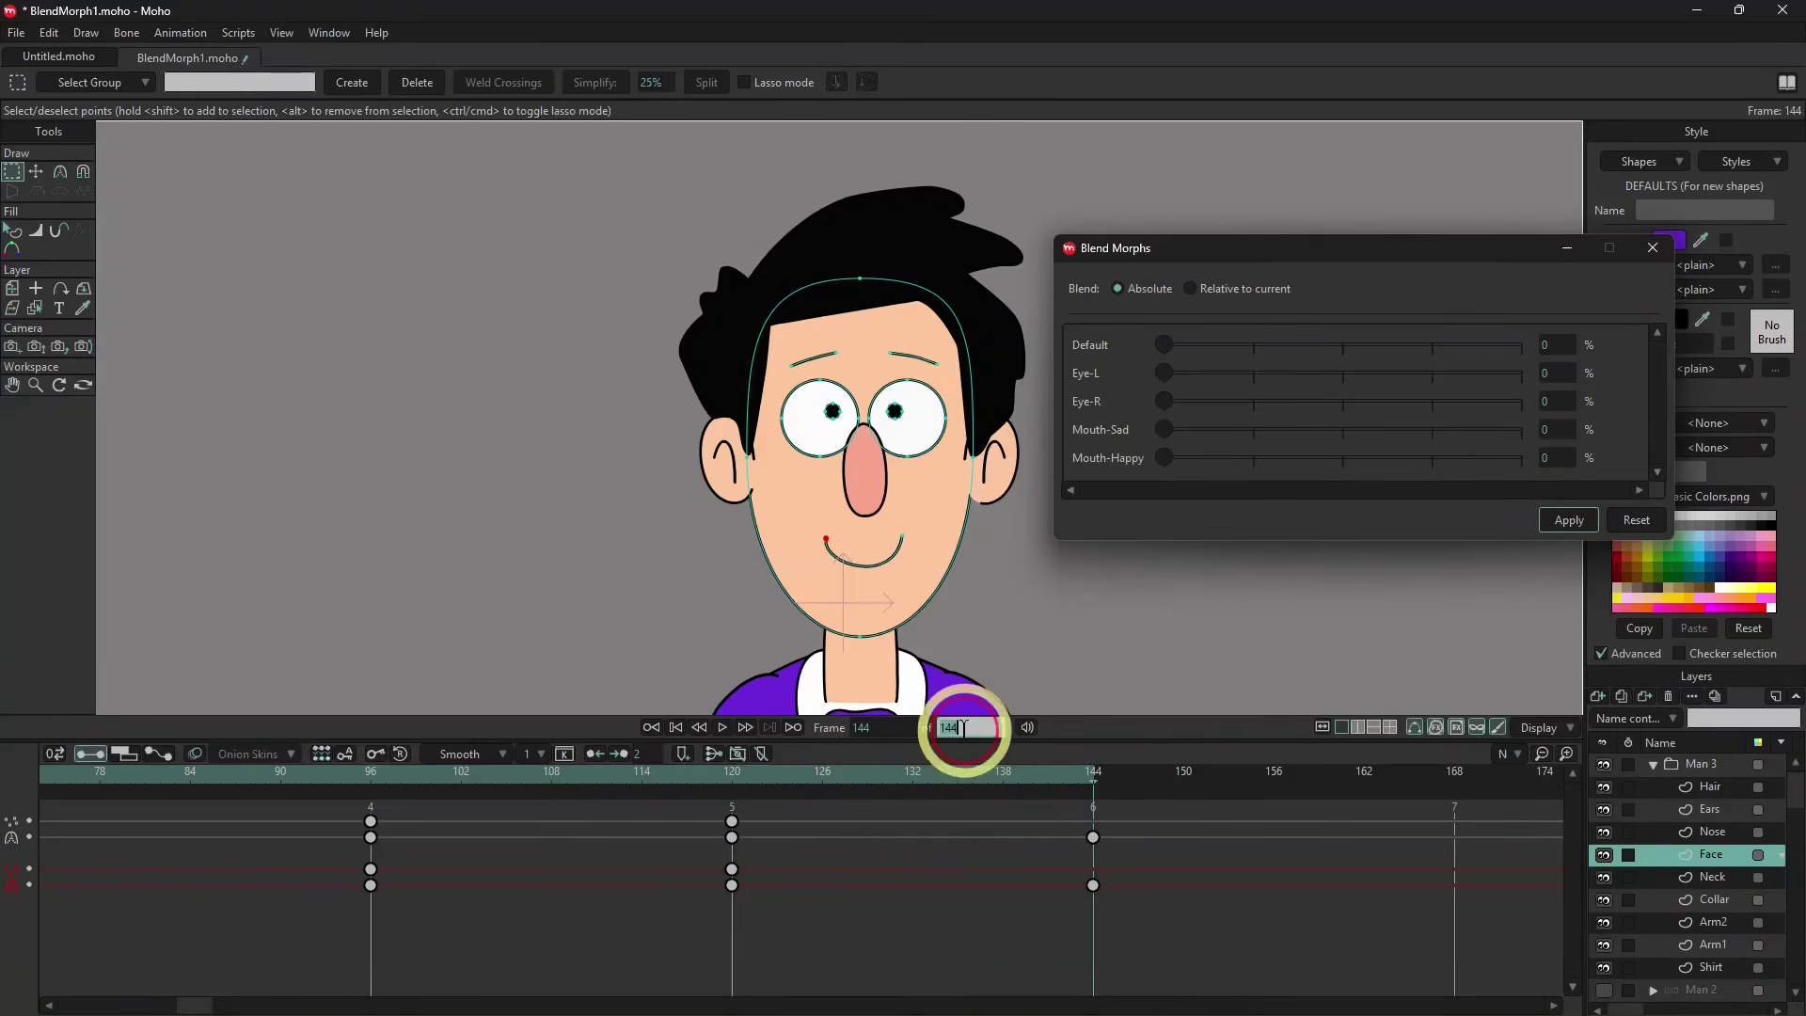
{"action": "type", "text": "168"}
{"action": "key", "text": "Tab"}
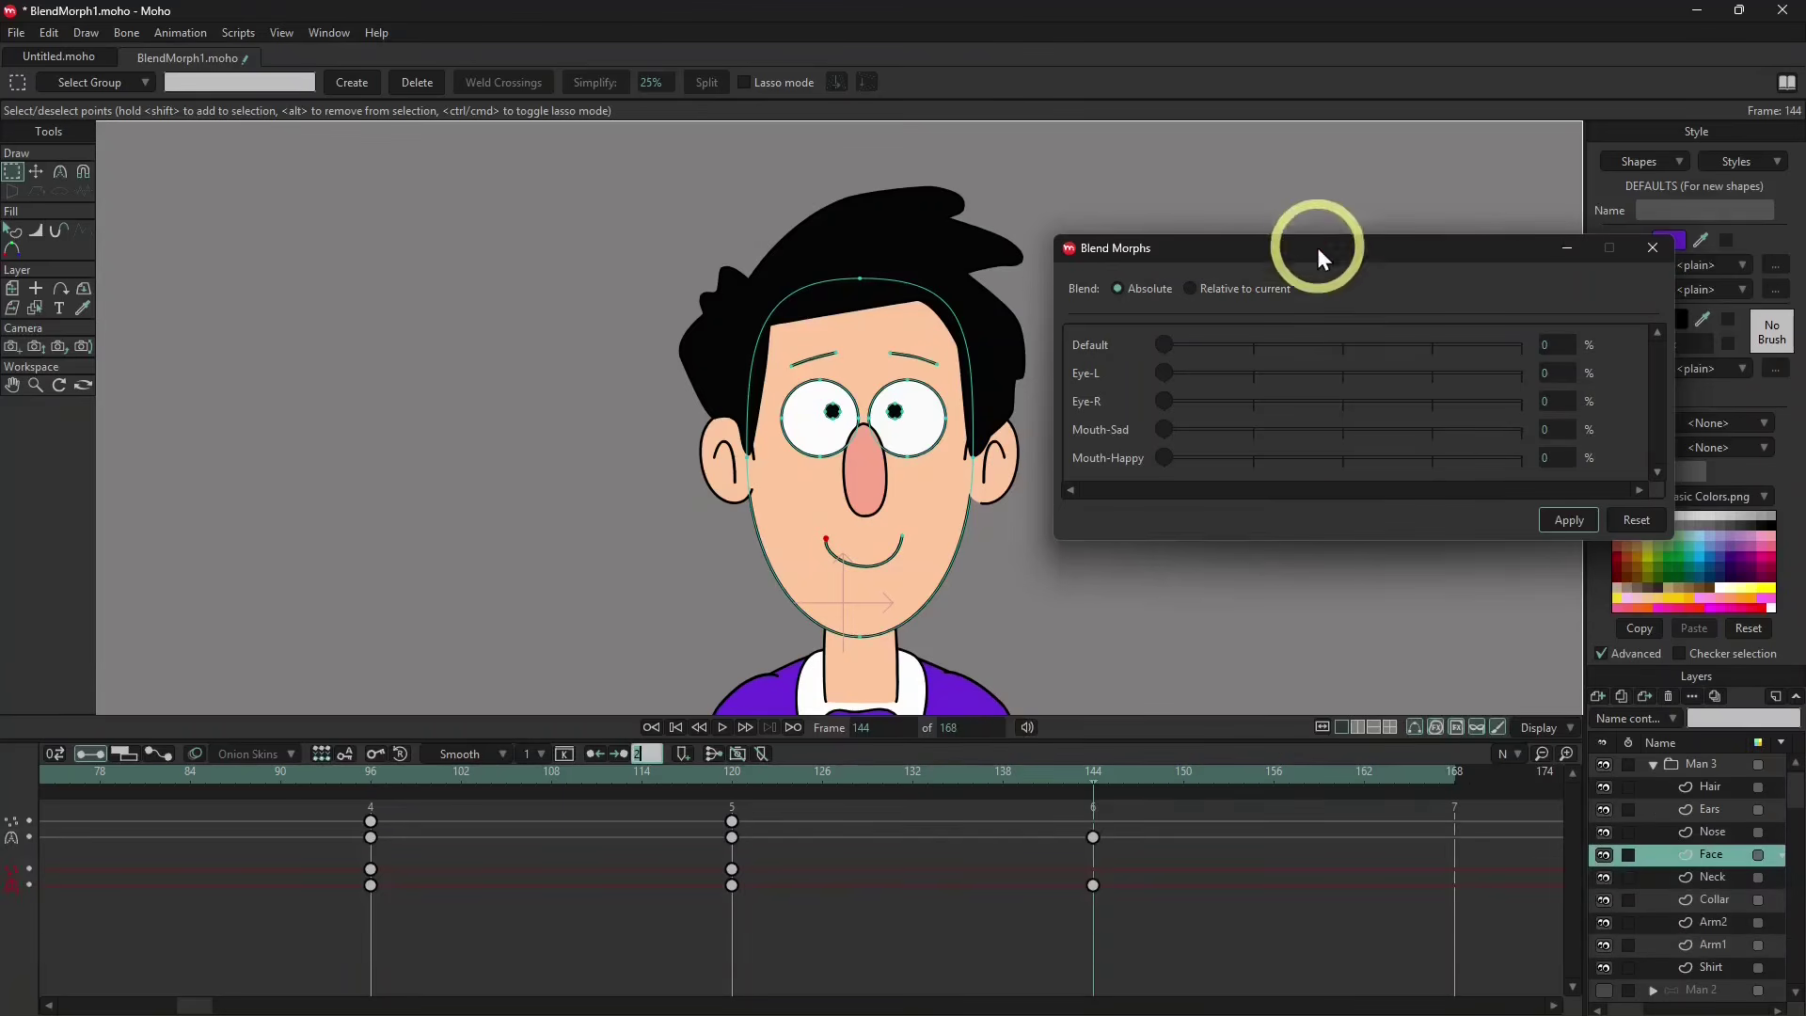
Move the Blend Morphs window clear of the character, play the face animation from frame 0, and stop the playback.
{"action": "left_click_drag", "start_coordinate": [1318, 254], "coordinate": [1399, 196]}
{"action": "scroll", "coordinate": [900, 412], "scroll_direction": "down", "scroll_amount": 2}
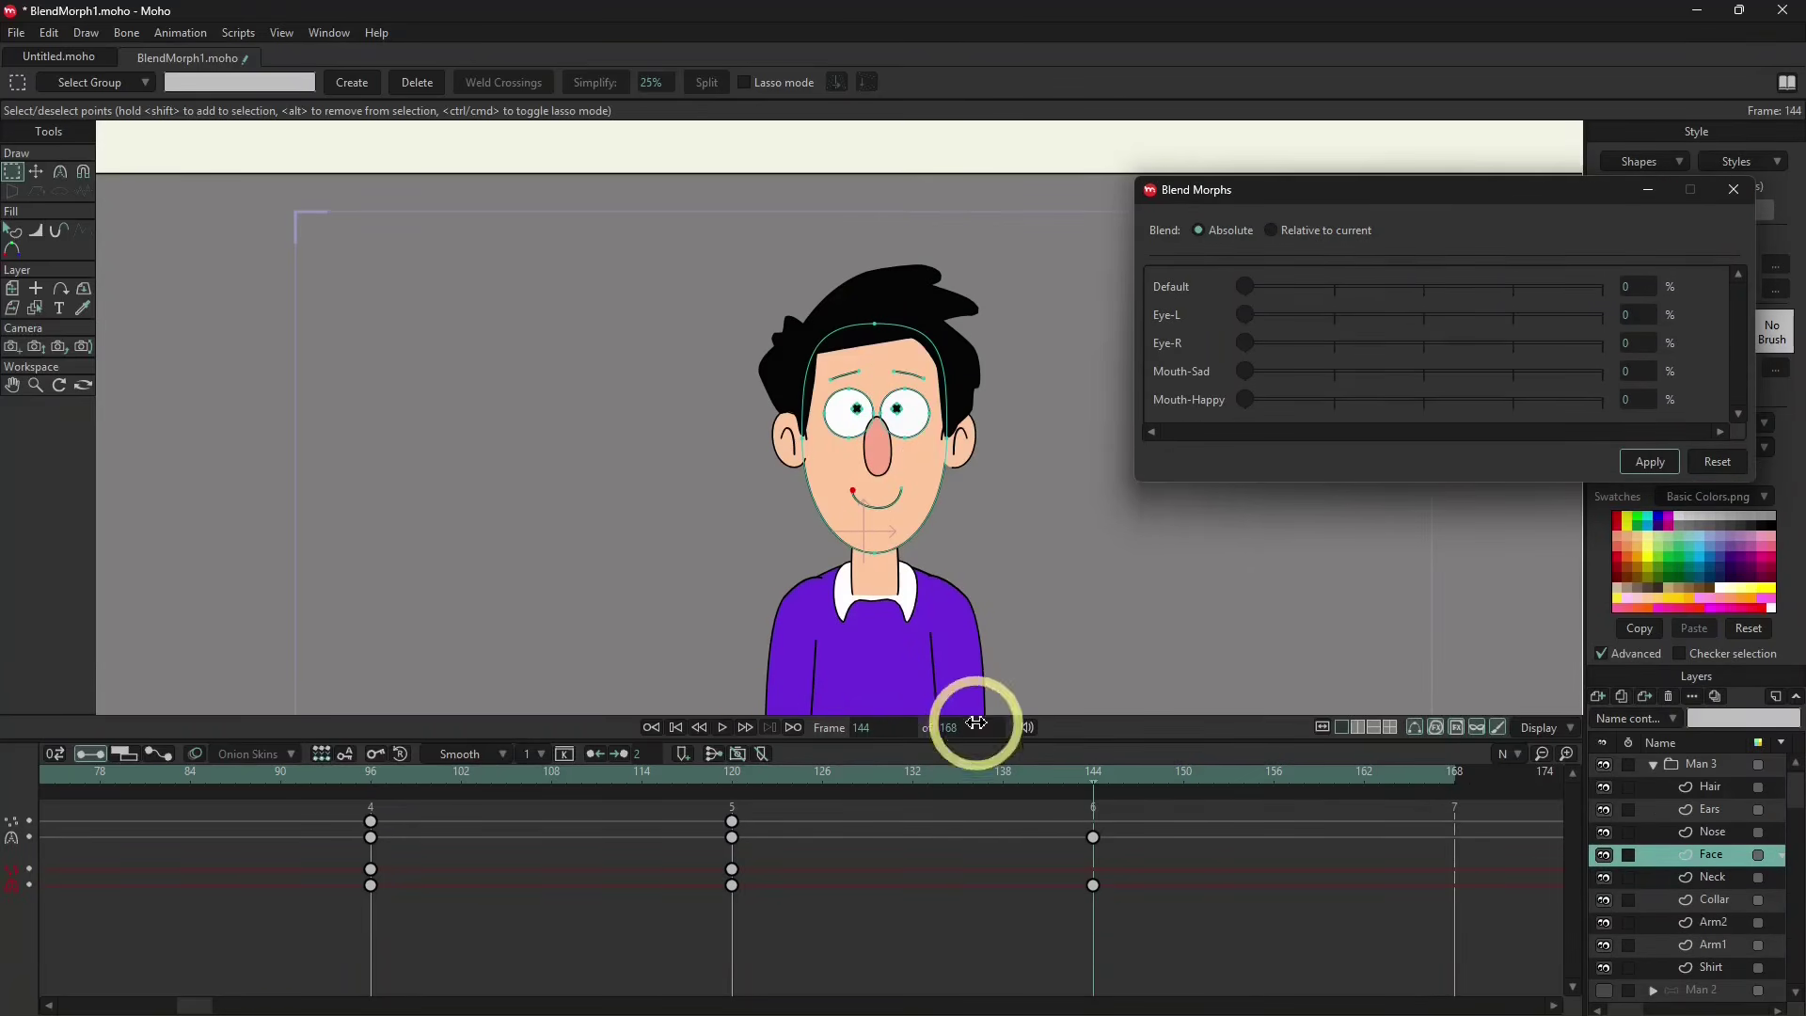
{"action": "left_click", "coordinate": [676, 727]}
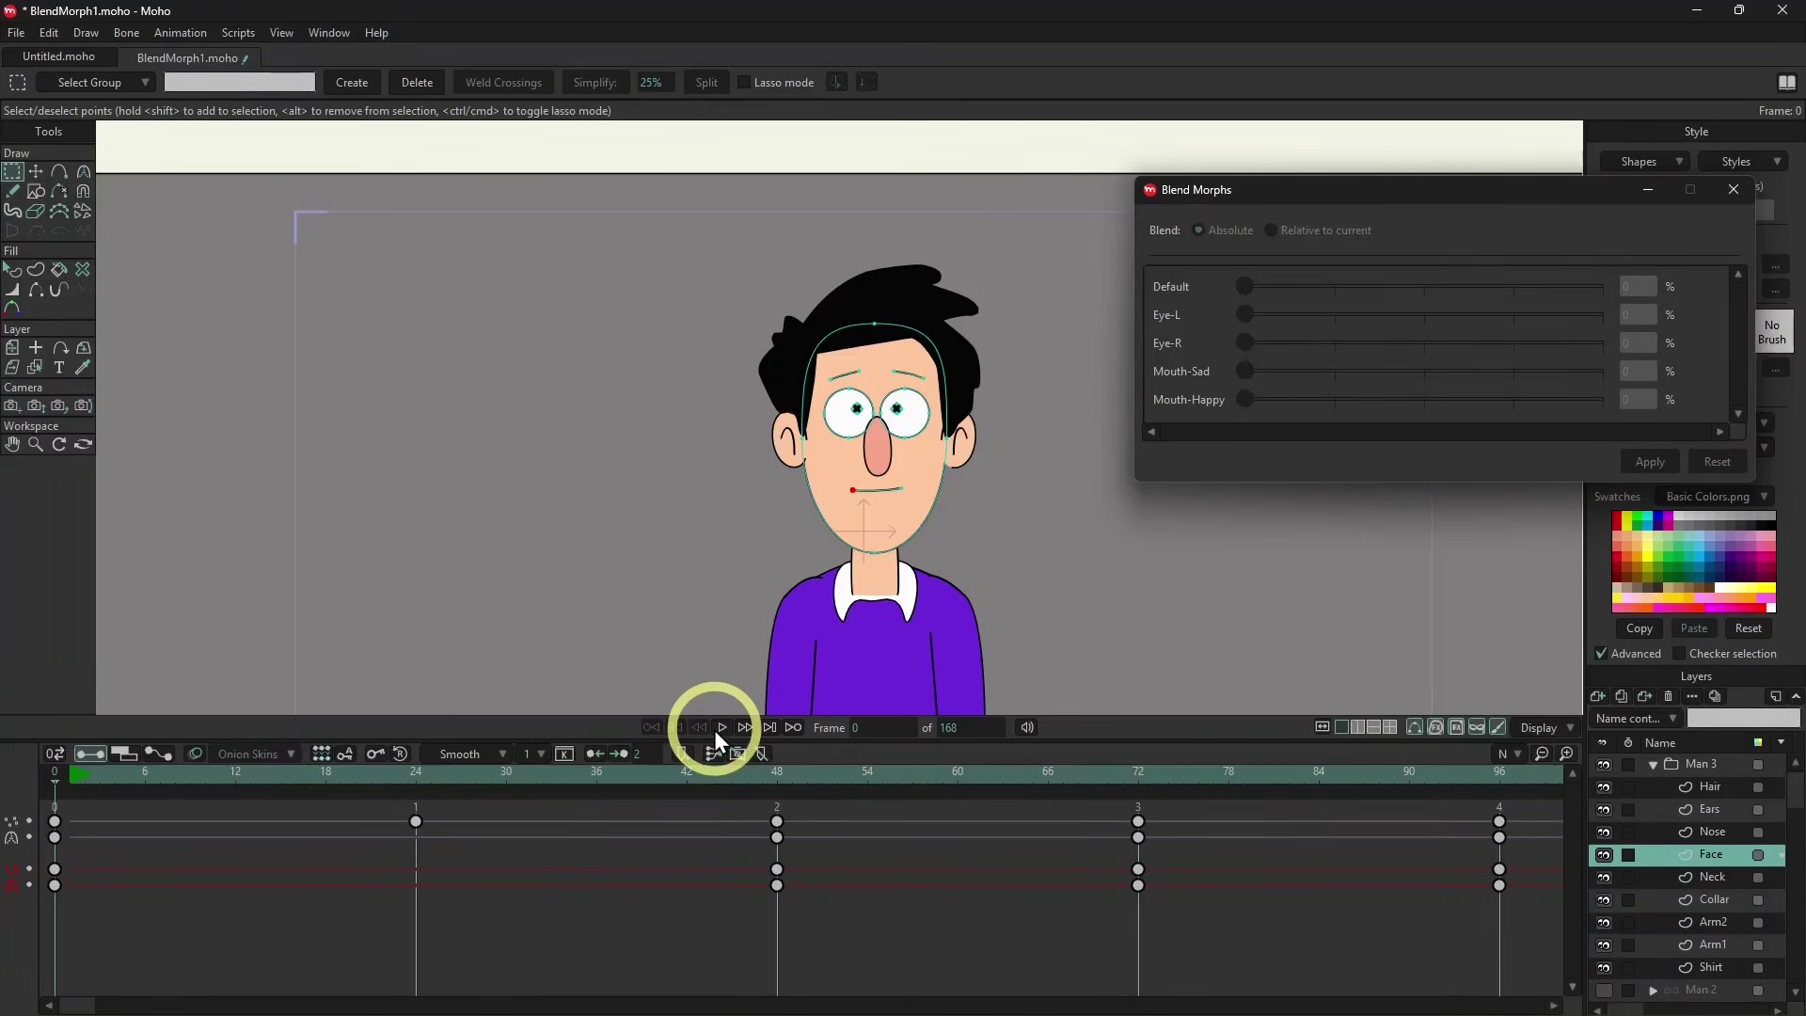
{"action": "left_click", "coordinate": [717, 735]}
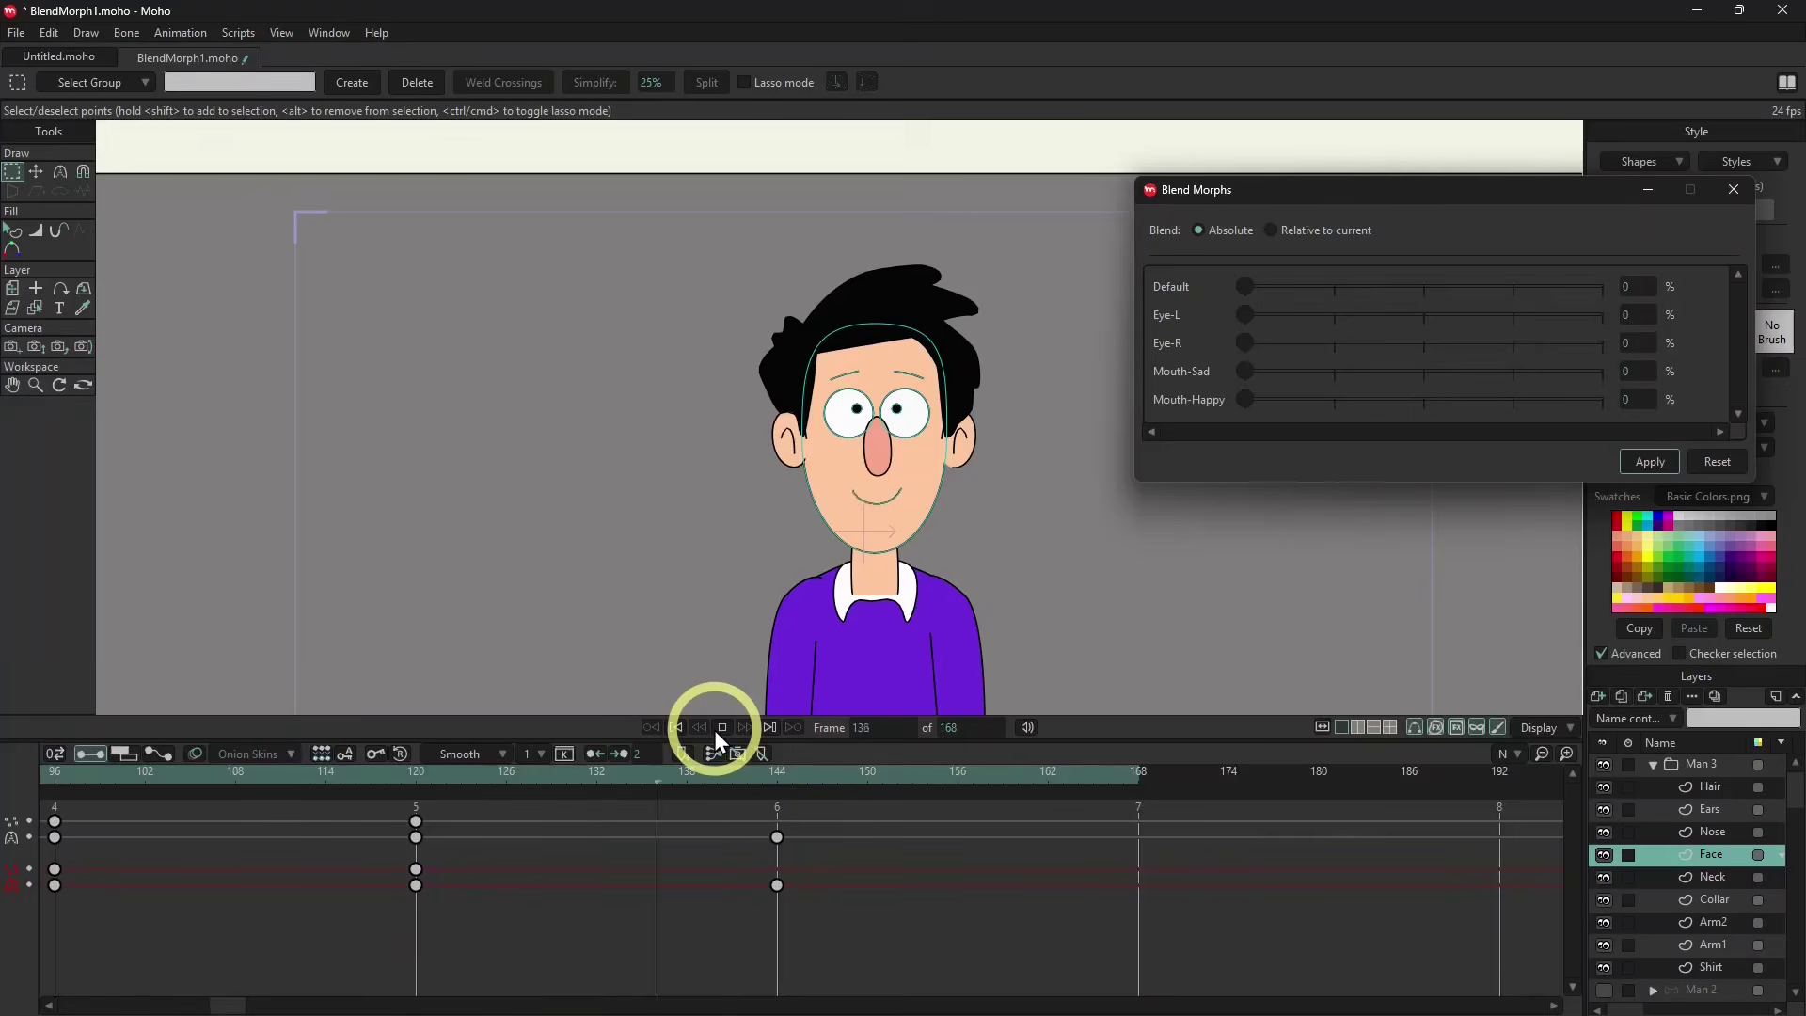
{"action": "left_click", "coordinate": [726, 729]}
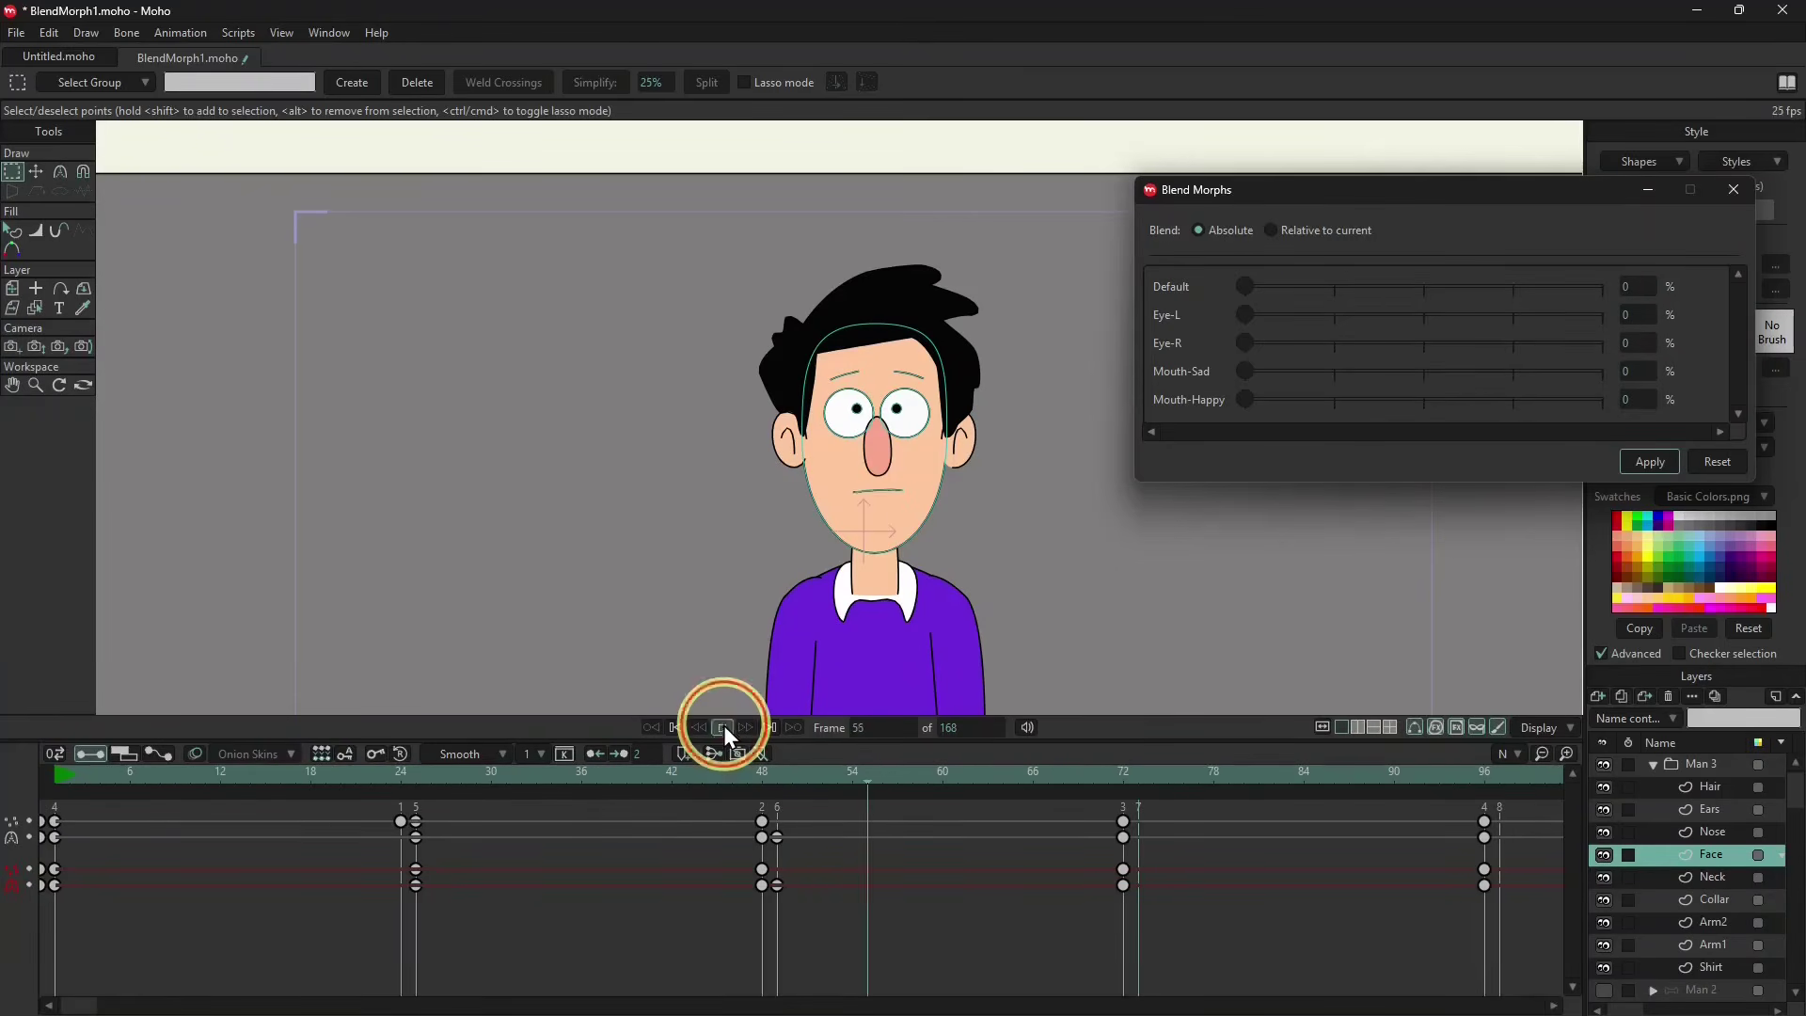